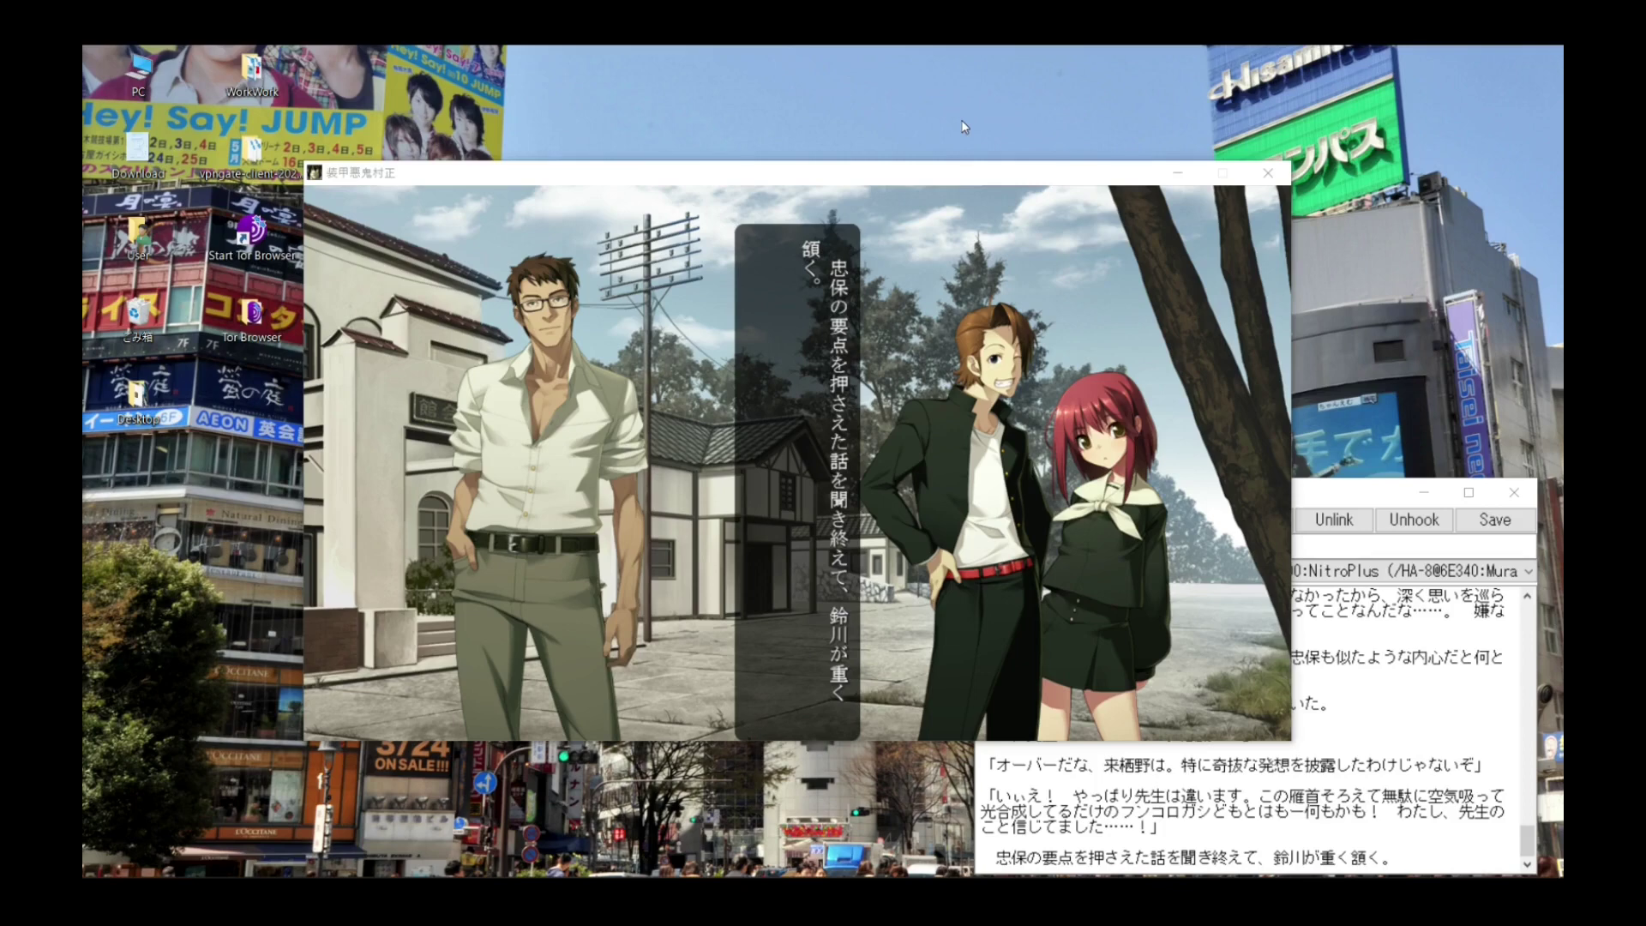
# Step: Bring up the visual novel window, the ITH text hooker and ShareX's capture overview in turn to view the setup
pyautogui.click(989, 179)
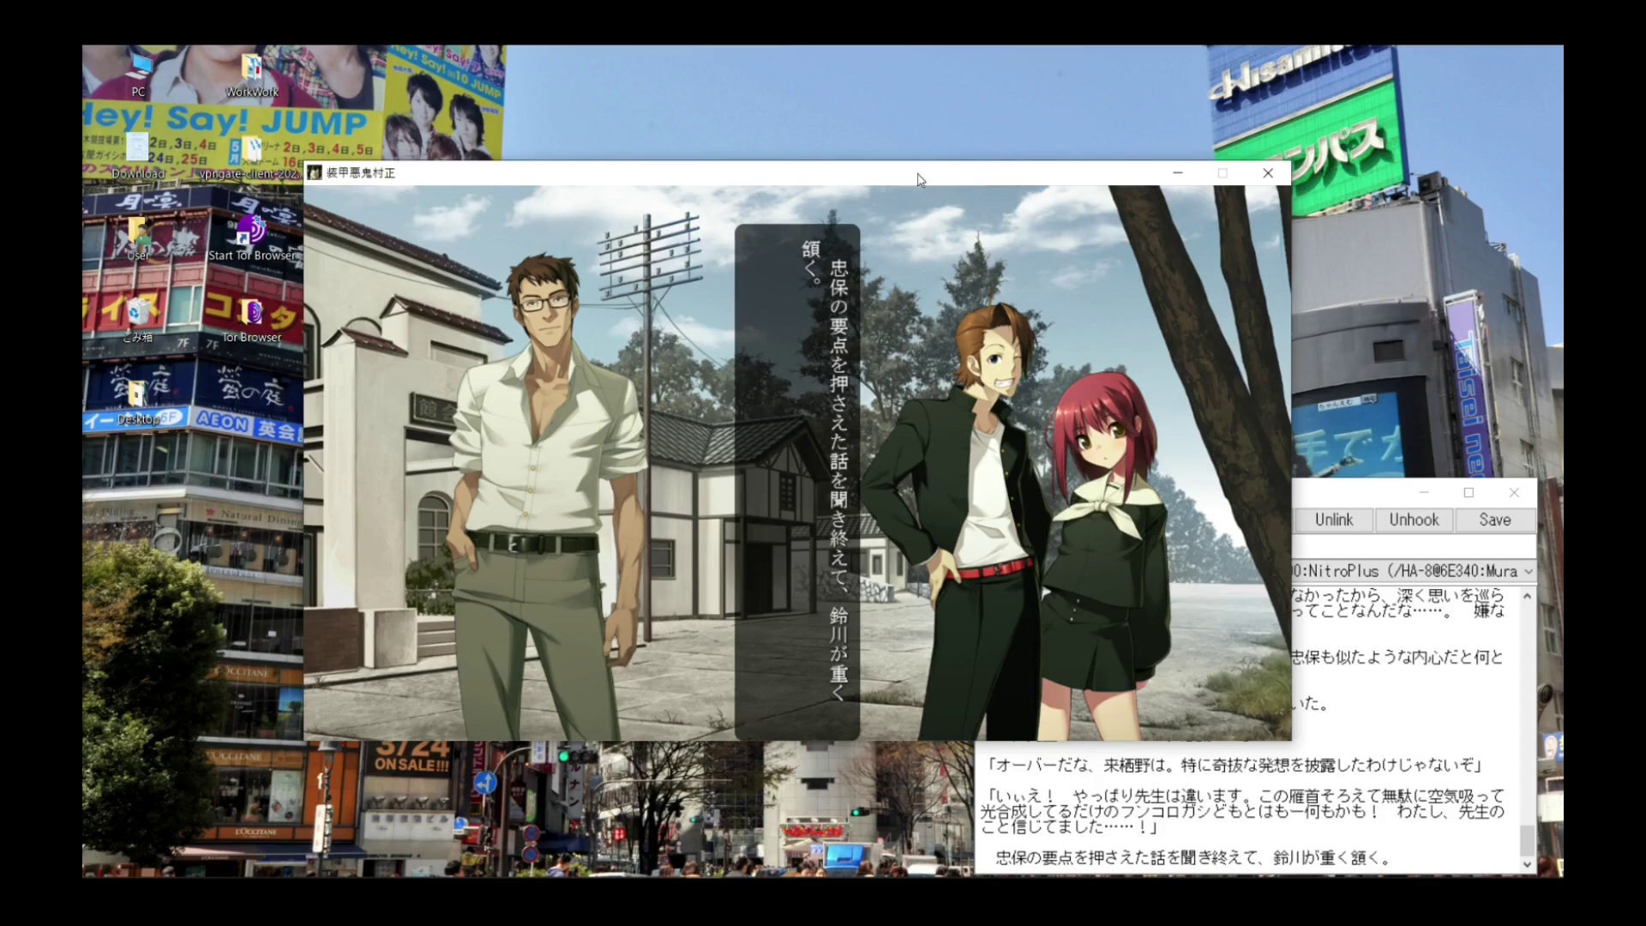
pyautogui.moveTo(920, 180); pyautogui.dragTo(904, 176)
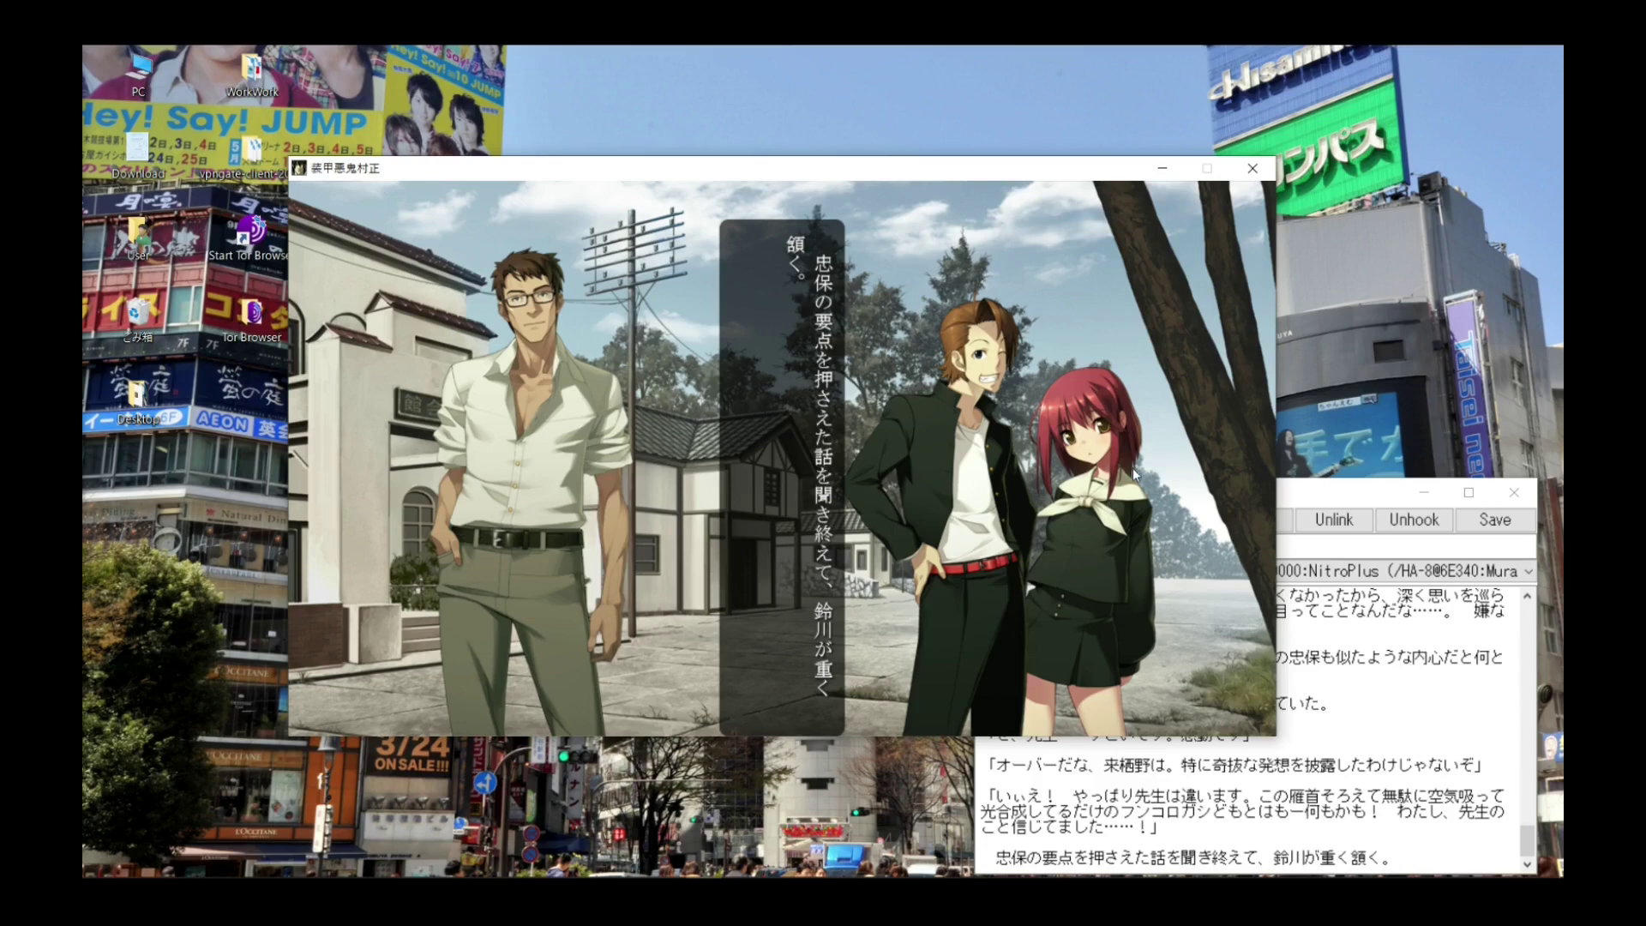
pyautogui.click(1384, 500)
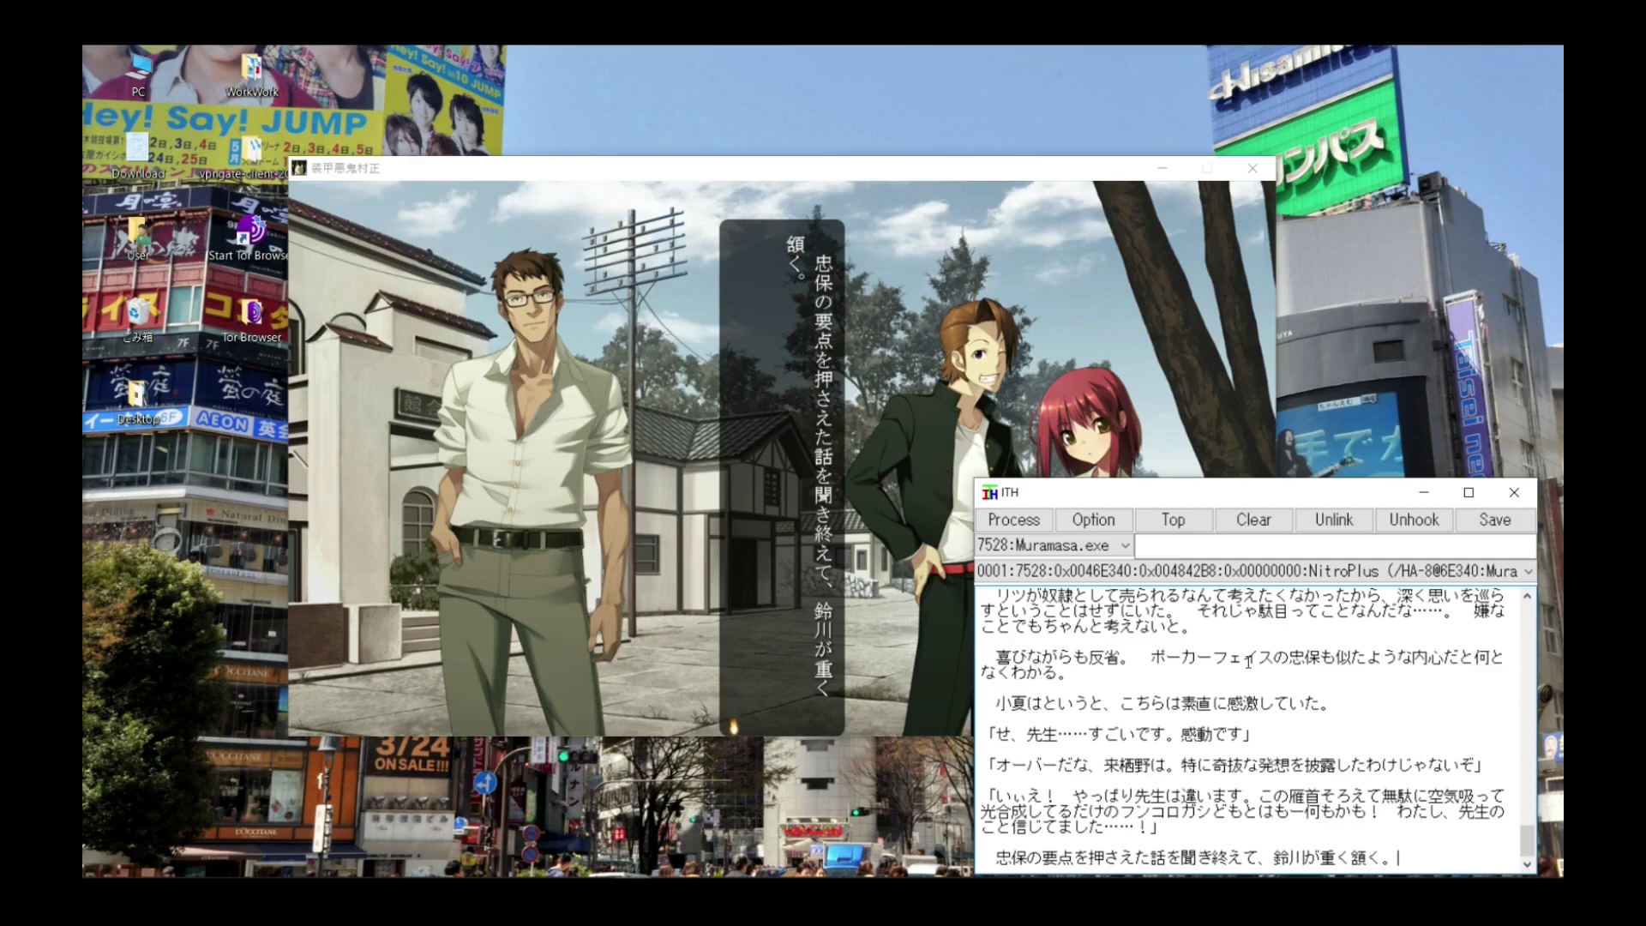
pyautogui.click(1066, 171)
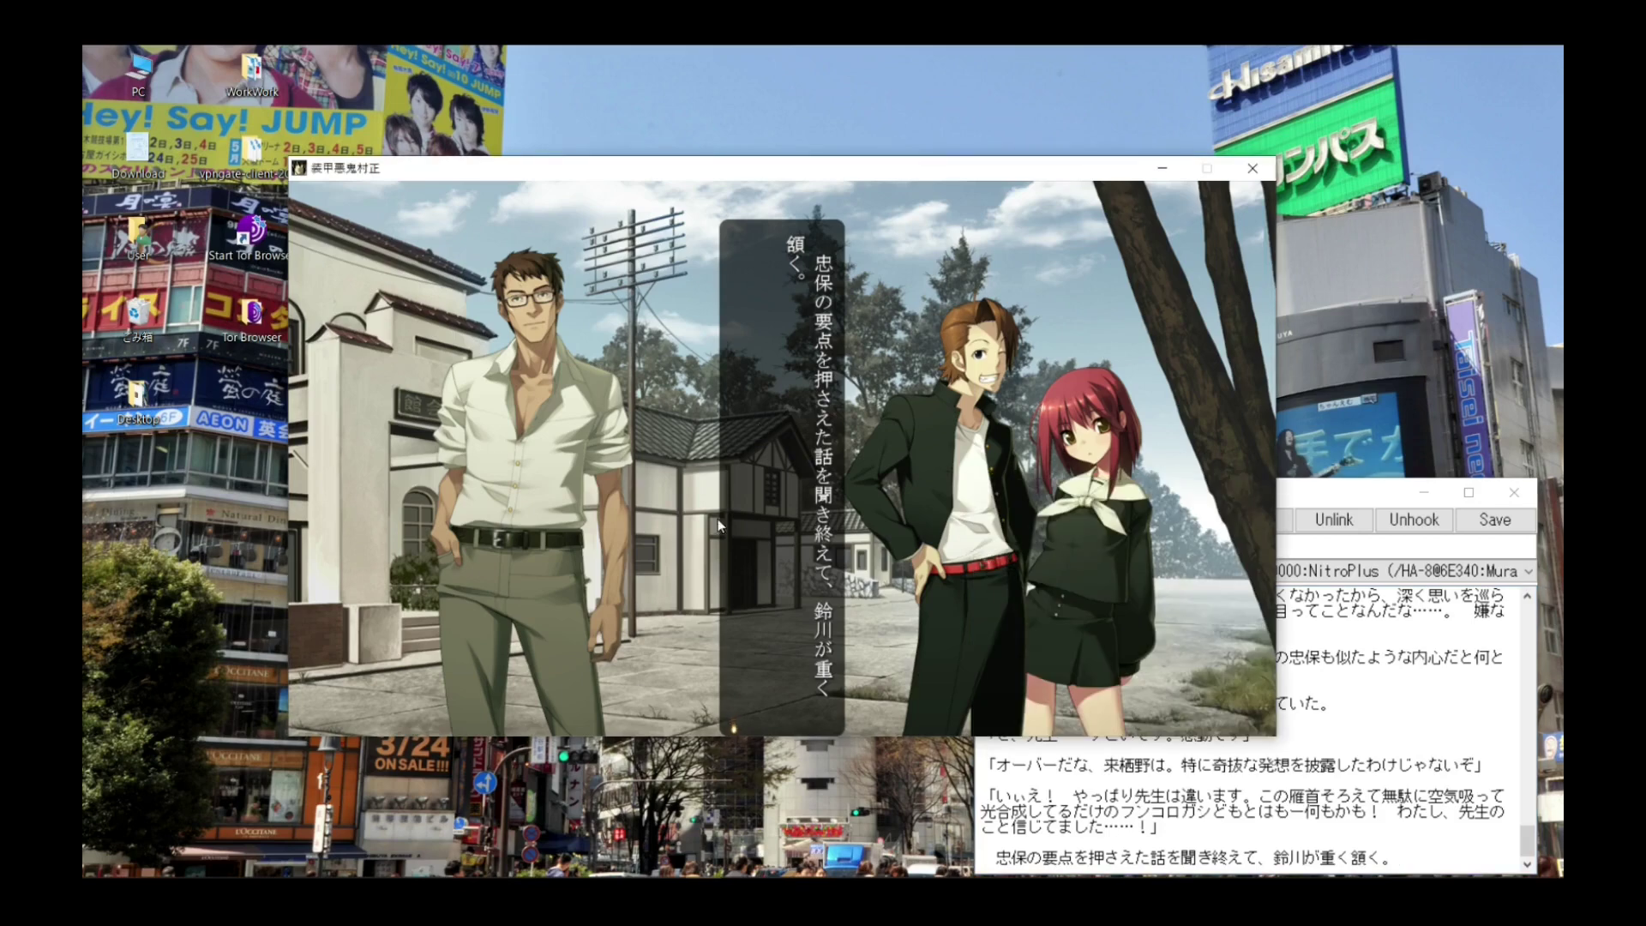
pyautogui.click(562, 866)
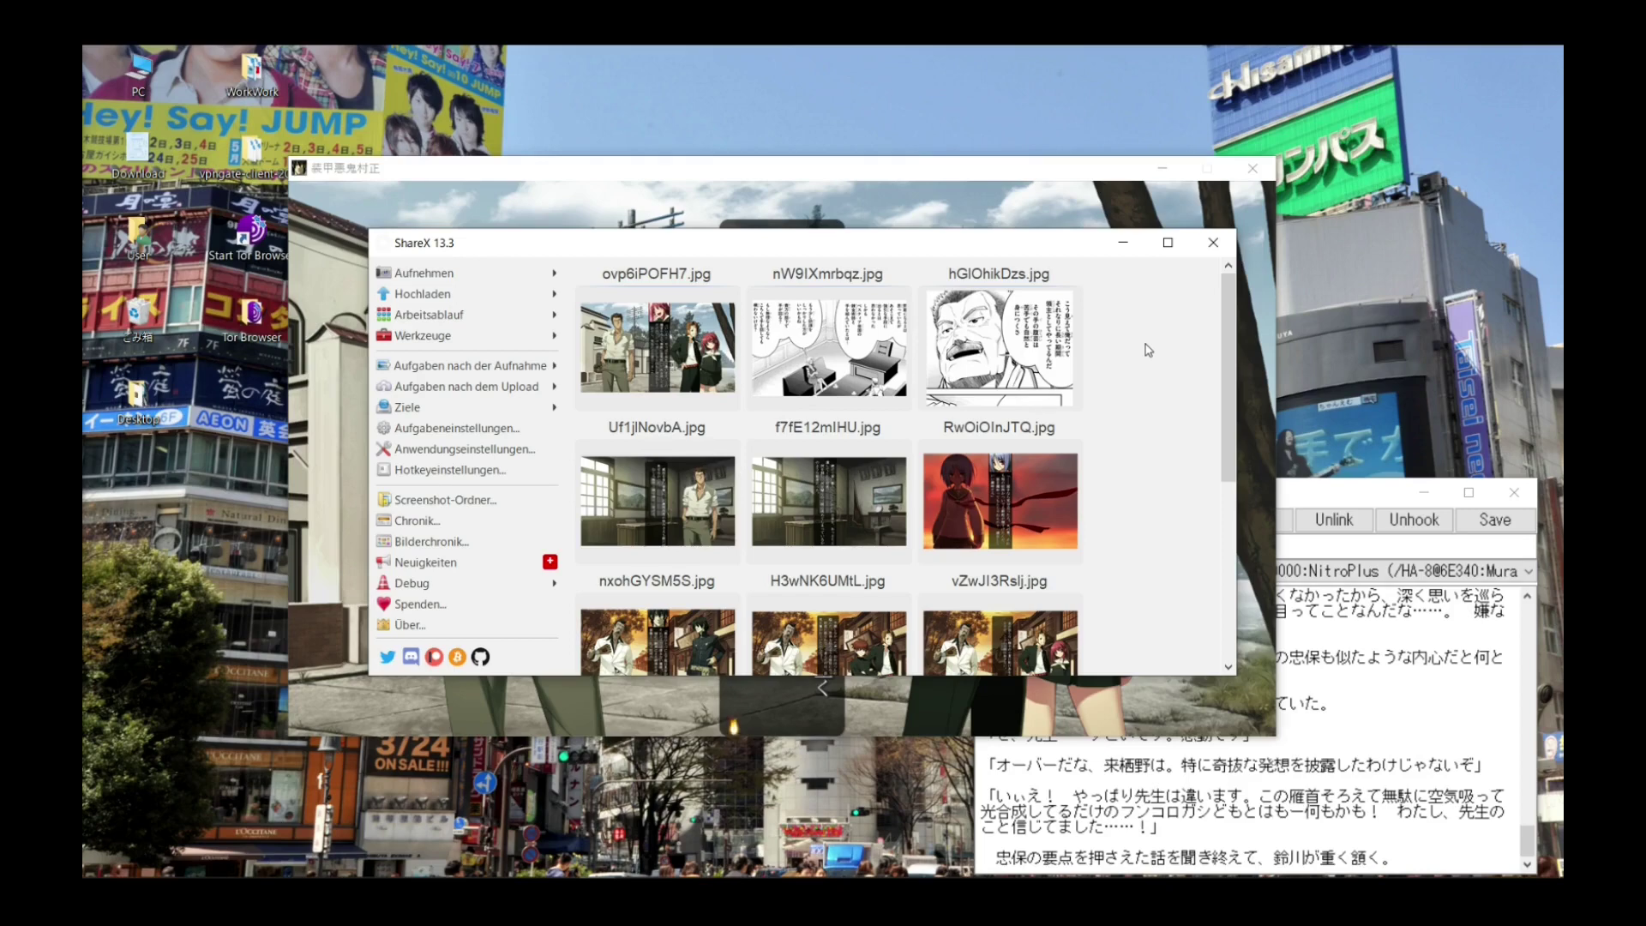
pyautogui.click(933, 166)
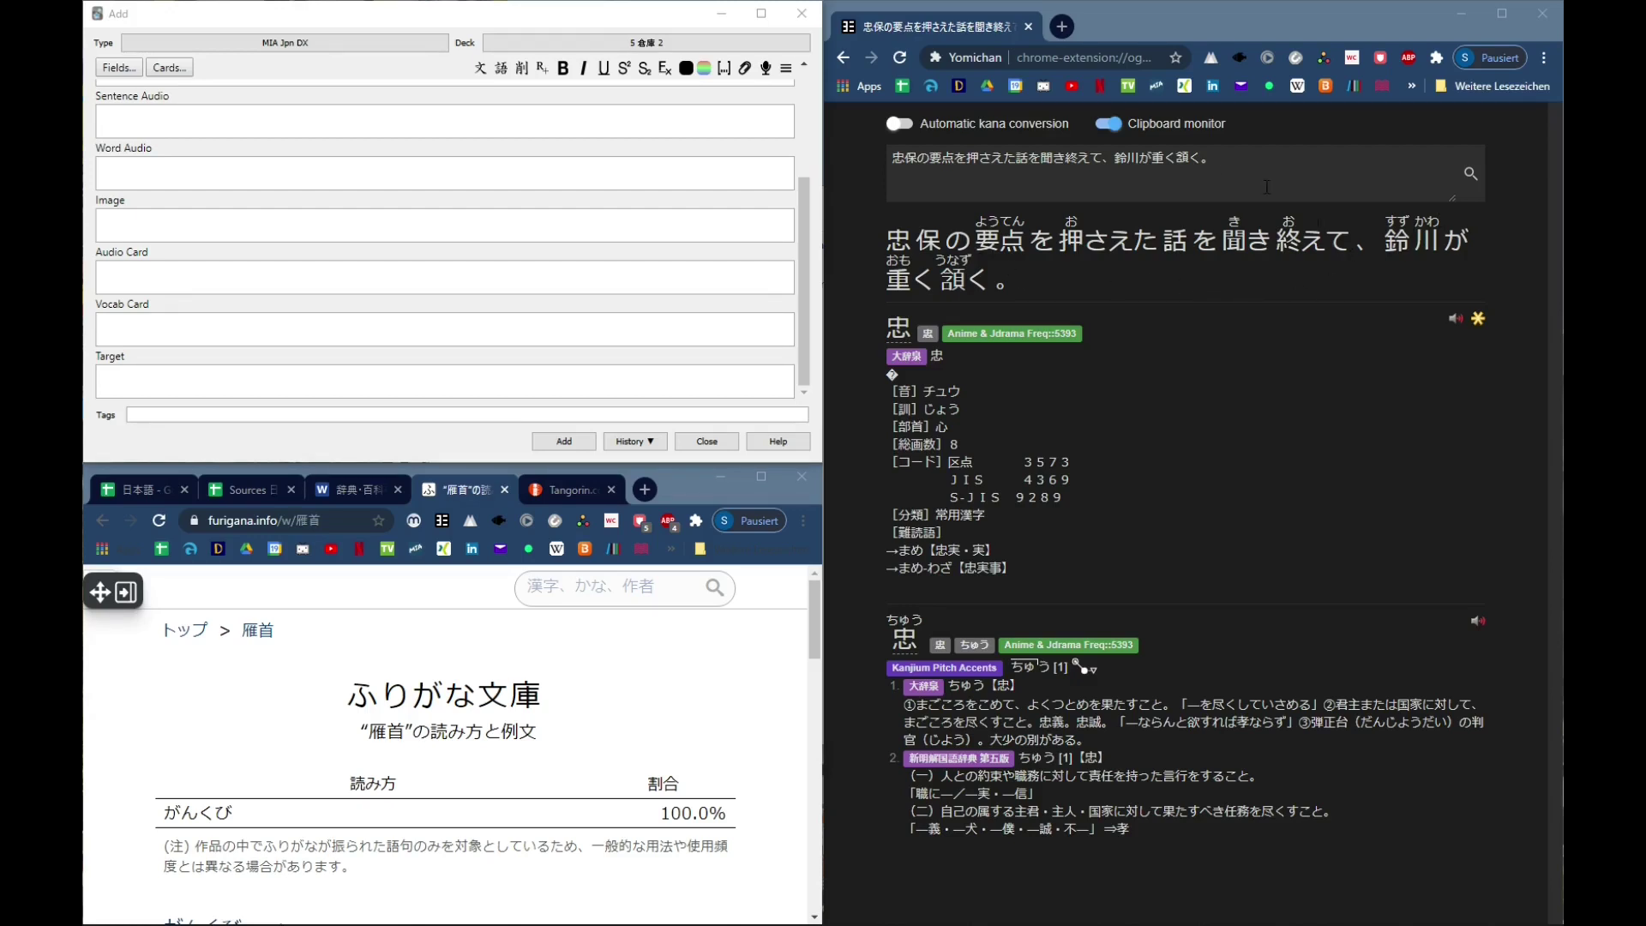
# Step: Look up 要点 and 押さえた from the captured sentence in Yomichan, returning to the full sentence after each lookup
pyautogui.click(993, 239)
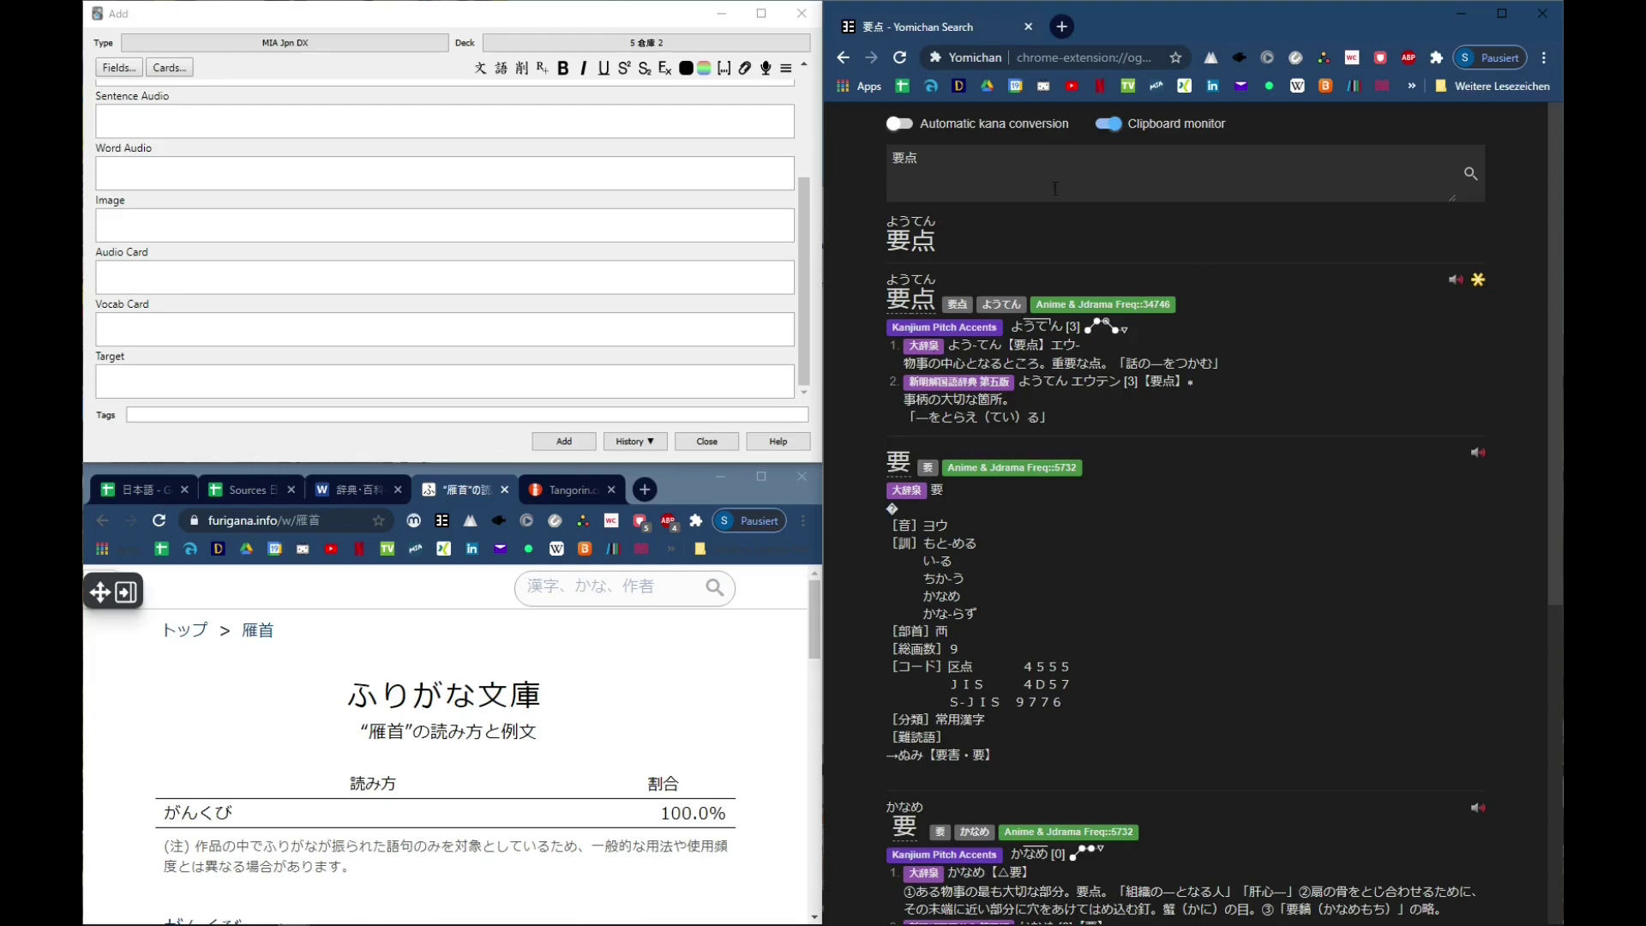
pyautogui.click(845, 57)
pyautogui.click(844, 58)
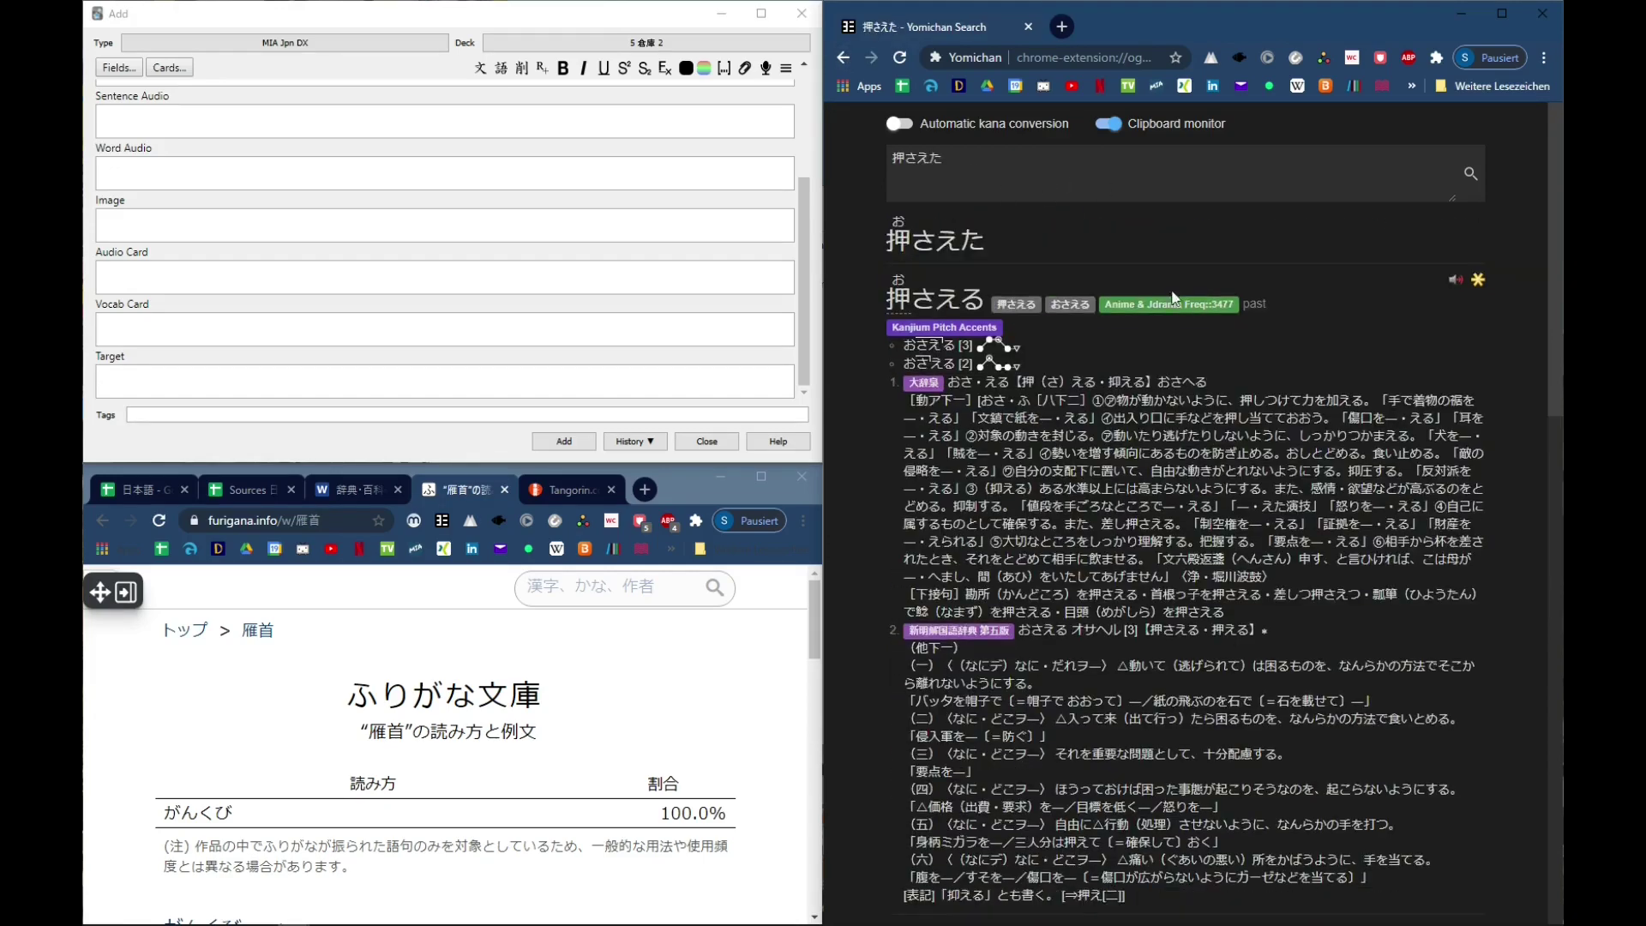
pyautogui.click(844, 60)
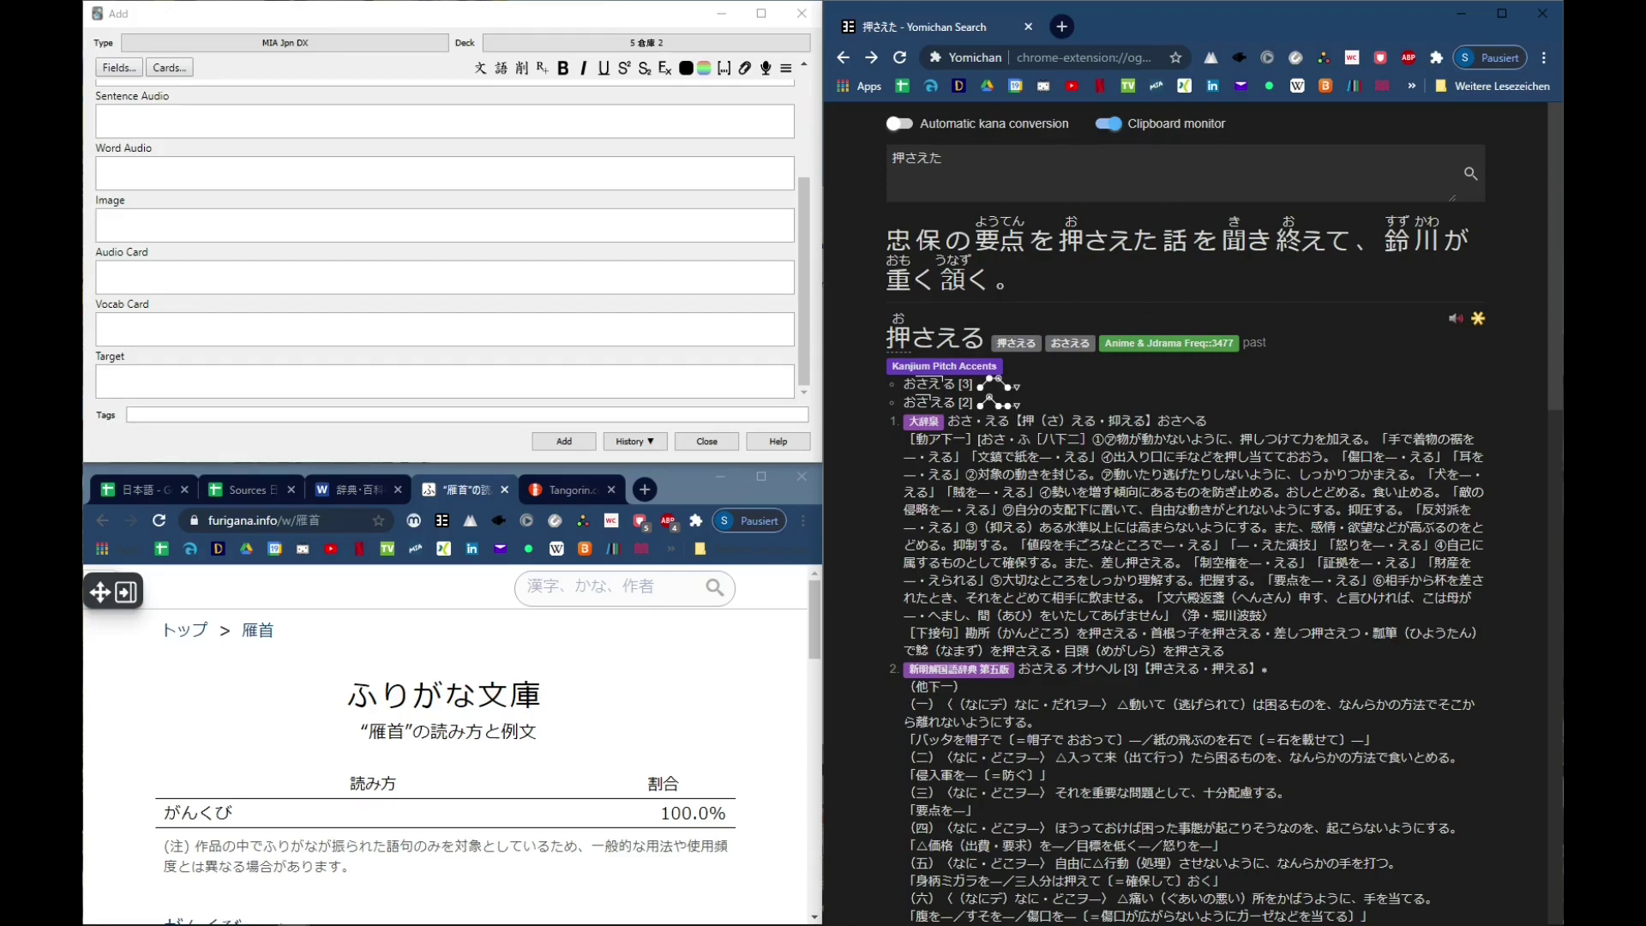
# Step: Bring up the Anki note editor and view the Tangorin, furigana.info and Weblio dictionary pages in the browser
pyautogui.moveTo(622, 920)
pyautogui.click(307, 14)
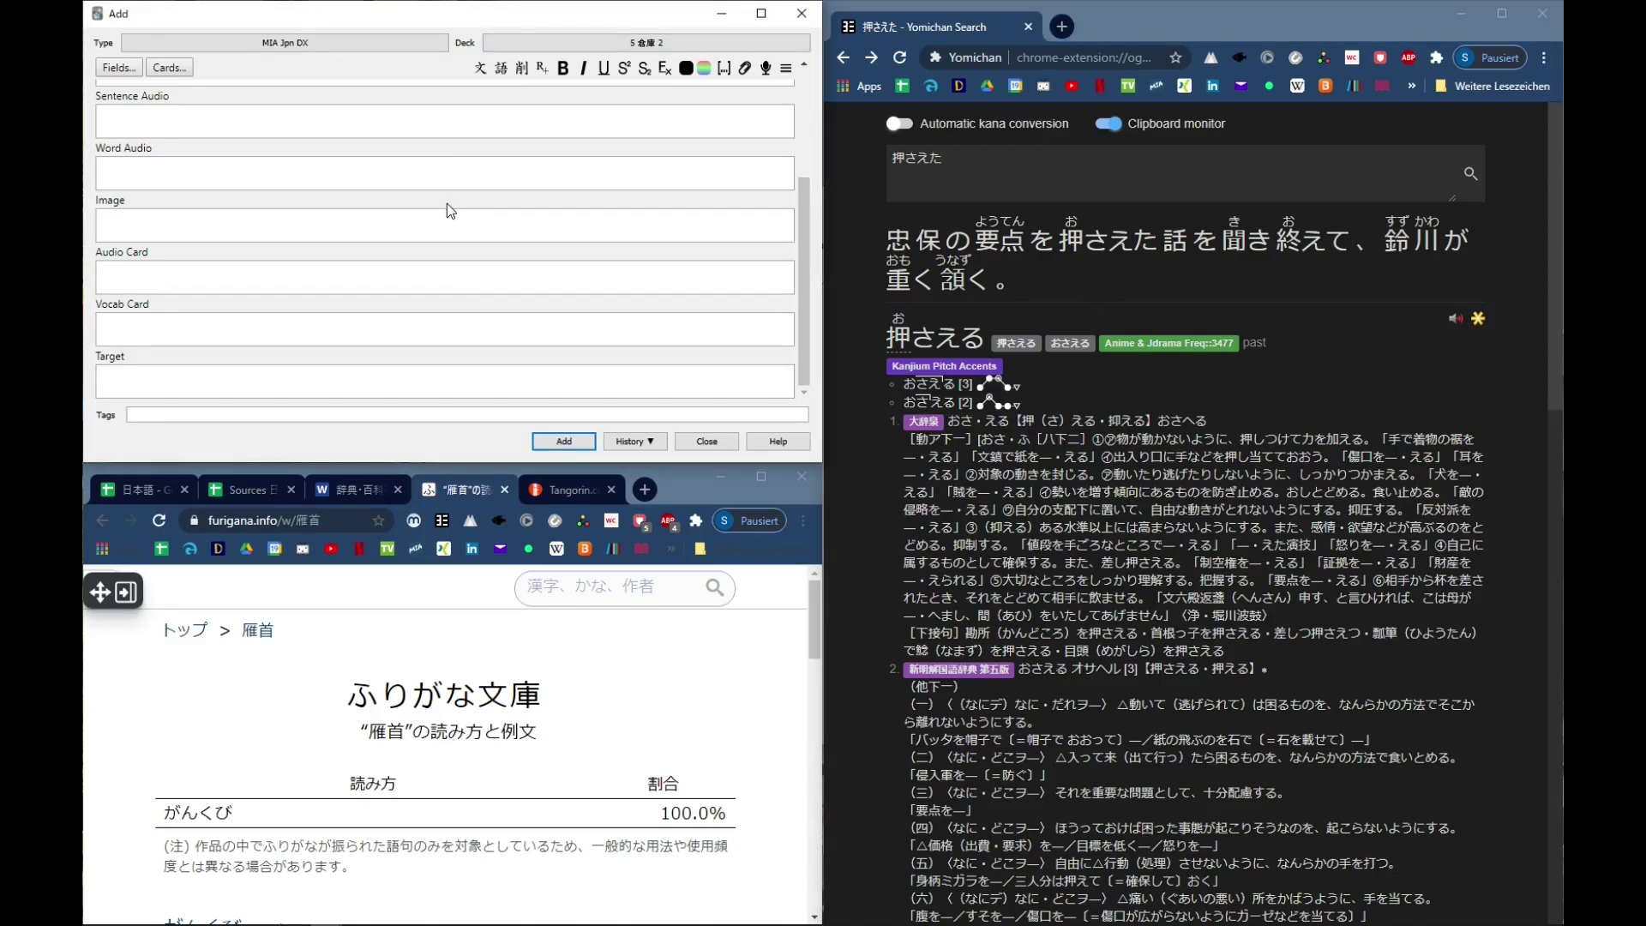
pyautogui.click(540, 446)
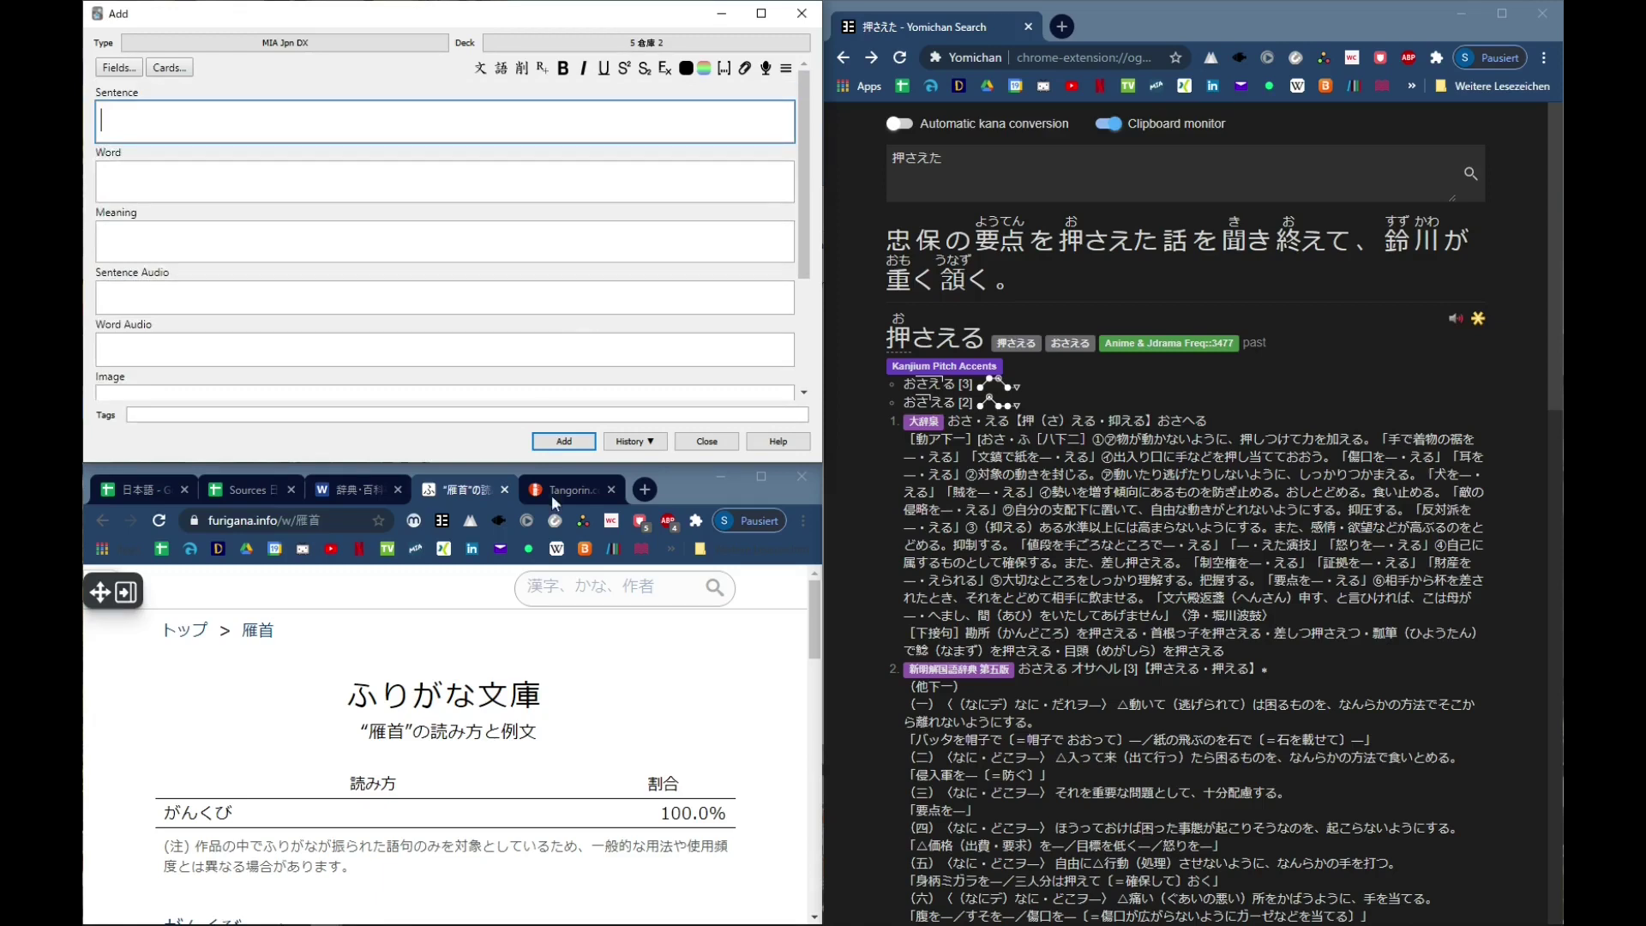
pyautogui.click(667, 491)
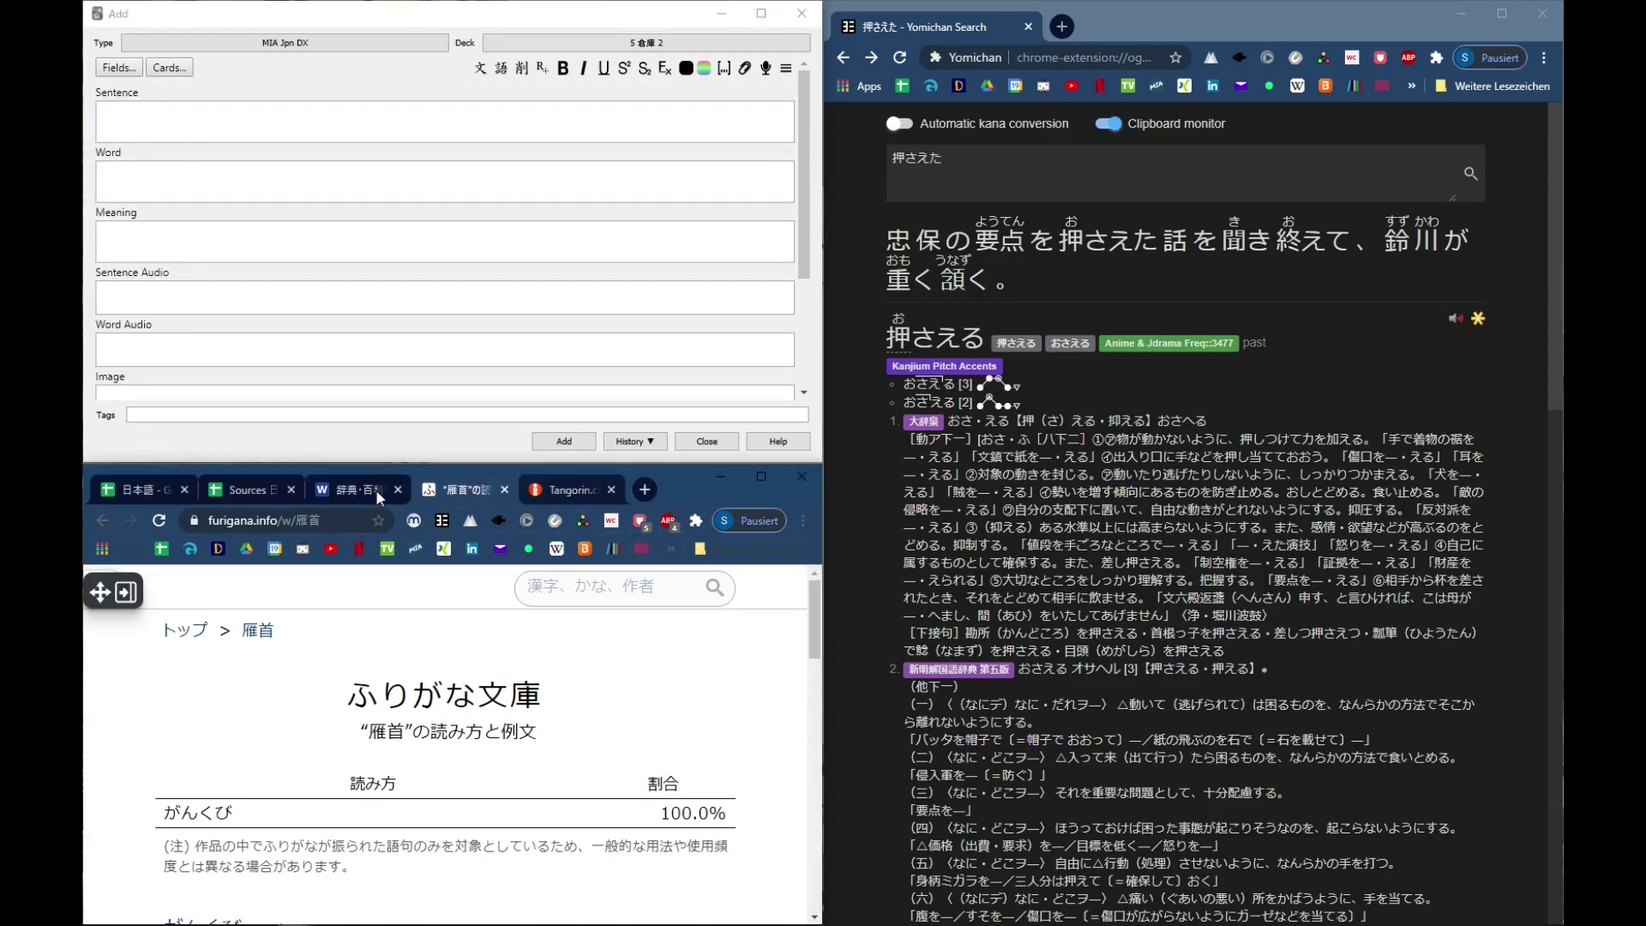
pyautogui.click(563, 496)
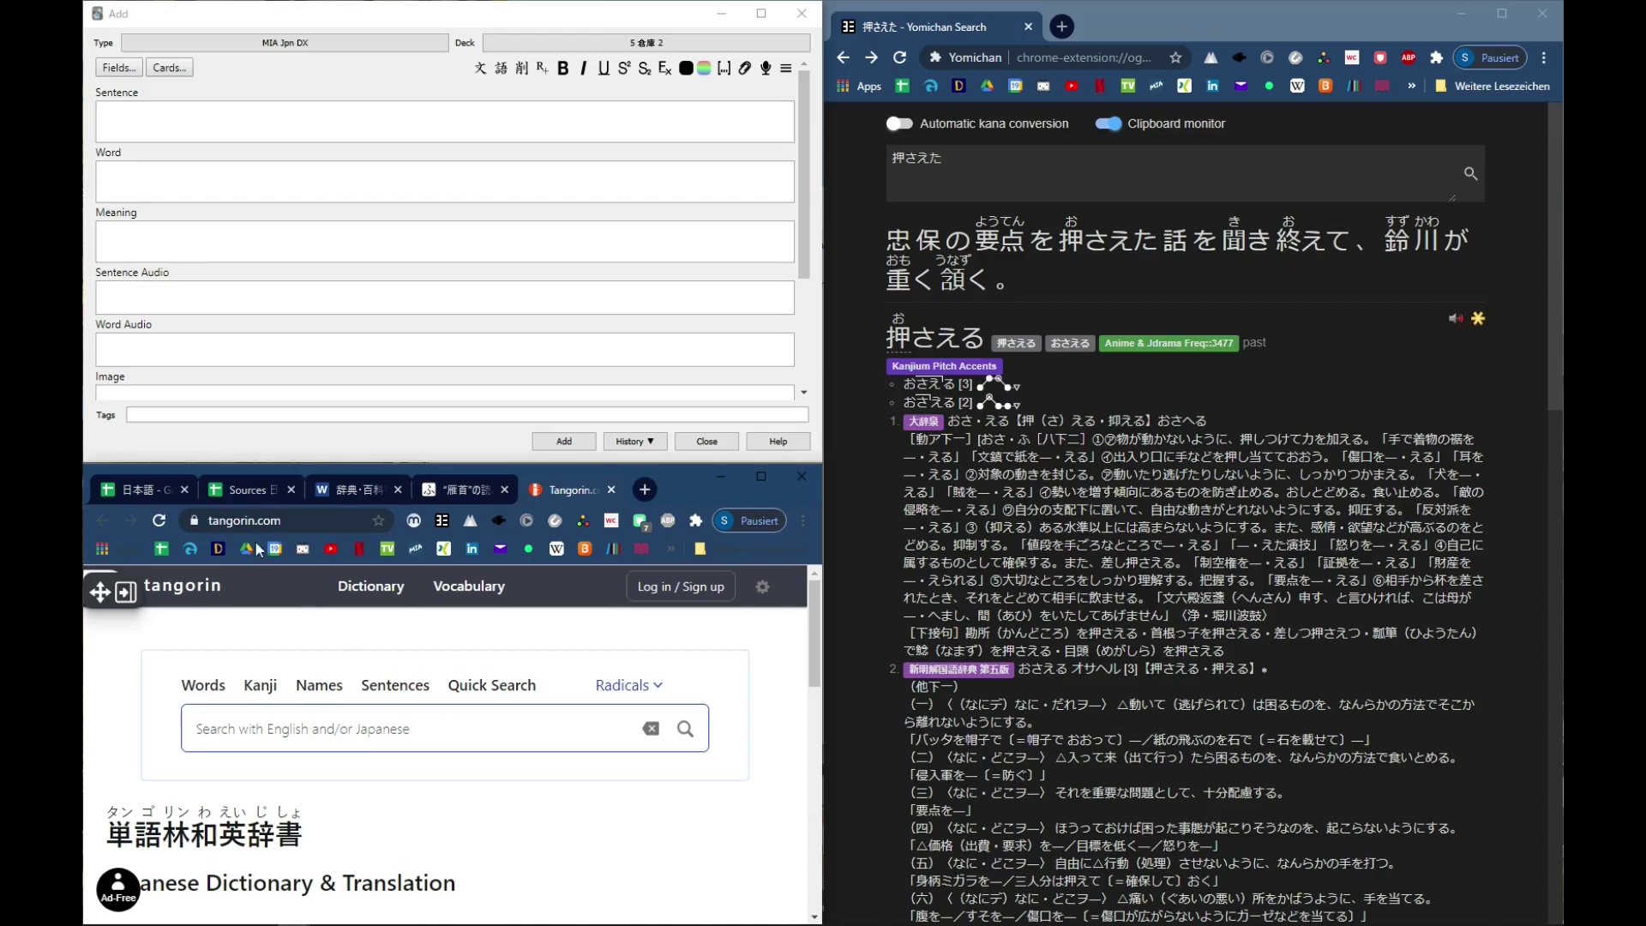
pyautogui.click(441, 494)
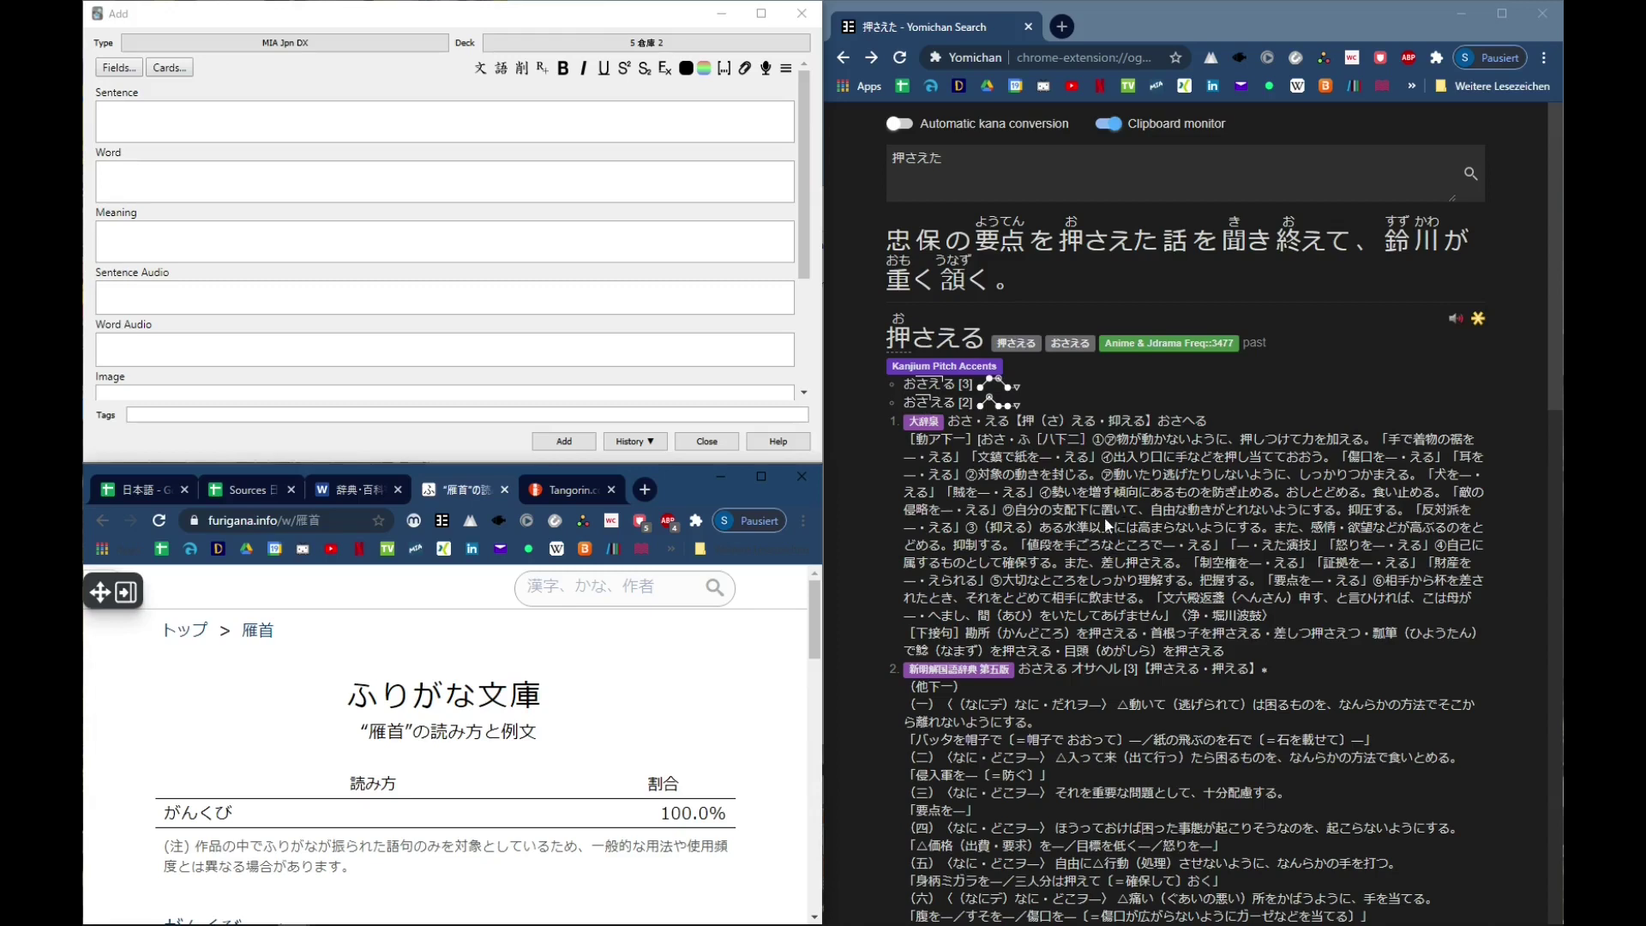
pyautogui.click(352, 494)
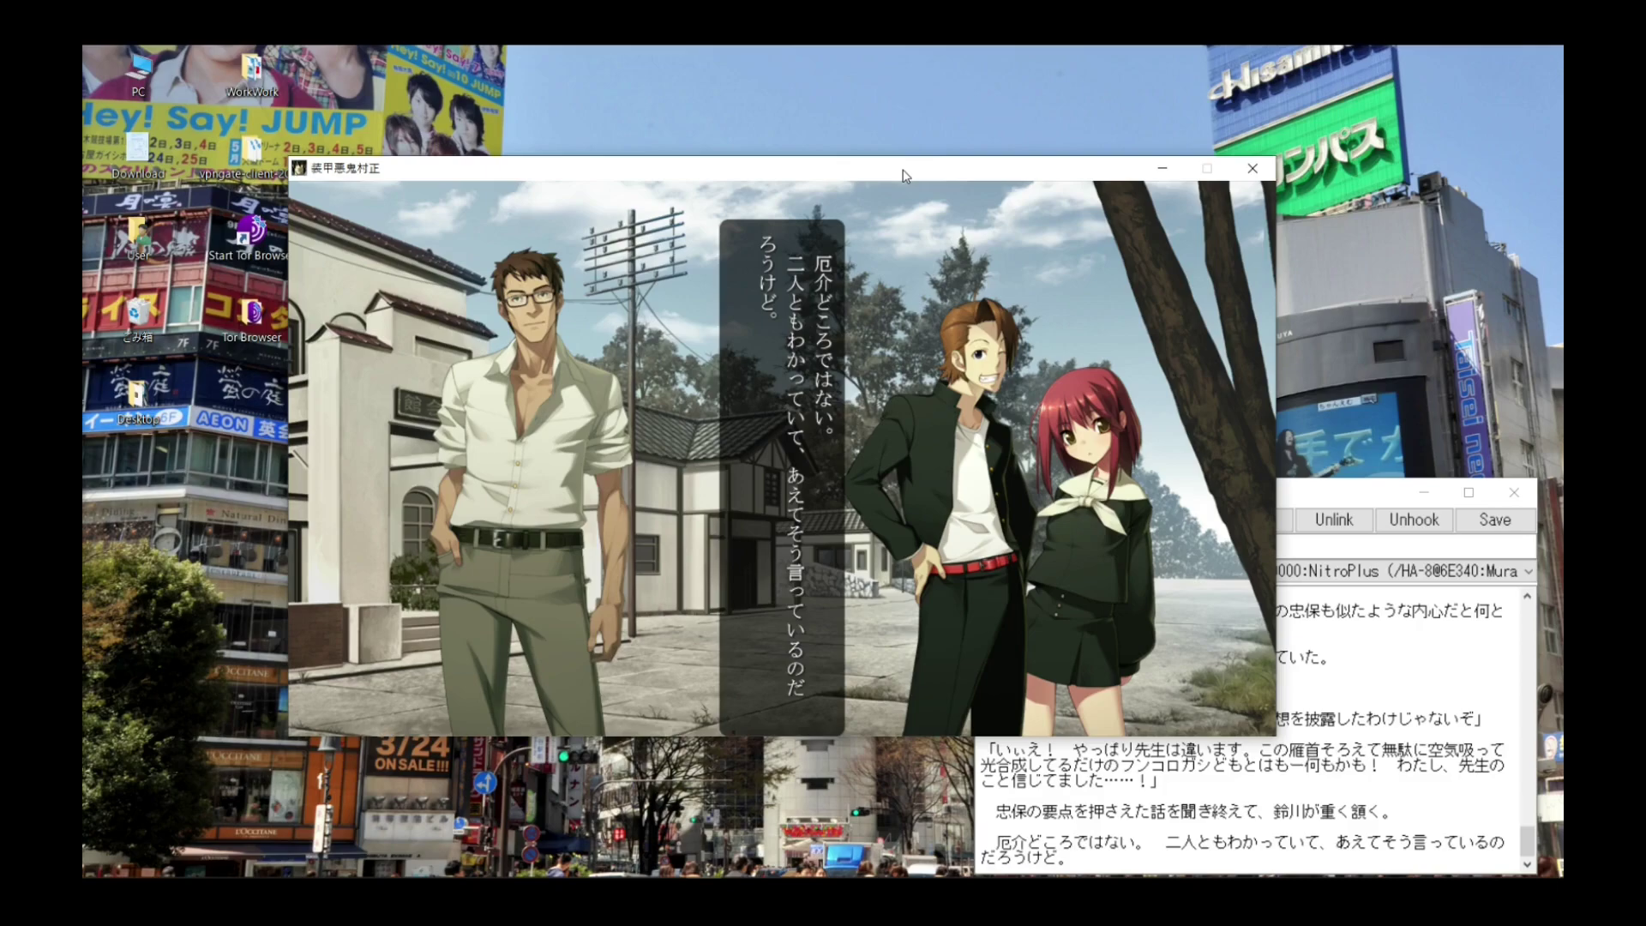
# Step: Advance through the visual novel's dialogue line by line
pyautogui.click(969, 404)
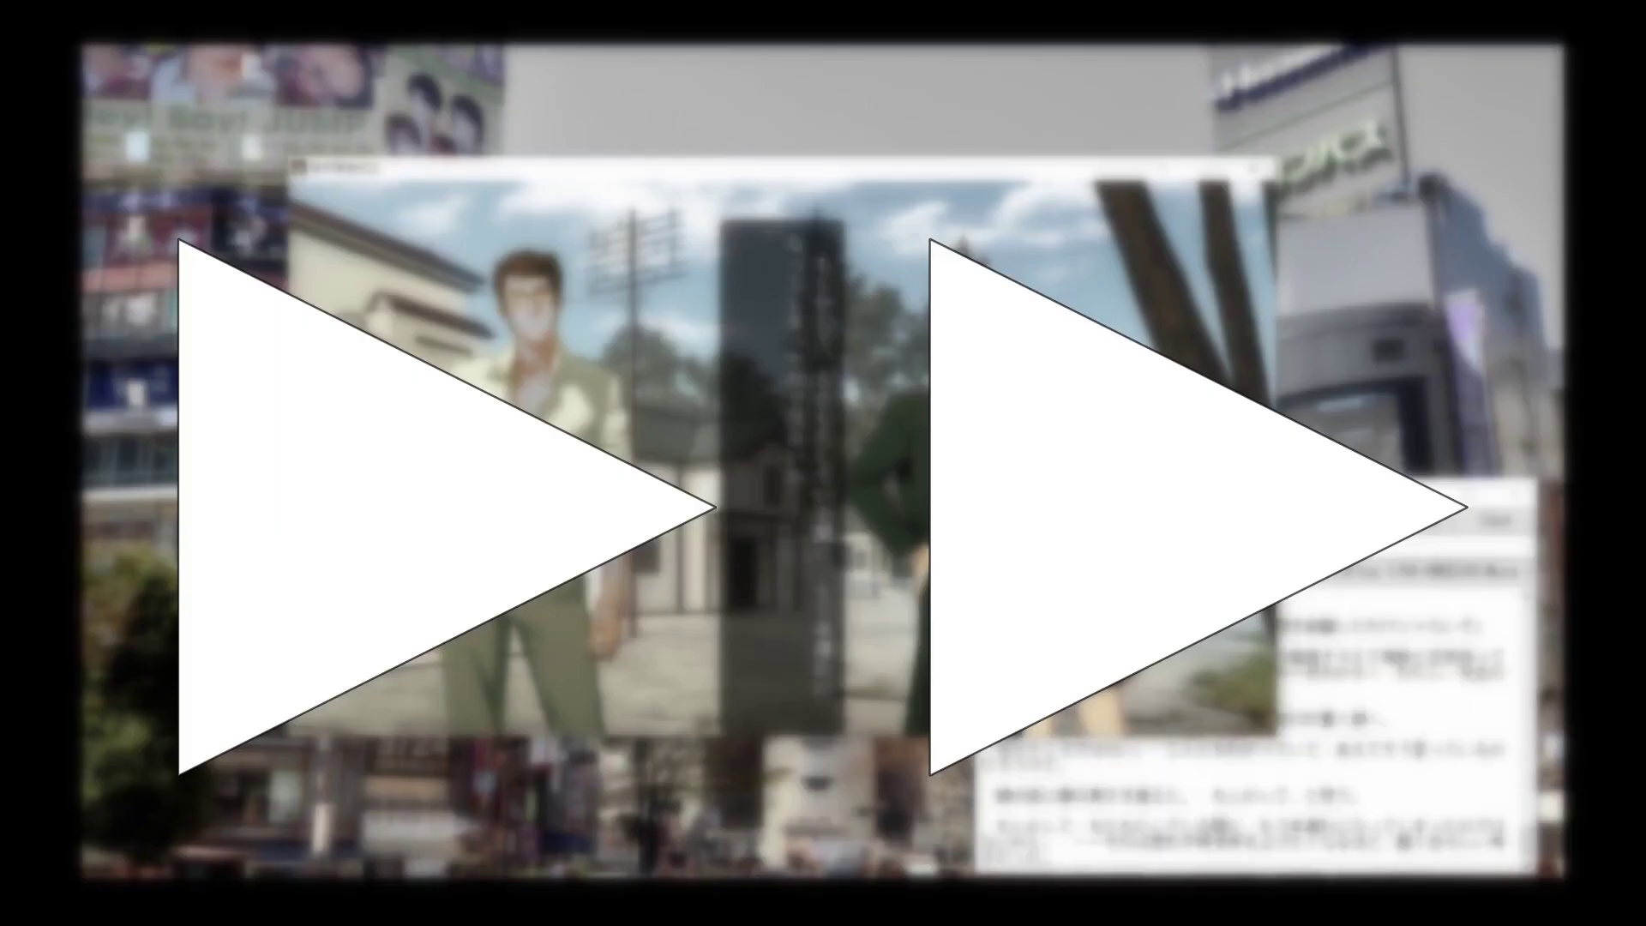
pyautogui.click(968, 403)
pyautogui.click(969, 403)
pyautogui.click(969, 403)
pyautogui.click(969, 403)
pyautogui.click(969, 403)
pyautogui.click(969, 403)
pyautogui.click(969, 403)
pyautogui.press('Return')
pyautogui.press('Return')
pyautogui.press('Return')
pyautogui.press('Return')
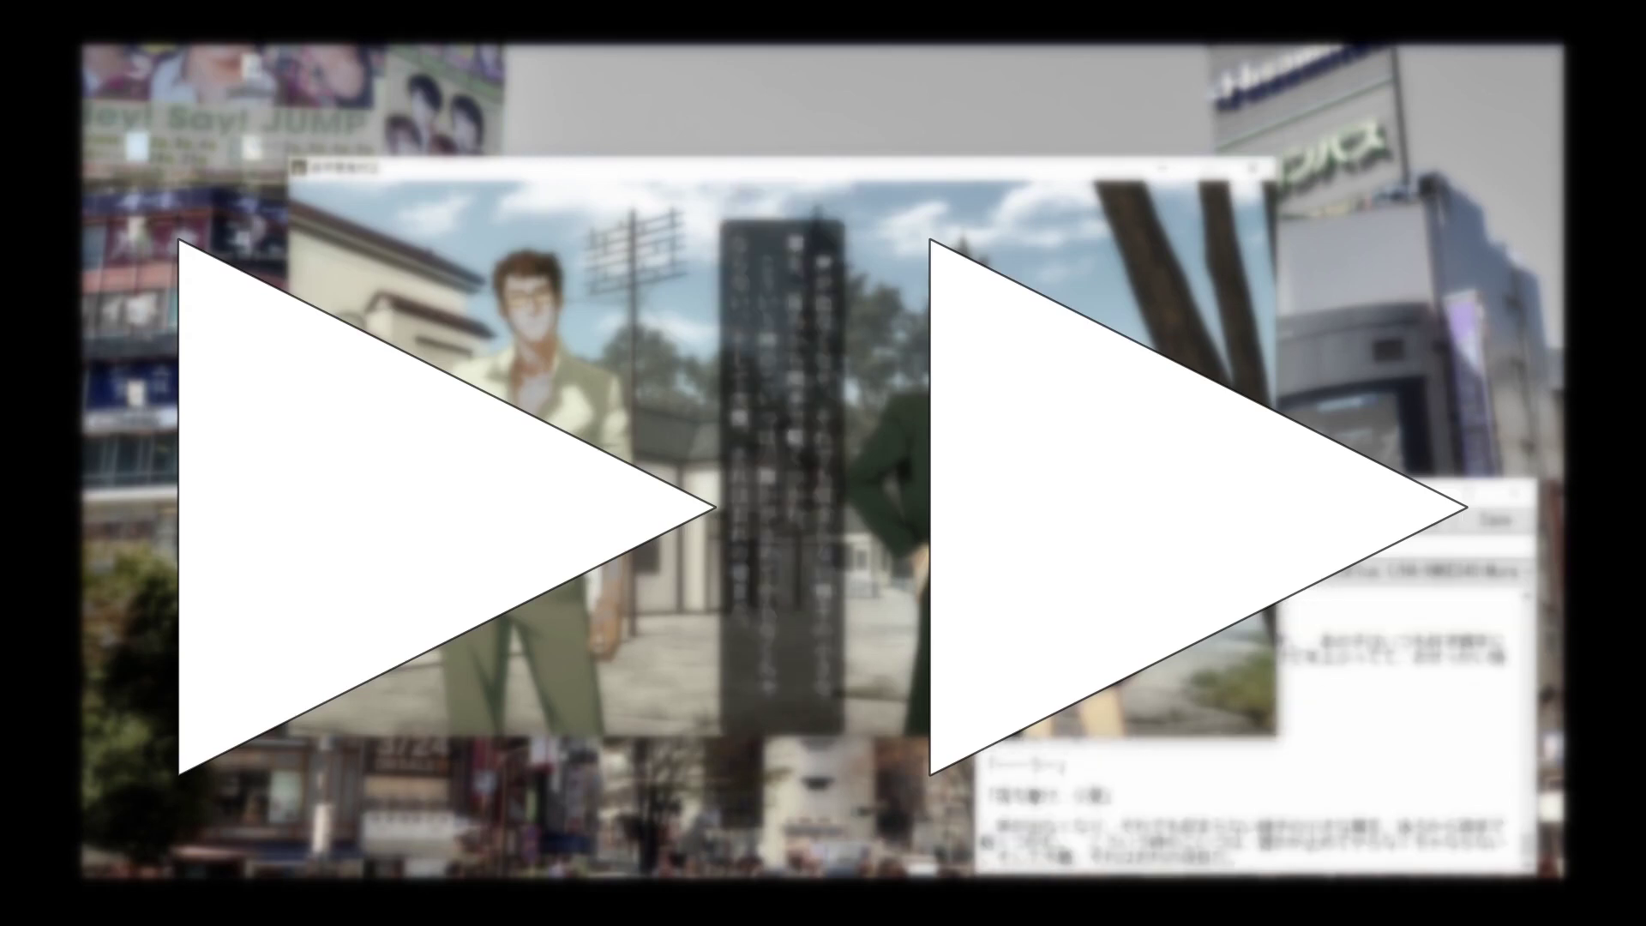
pyautogui.press('Return')
pyautogui.press('Return')
pyautogui.press('Return')
pyautogui.press('Return')
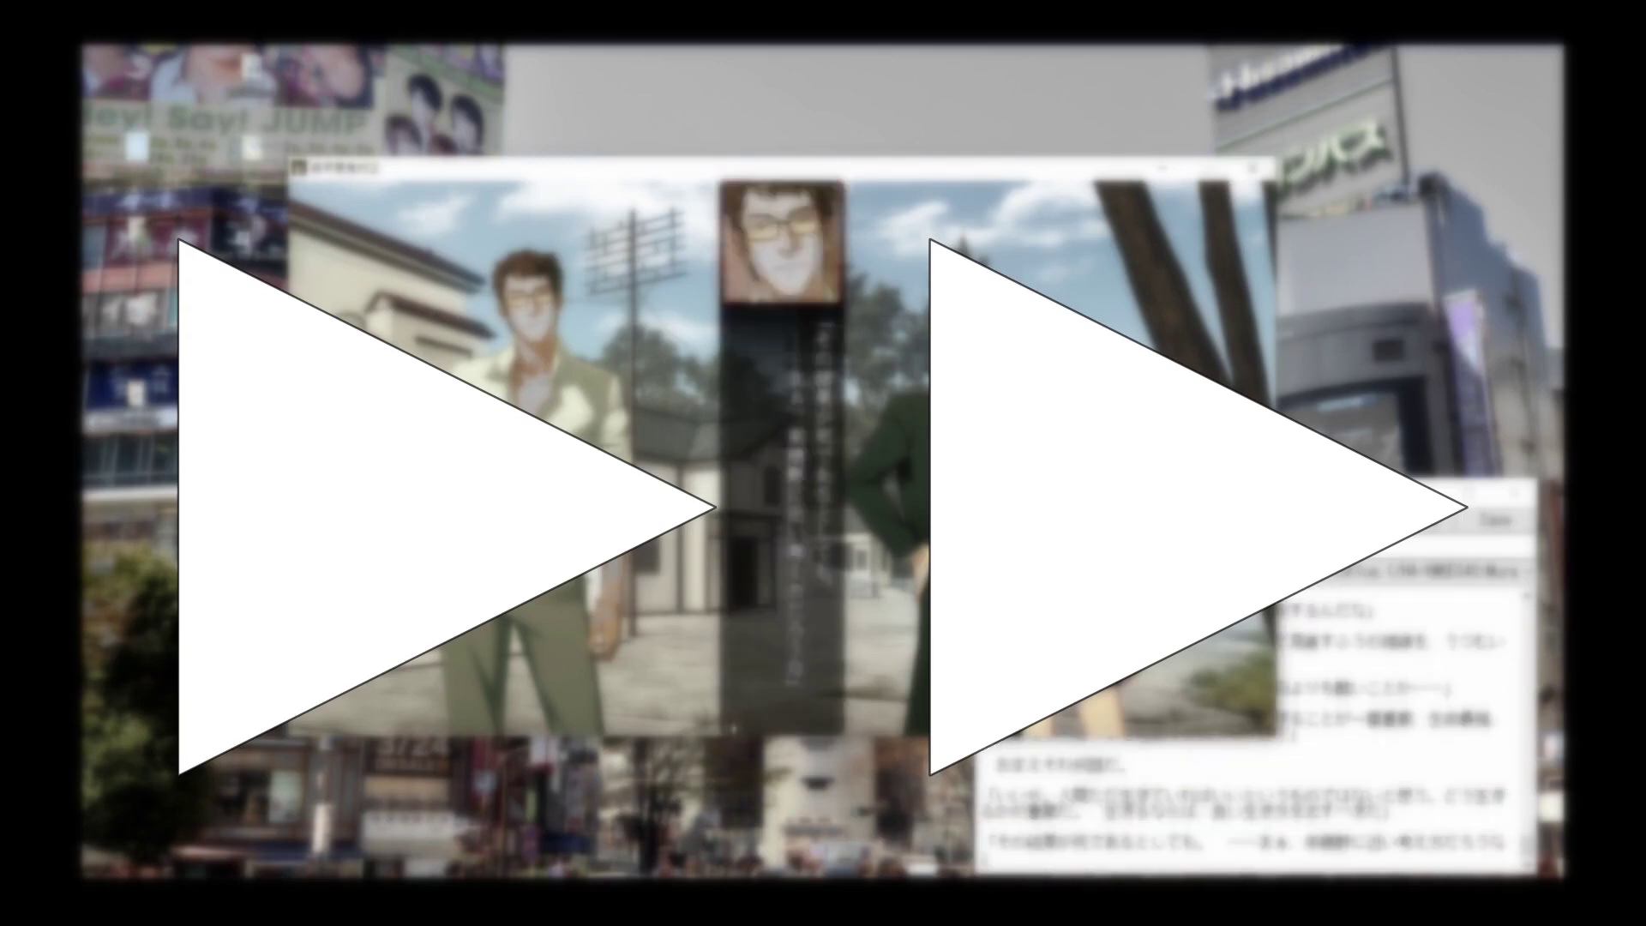
pyautogui.press('Return')
pyautogui.press('Return')
pyautogui.press('Return')
pyautogui.press('Return')
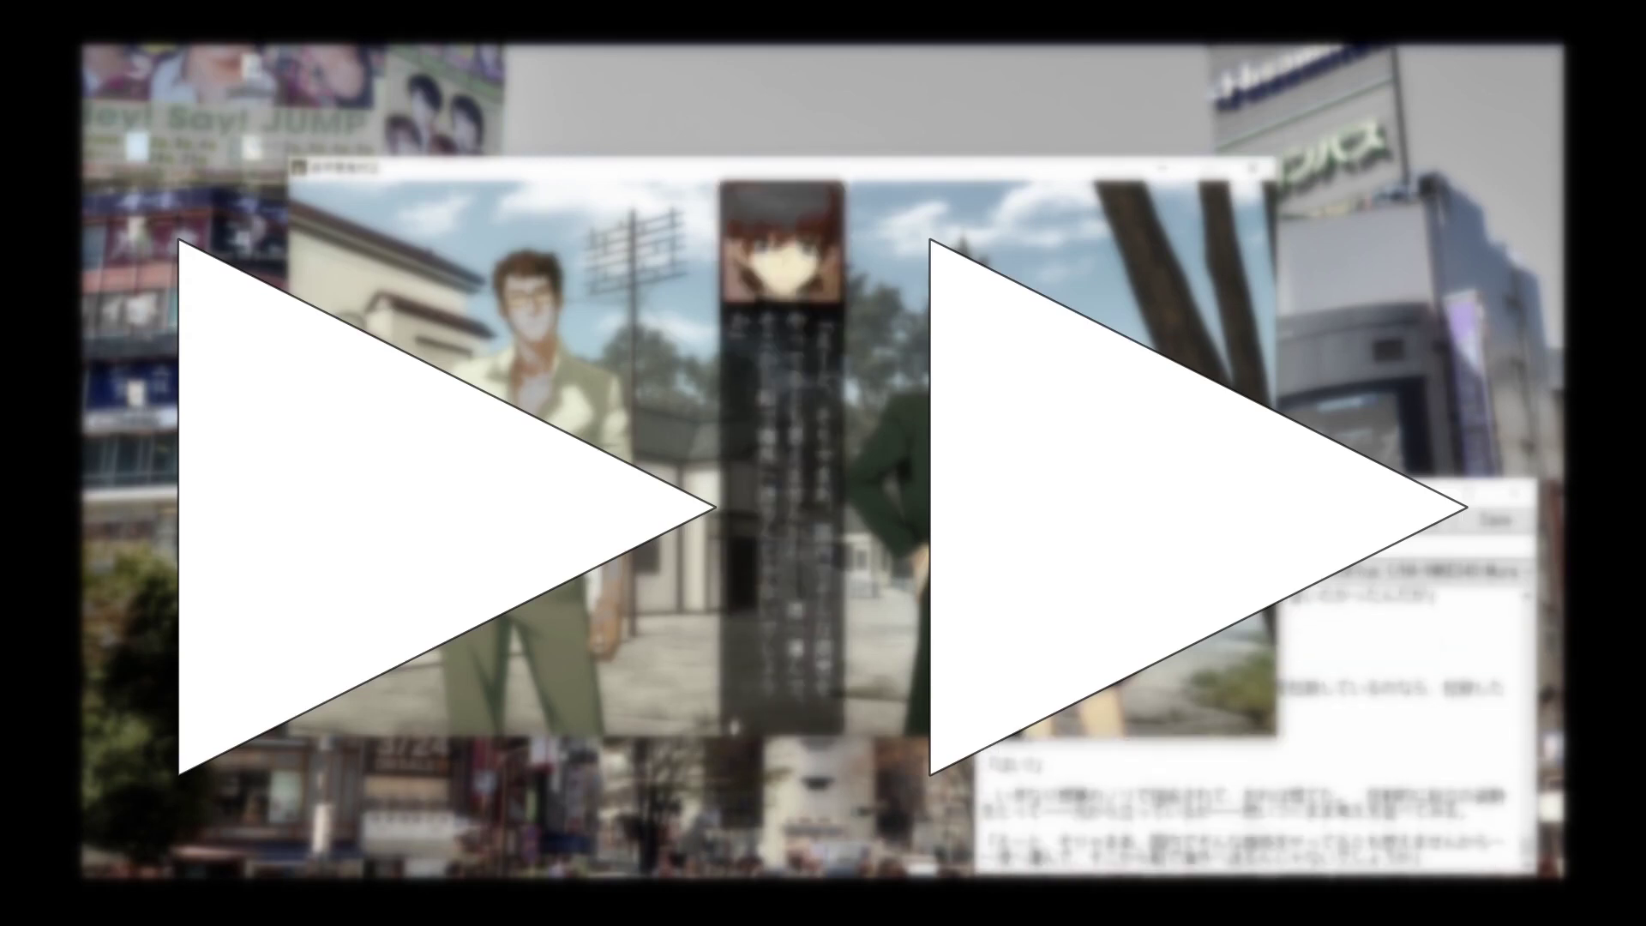
pyautogui.press('Return')
pyautogui.press('Return')
pyautogui.press('Return')
pyautogui.press('Return')
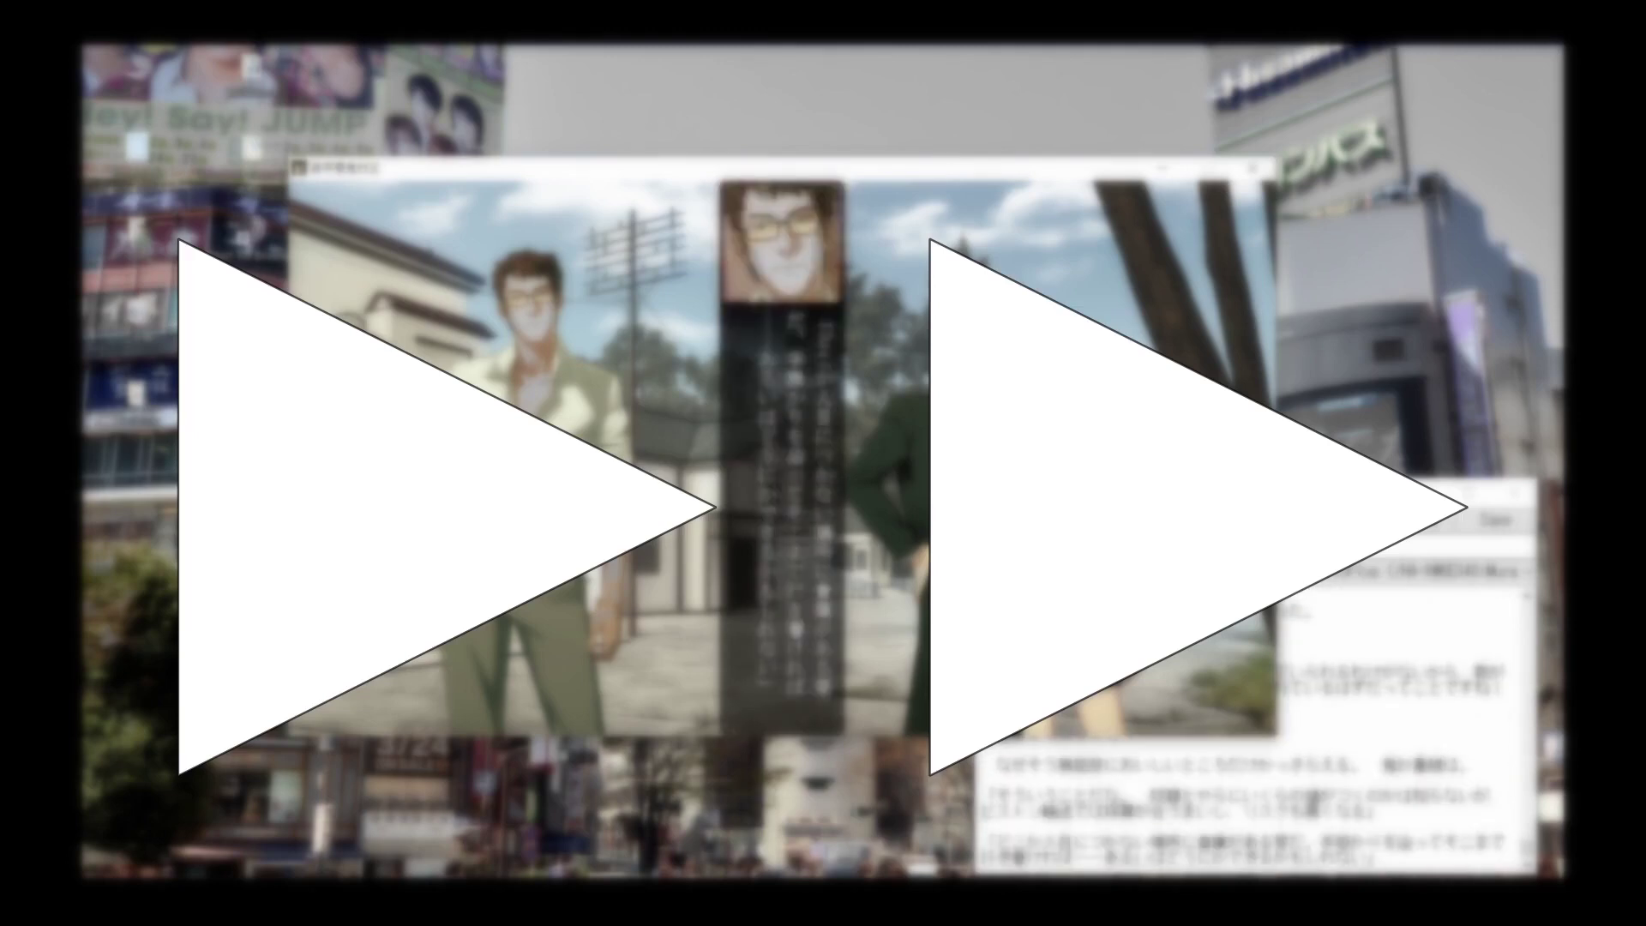
pyautogui.press('Return')
pyautogui.press('Return')
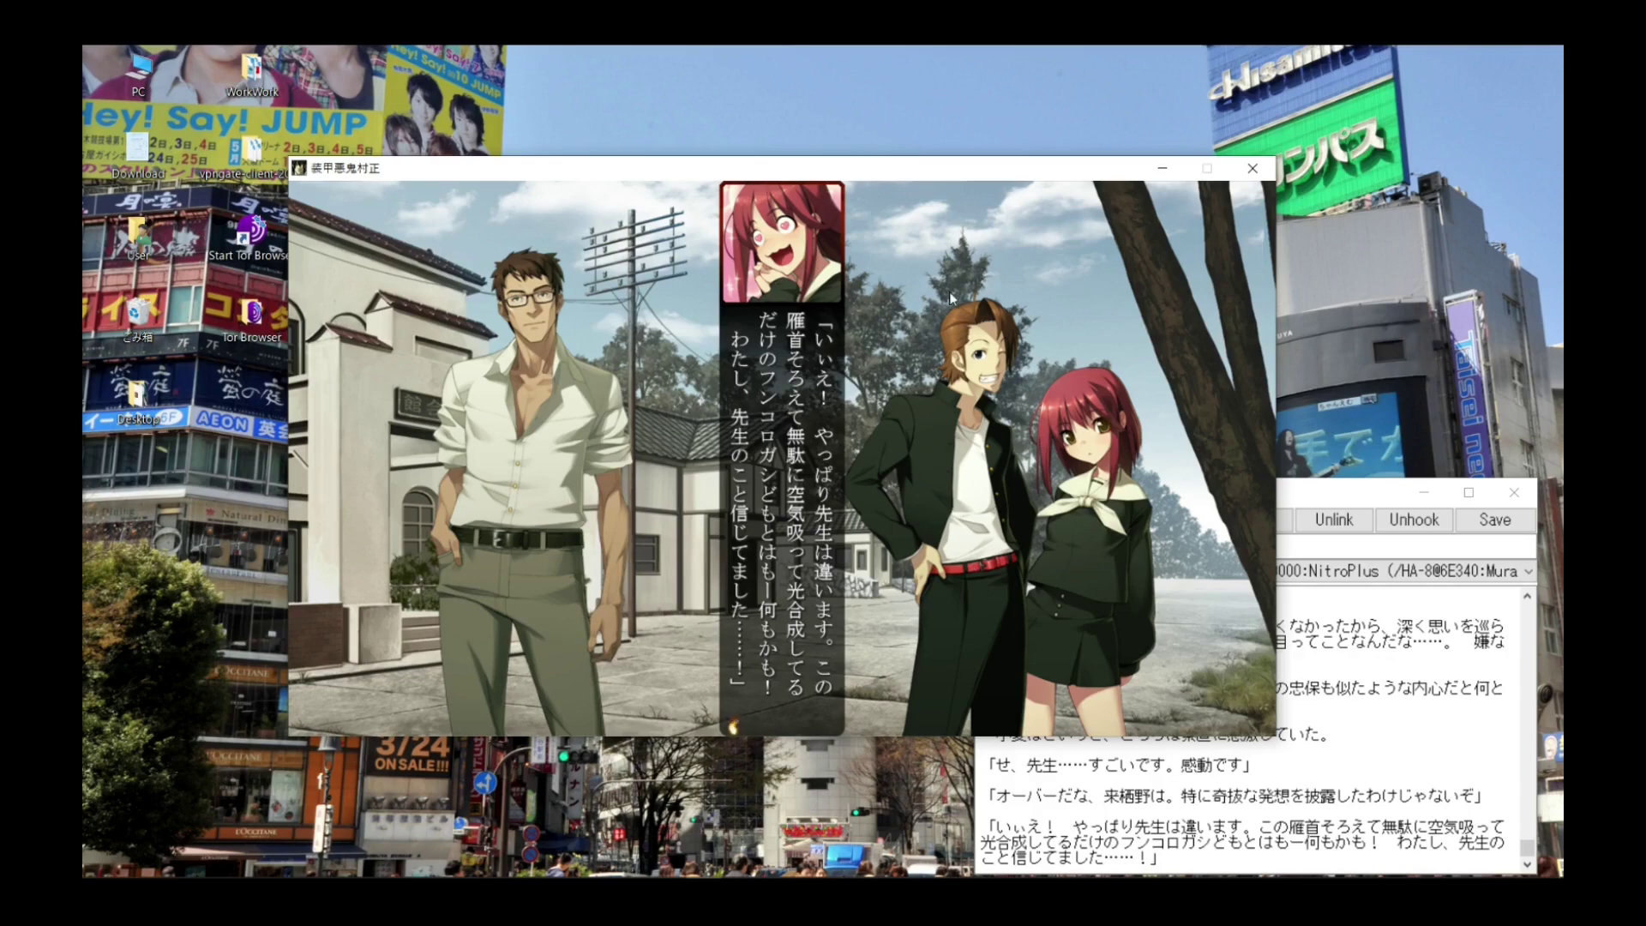
# Step: Paste the captured game line beginning 「いぃえ！ やっぱり先生は違います。 and ending 信じてました……！」 into the Anki note's Sentence field
pyautogui.click(816, 120)
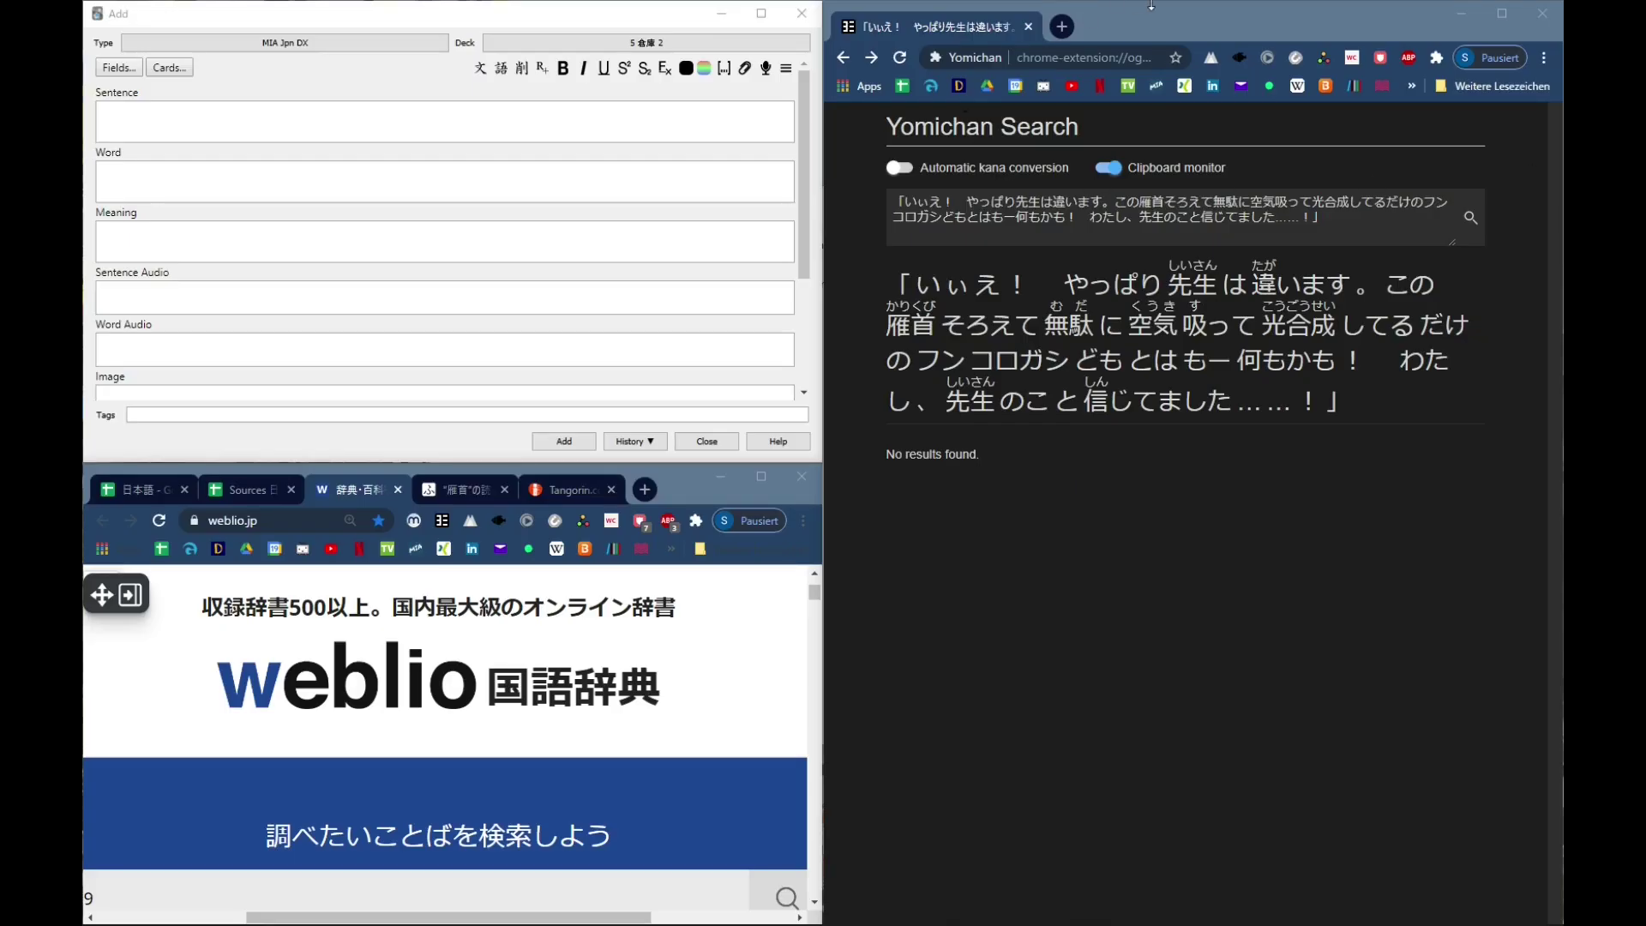
pyautogui.click(1152, 6)
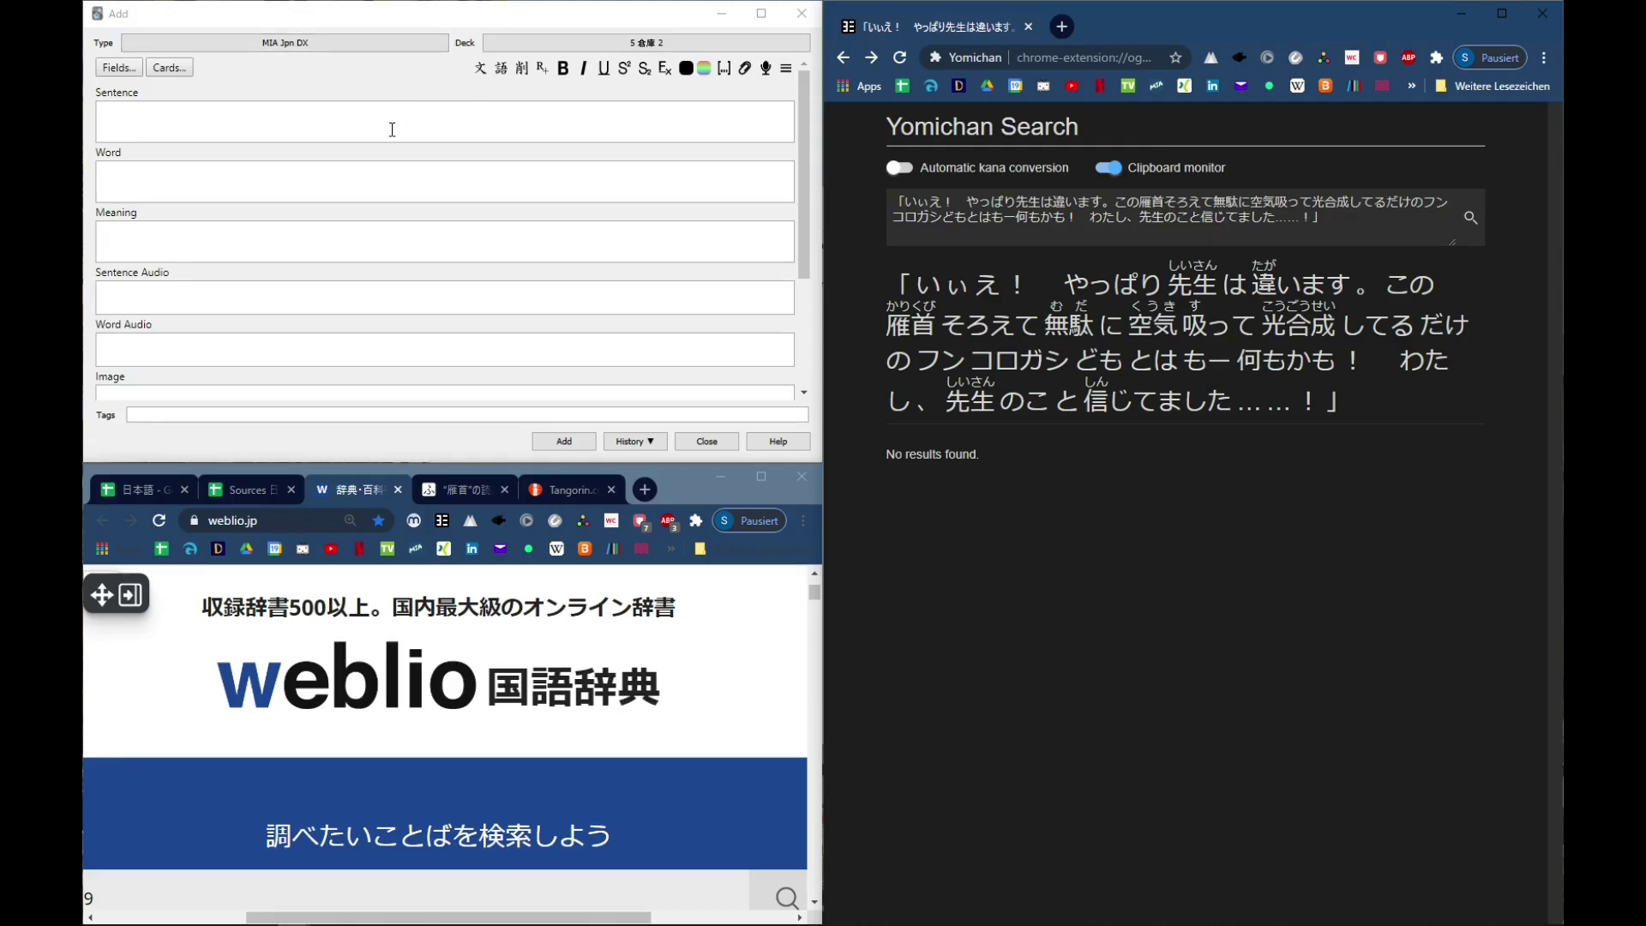
pyautogui.click(340, 128)
pyautogui.write('「いいえ！\u3000やっぱり先生は違います。この雁首そろえて無駄に空気吸って光合成してるだけのフンコロガシどもとはもー何もかも！\u3000わたし、先生のこと信じてました……！」')
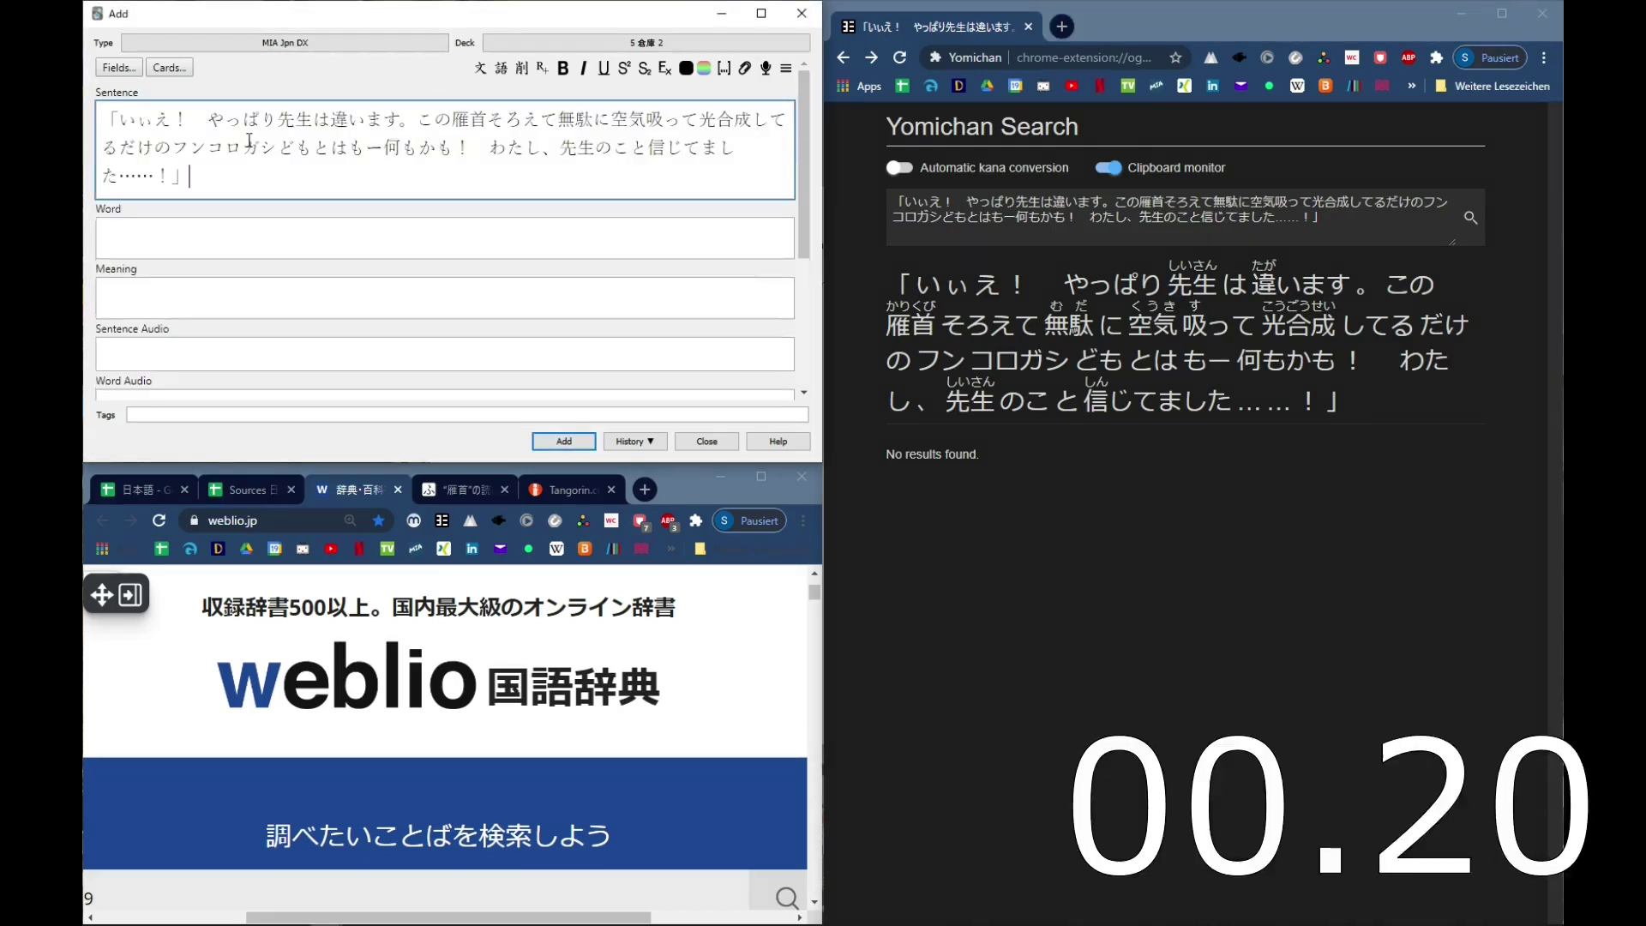
# Step: Trim the Sentence field to この雁首そろえて無駄に空気吸って光合成してるだけのフンコロガシどもとはもー何もかも！
pyautogui.moveTo(423, 127); pyautogui.dragTo(101, 120)
pyautogui.press('BackSpace')
pyautogui.moveTo(590, 149); pyautogui.dragTo(151, 150)
pyautogui.press('BackSpace')
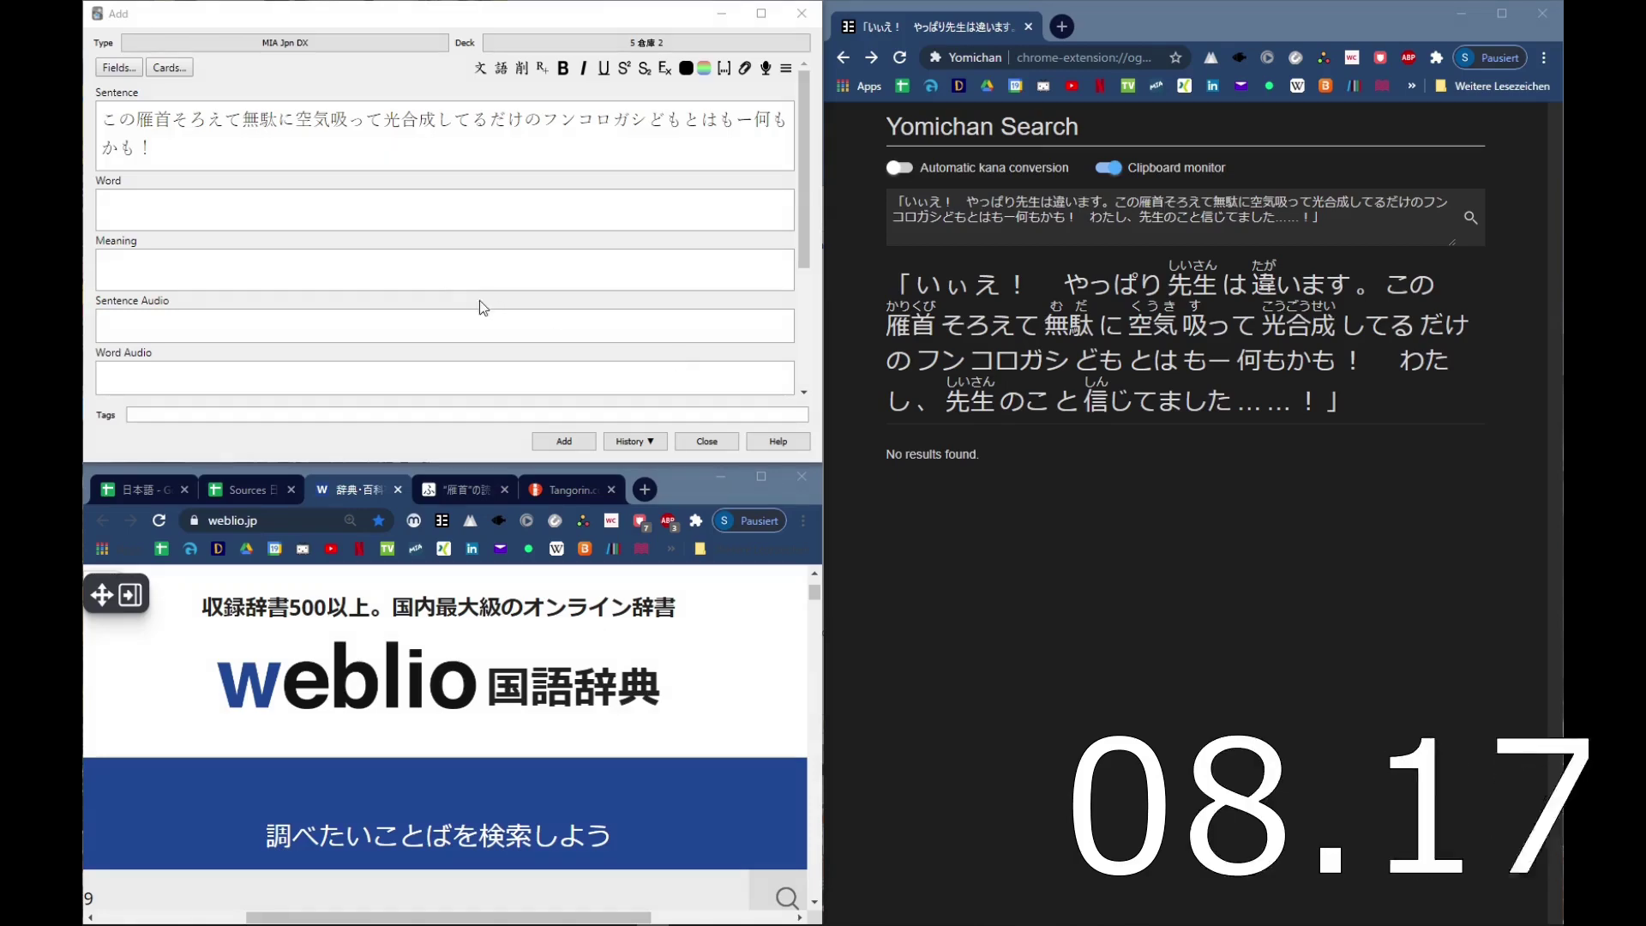
# Step: Copy the word 雁首 from the sentence into the note's Word field
pyautogui.scroll(-1, 268, 213)
pyautogui.click(165, 311)
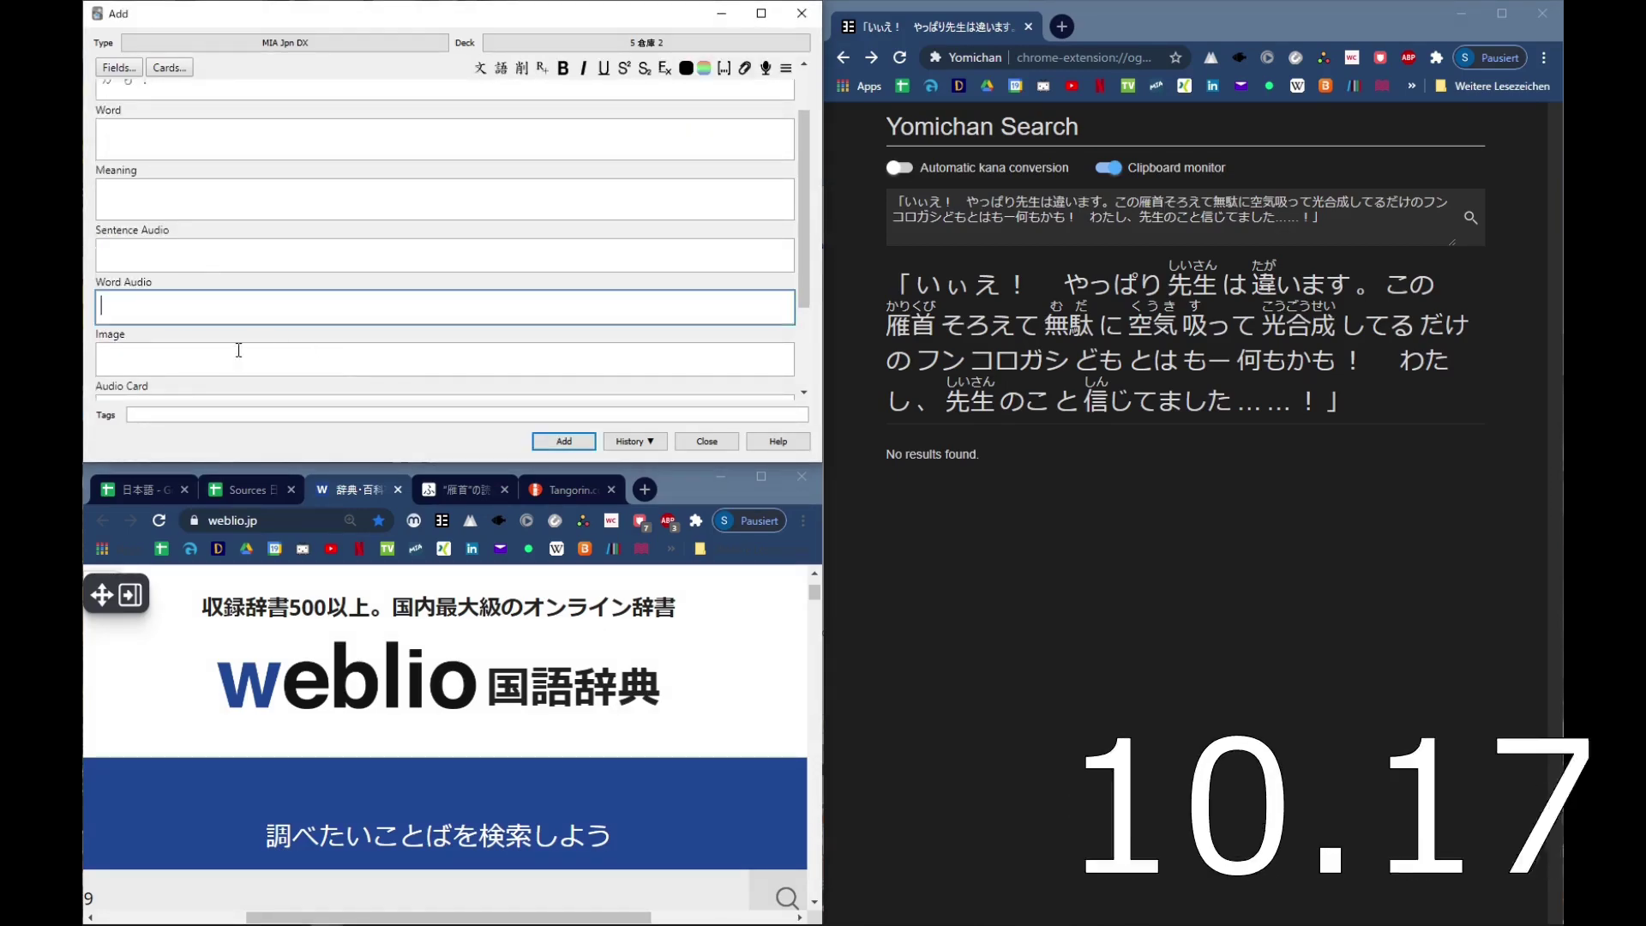
pyautogui.click(176, 121)
pyautogui.moveTo(175, 121); pyautogui.dragTo(135, 121)
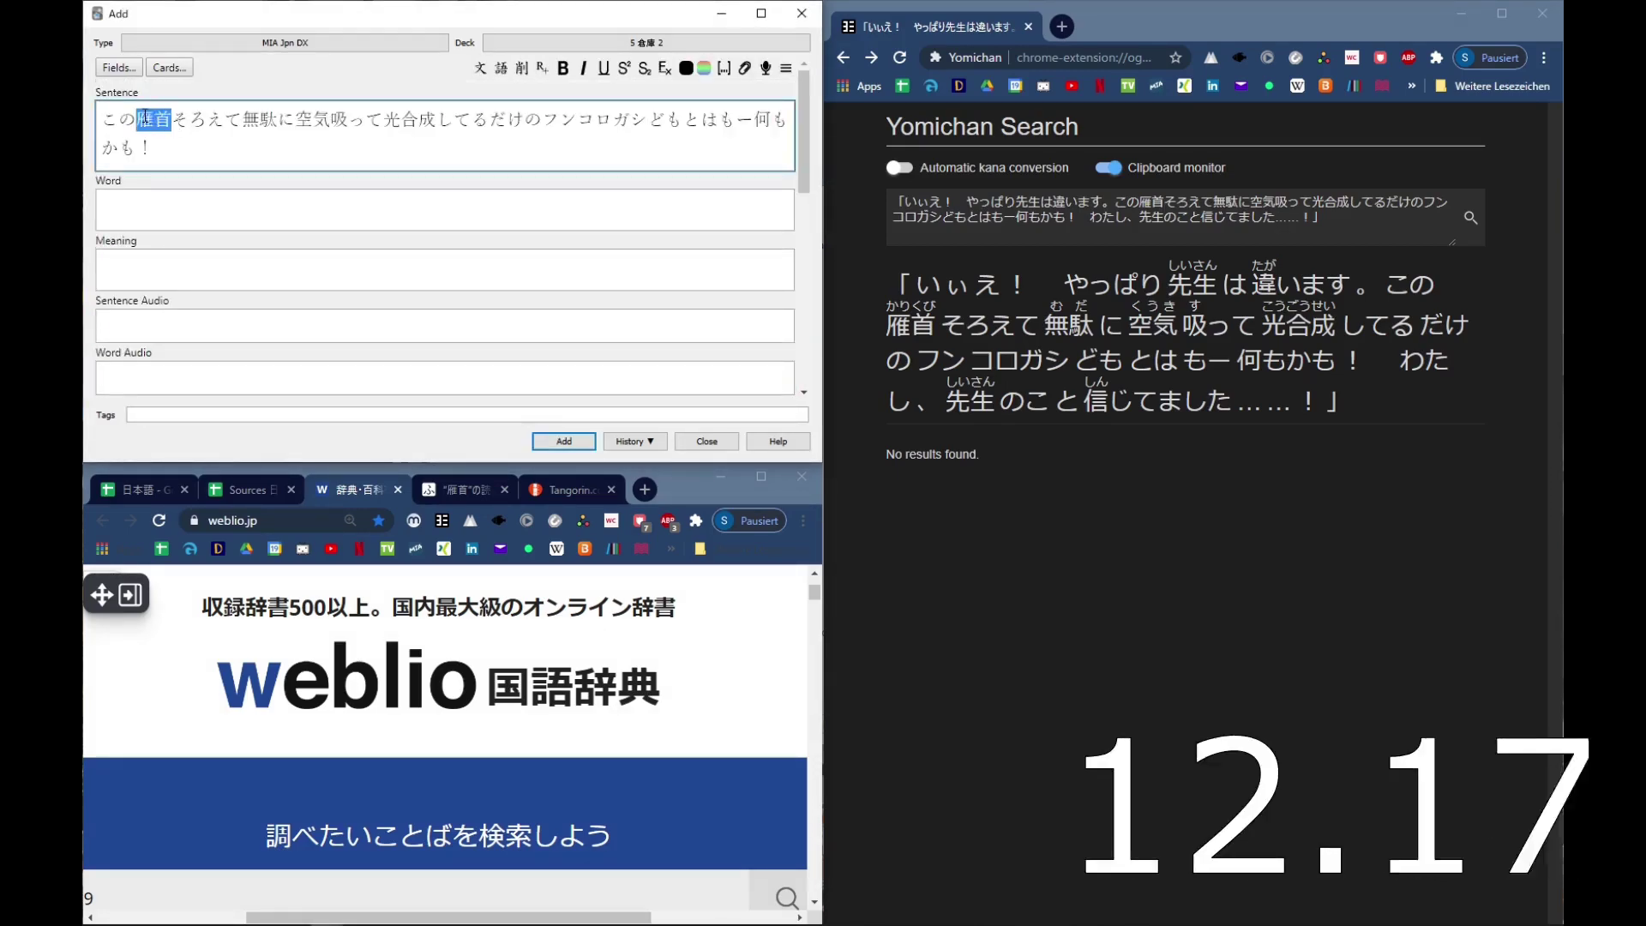
pyautogui.hotkey('ctrl', 'c')
pyautogui.click(374, 218)
pyautogui.hotkey('ctrl', 'v')
# Step: Search 雁首 in Migaku Dictionary and send the 明鏡国語辞典 definition to the note's Meaning field
pyautogui.hotkey('ctrl', 's')
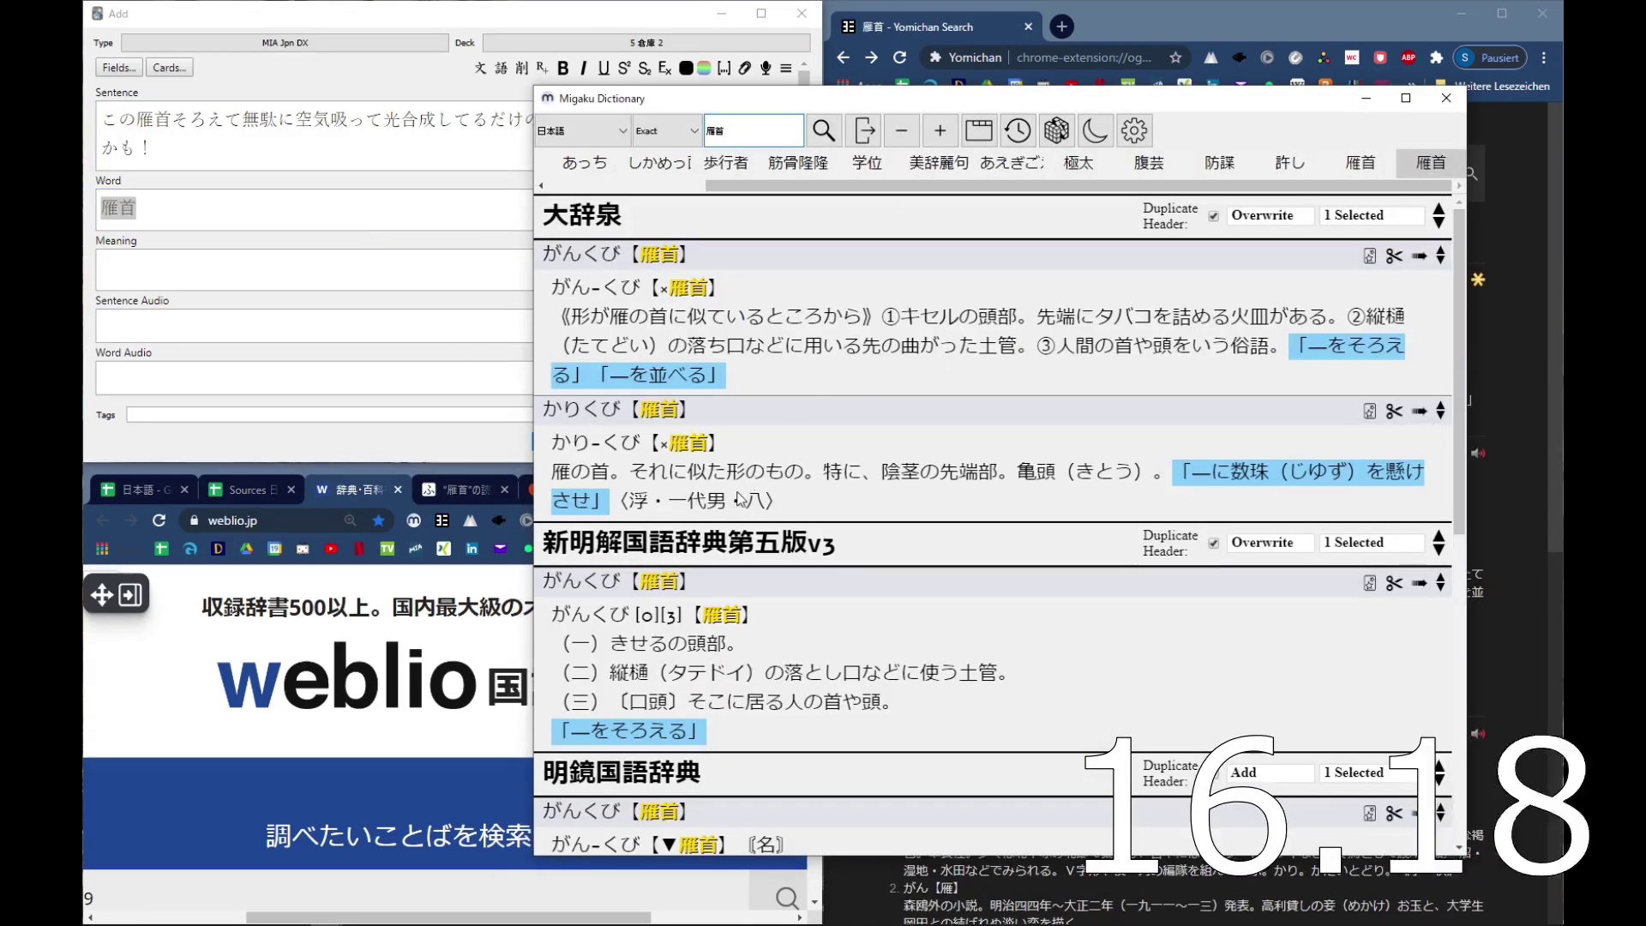
pyautogui.scroll(-3, 727, 548)
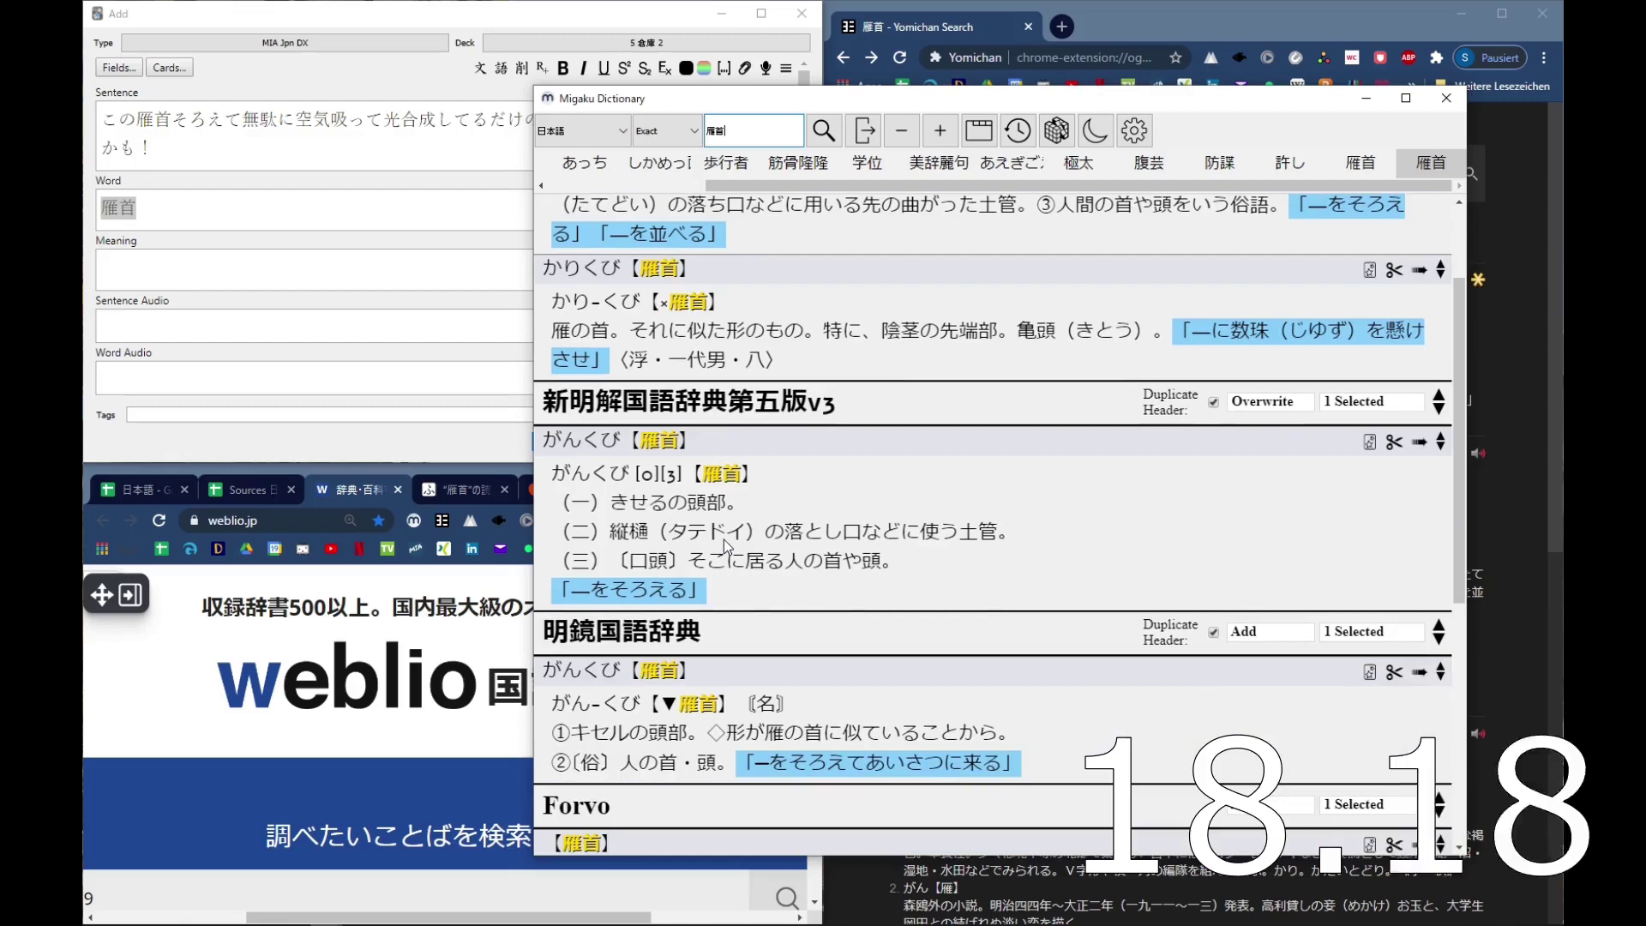
pyautogui.scroll(-1, 892, 512)
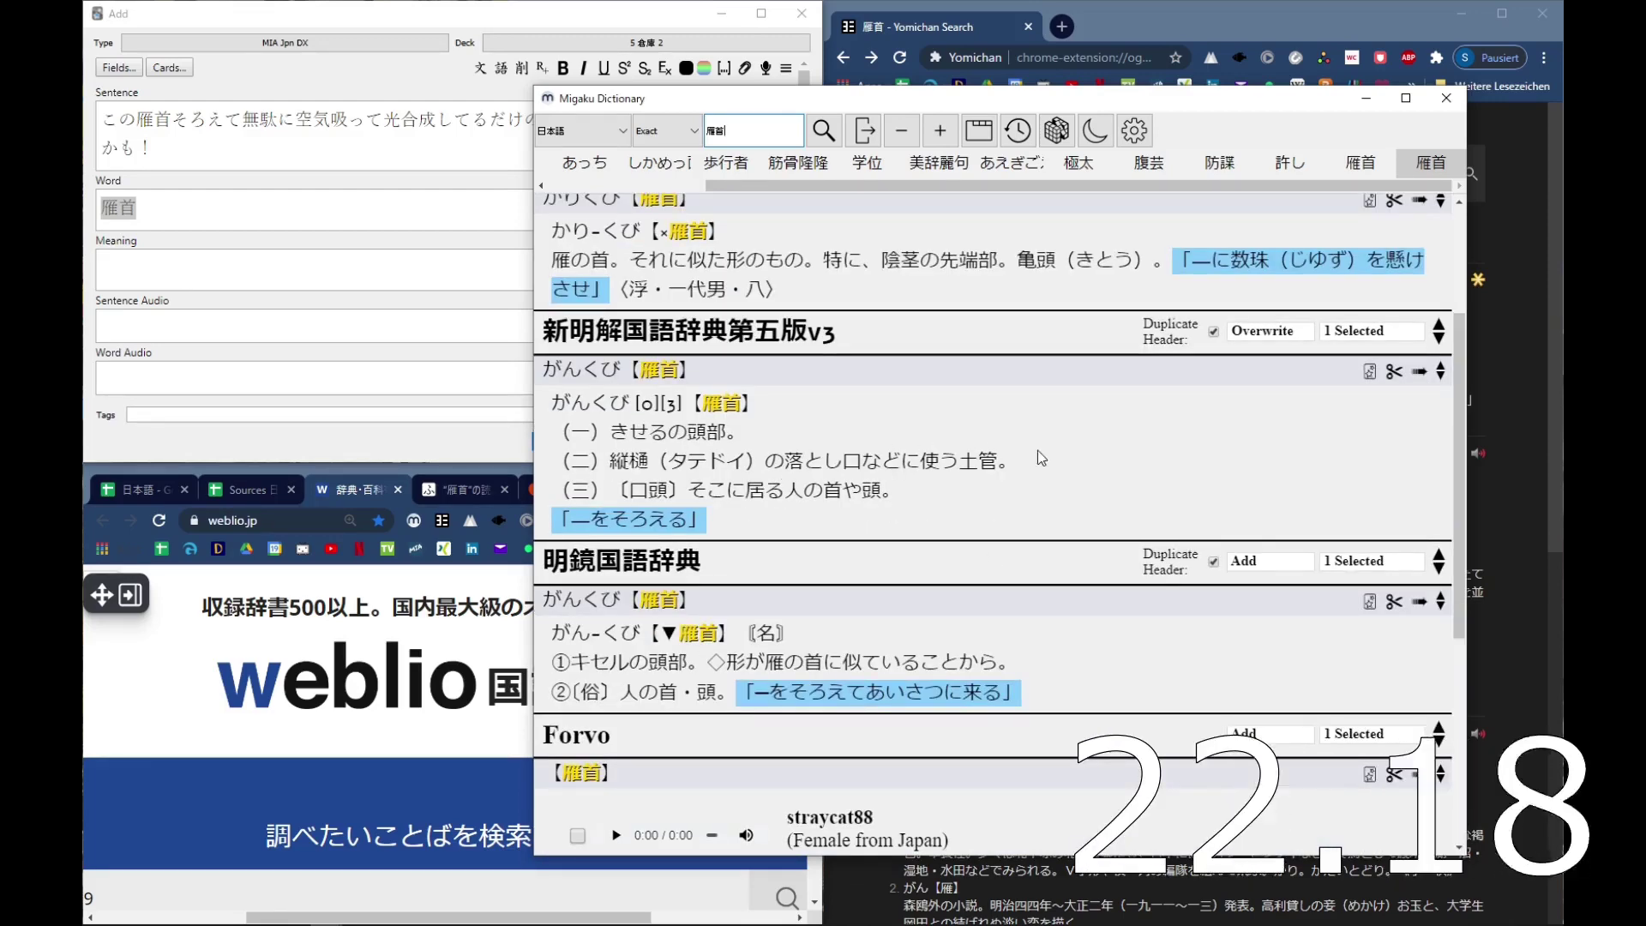
pyautogui.scroll(-3, 1334, 433)
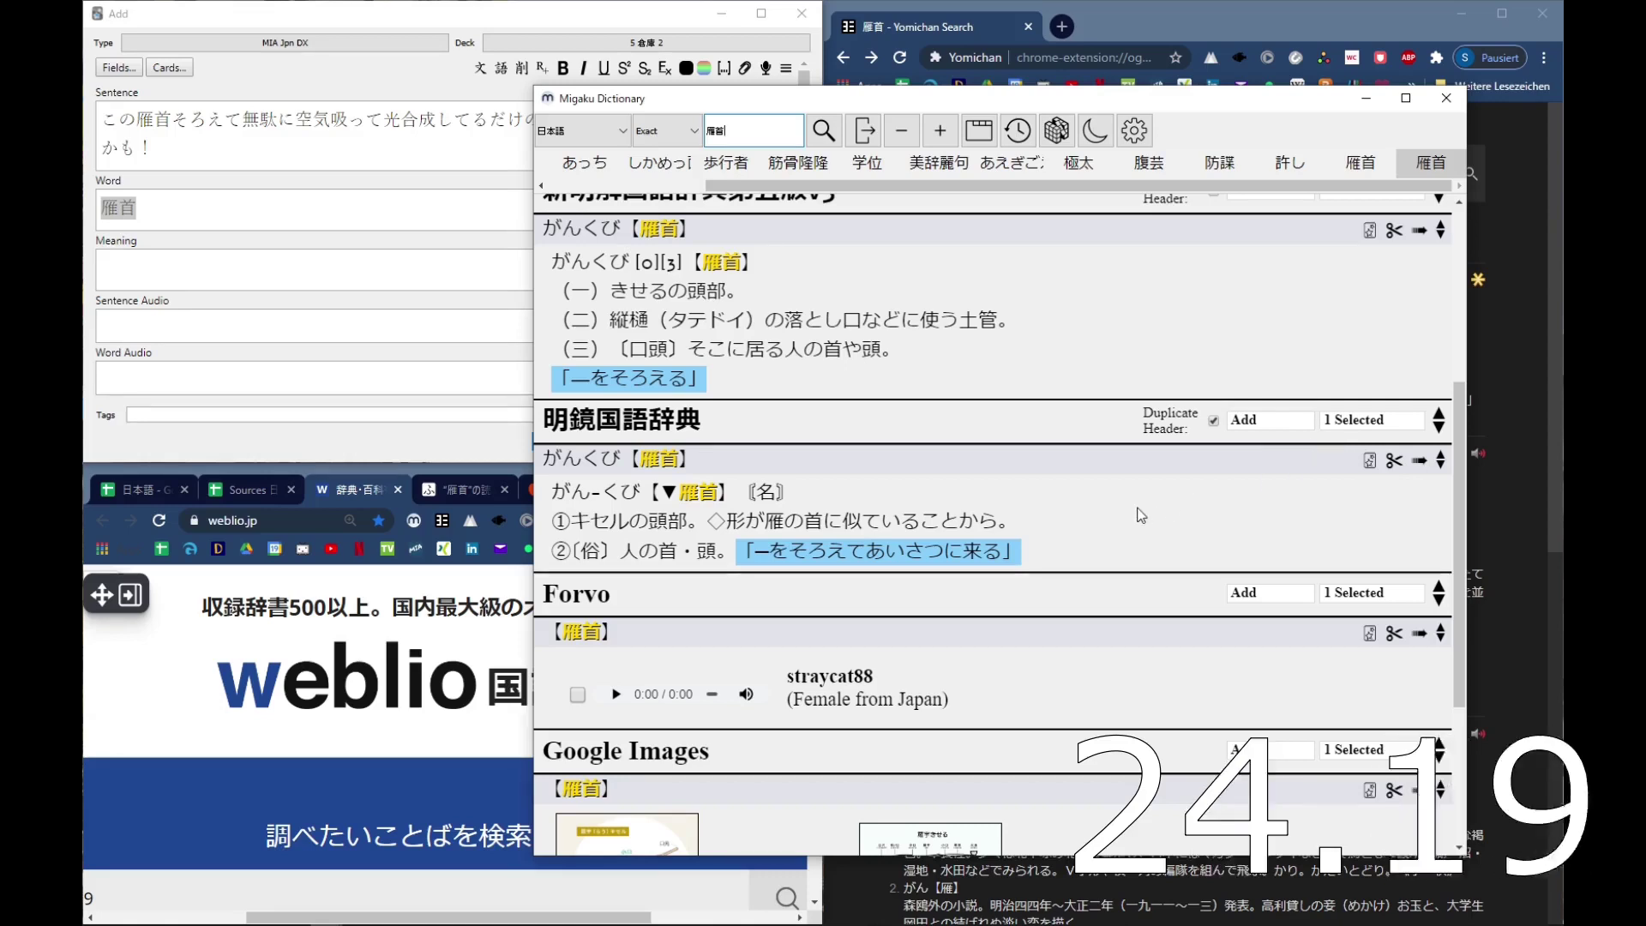
pyautogui.click(1419, 461)
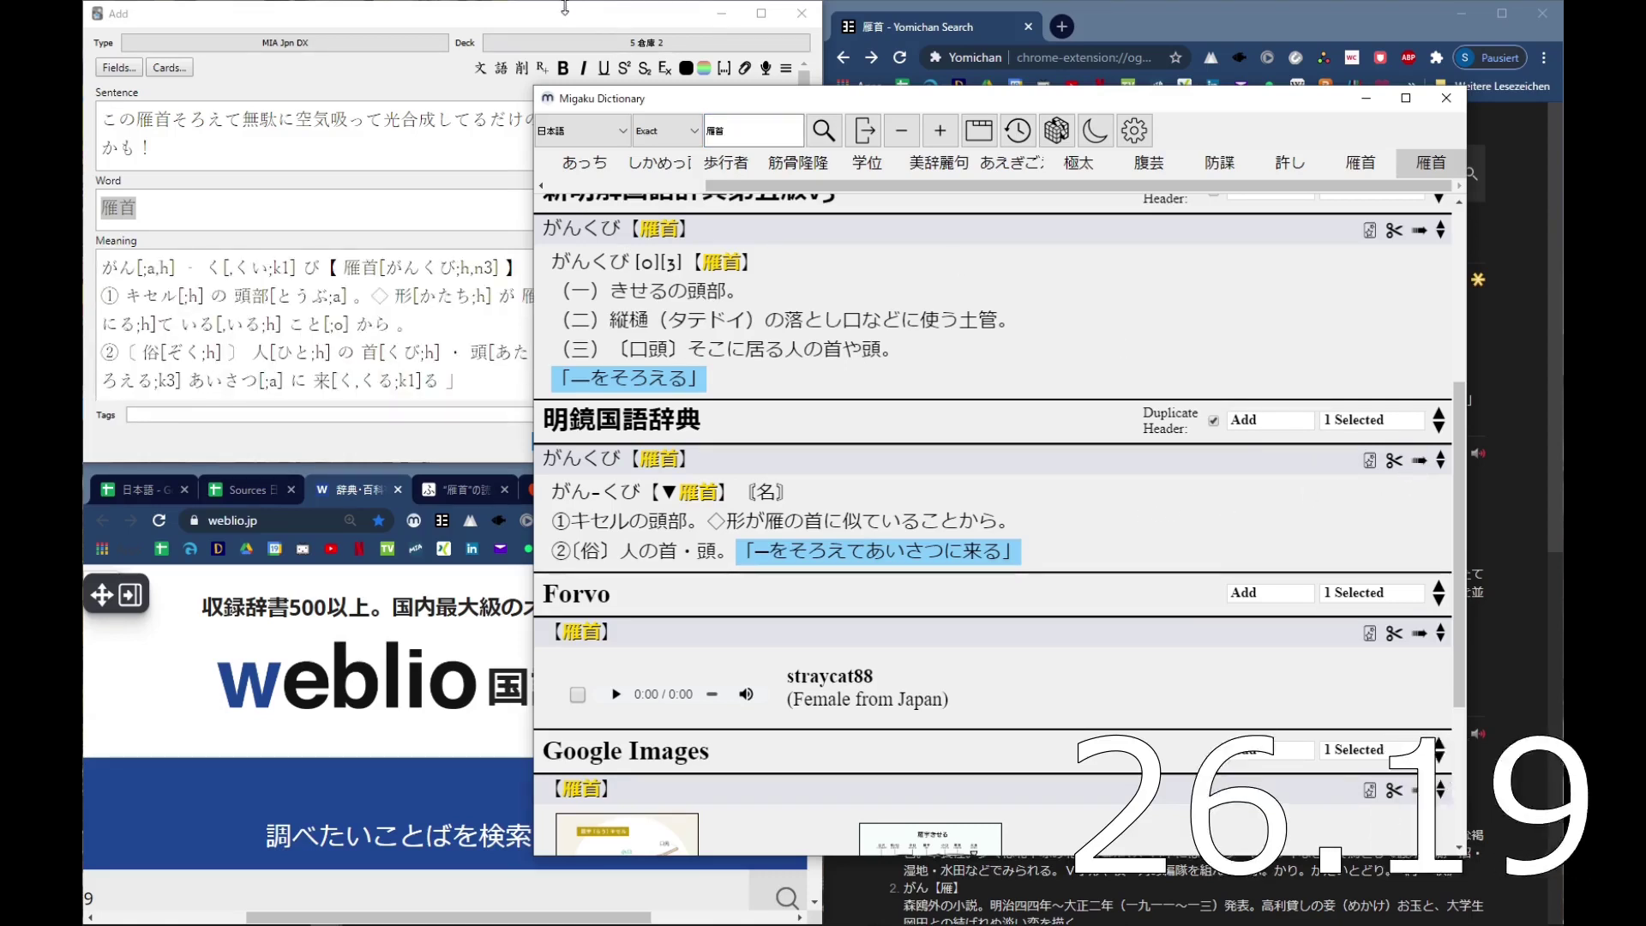
# Step: Generate readings and pitch accents for the note's Word and Sentence fields, and look over the filled-in fields
pyautogui.click(259, 210)
pyautogui.hotkey('ctrl', 's')
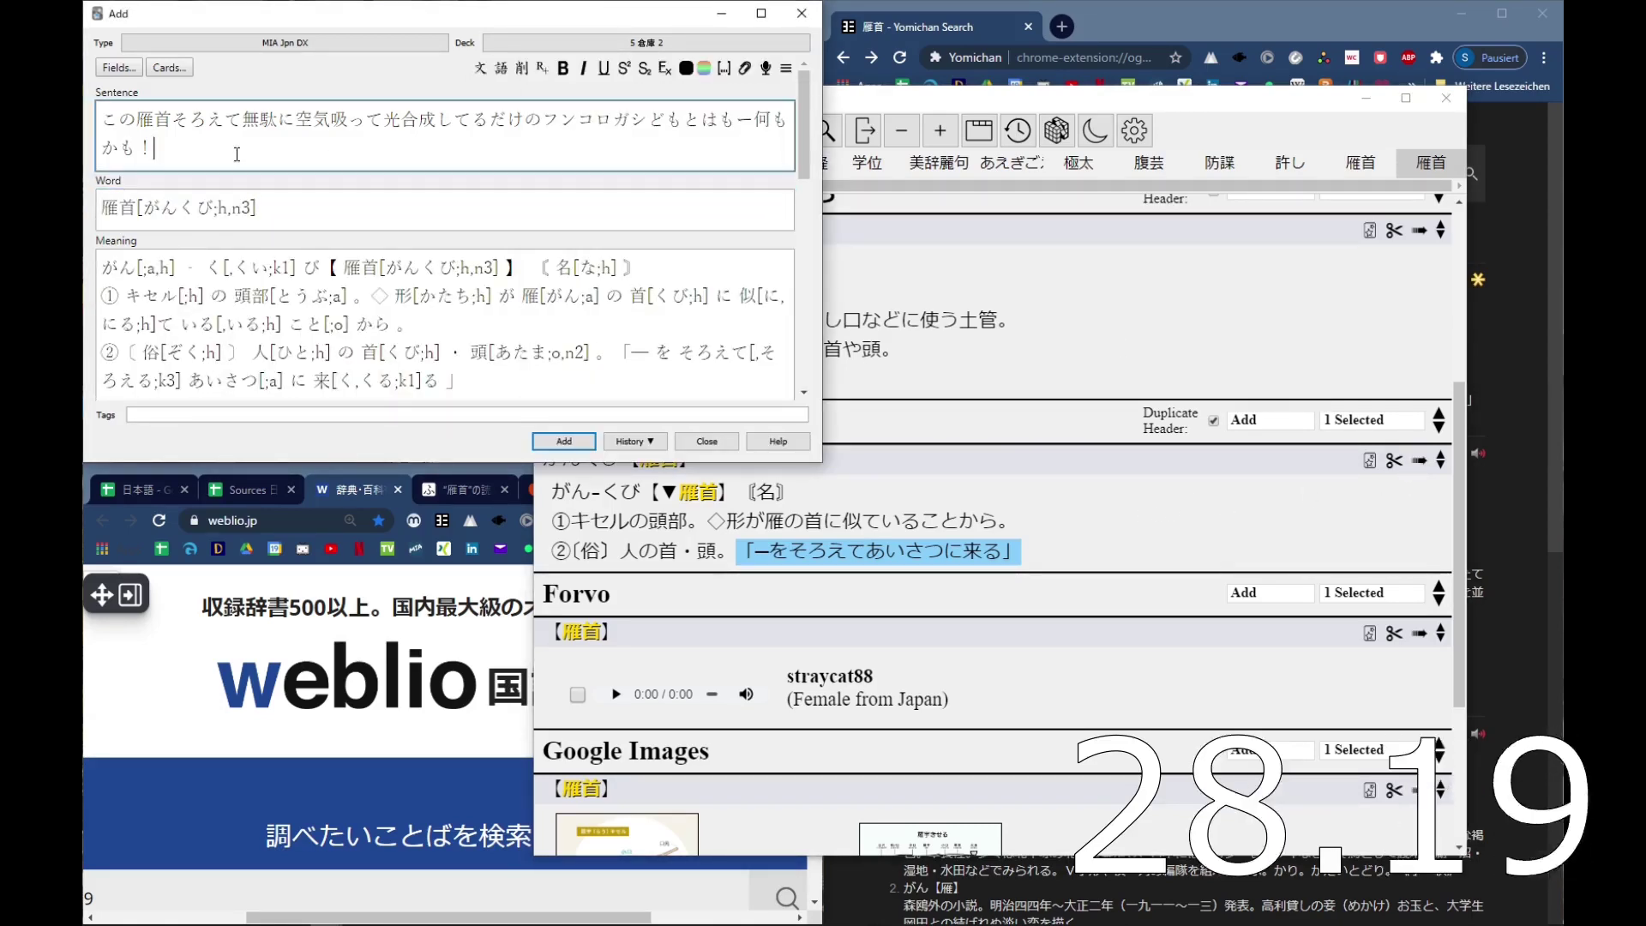
pyautogui.scroll(-3, 364, 223)
pyautogui.scroll(4, 364, 223)
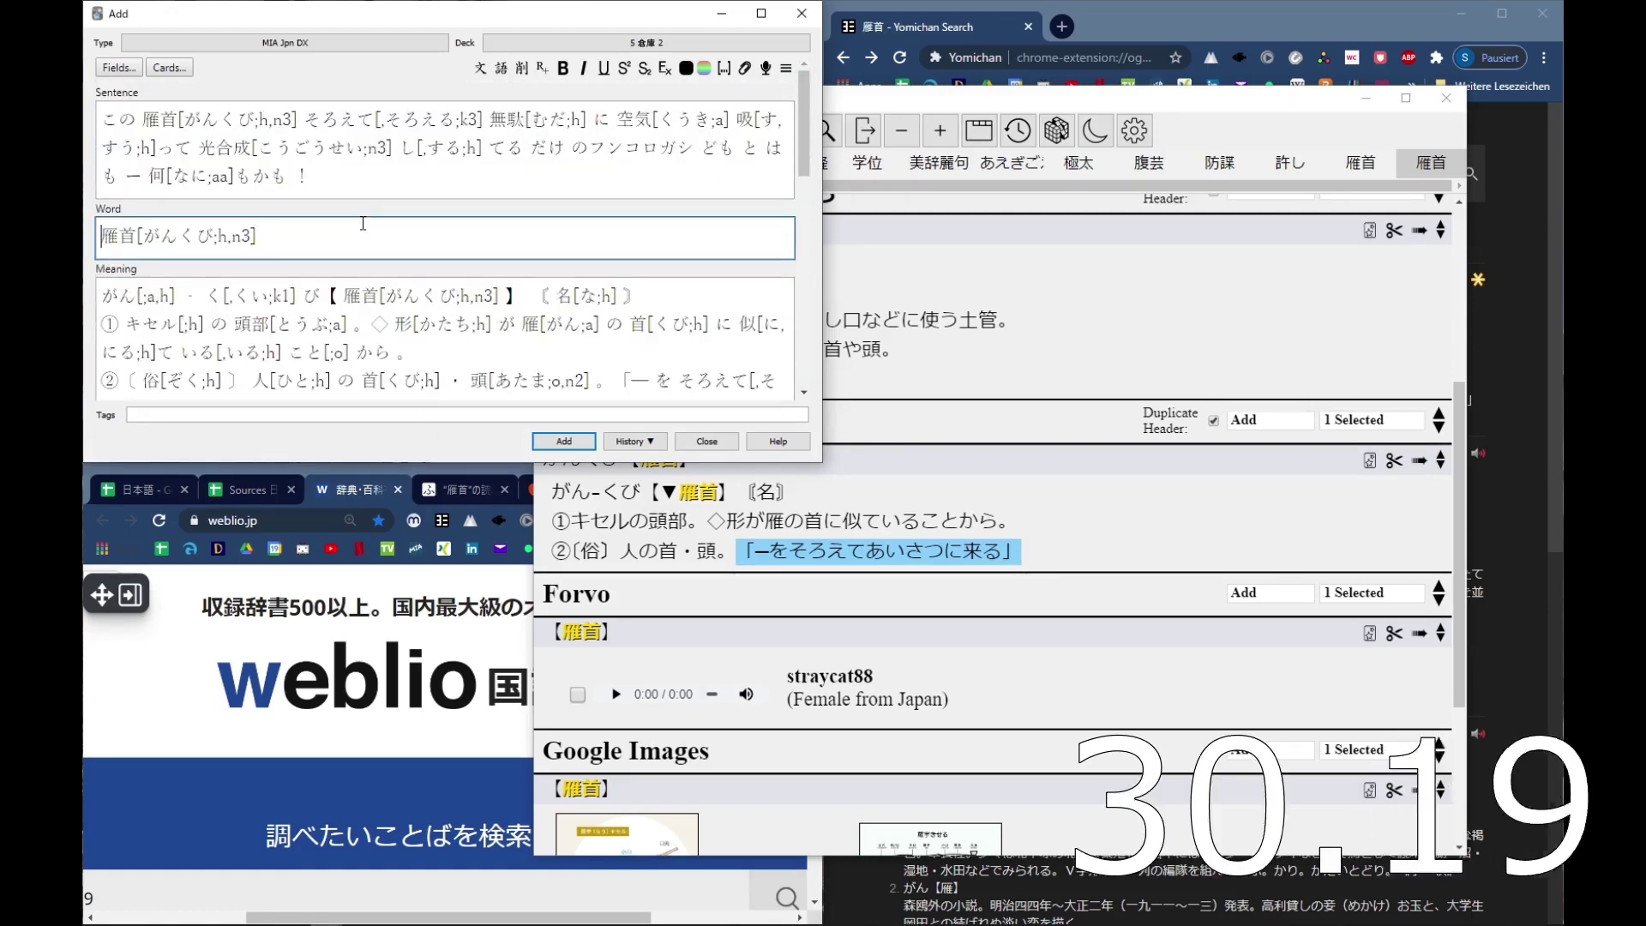
pyautogui.scroll(-4, 364, 225)
pyautogui.scroll(3, 364, 228)
pyautogui.scroll(-3, 364, 228)
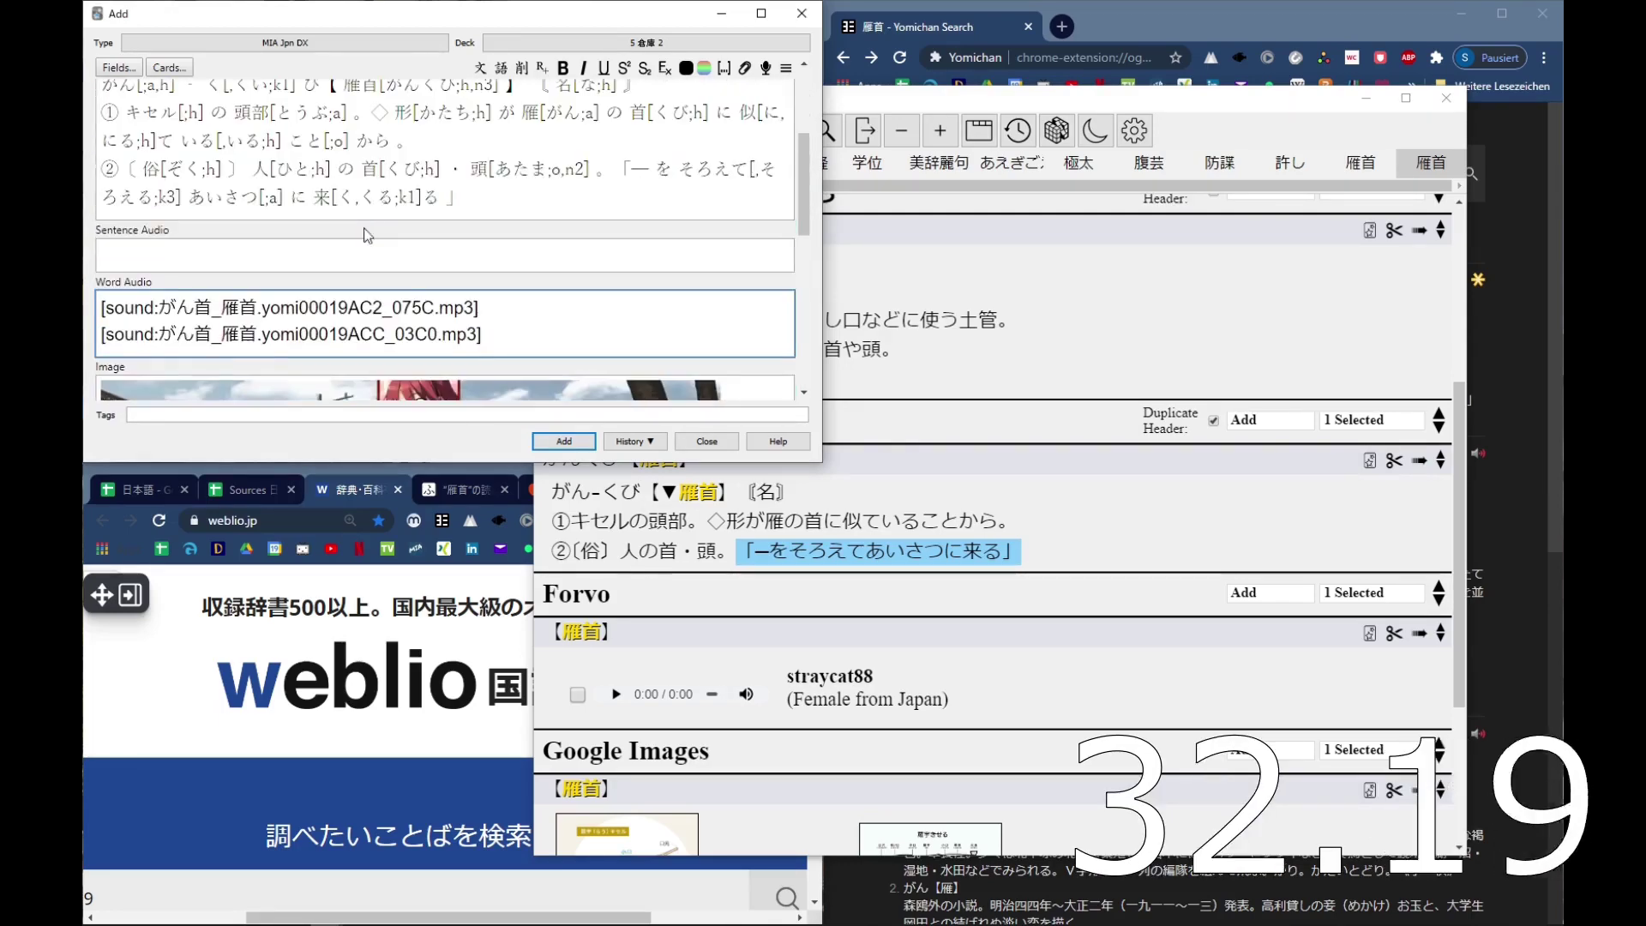
# Step: Add the completed 雁首 note to the Anki deck
pyautogui.click(564, 441)
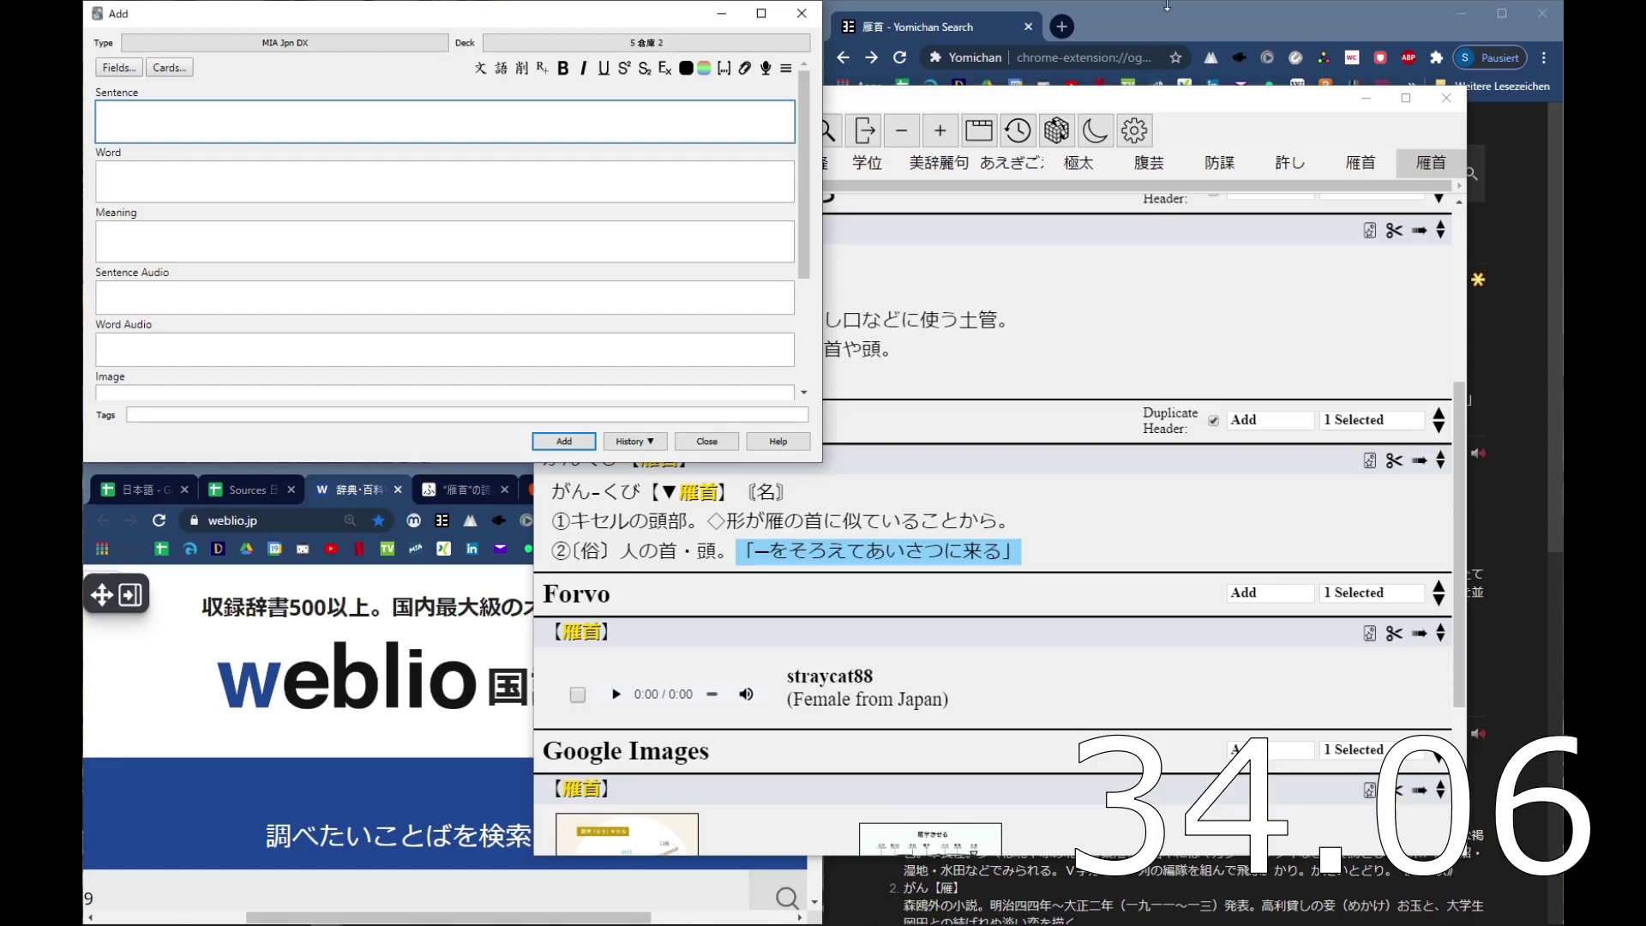
# Step: Switch to the desktop and launch ITHVNR from the ITHVNR-3.4524.1-win32 folder
pyautogui.hotkey('alt', 'Tab')
pyautogui.click(377, 490)
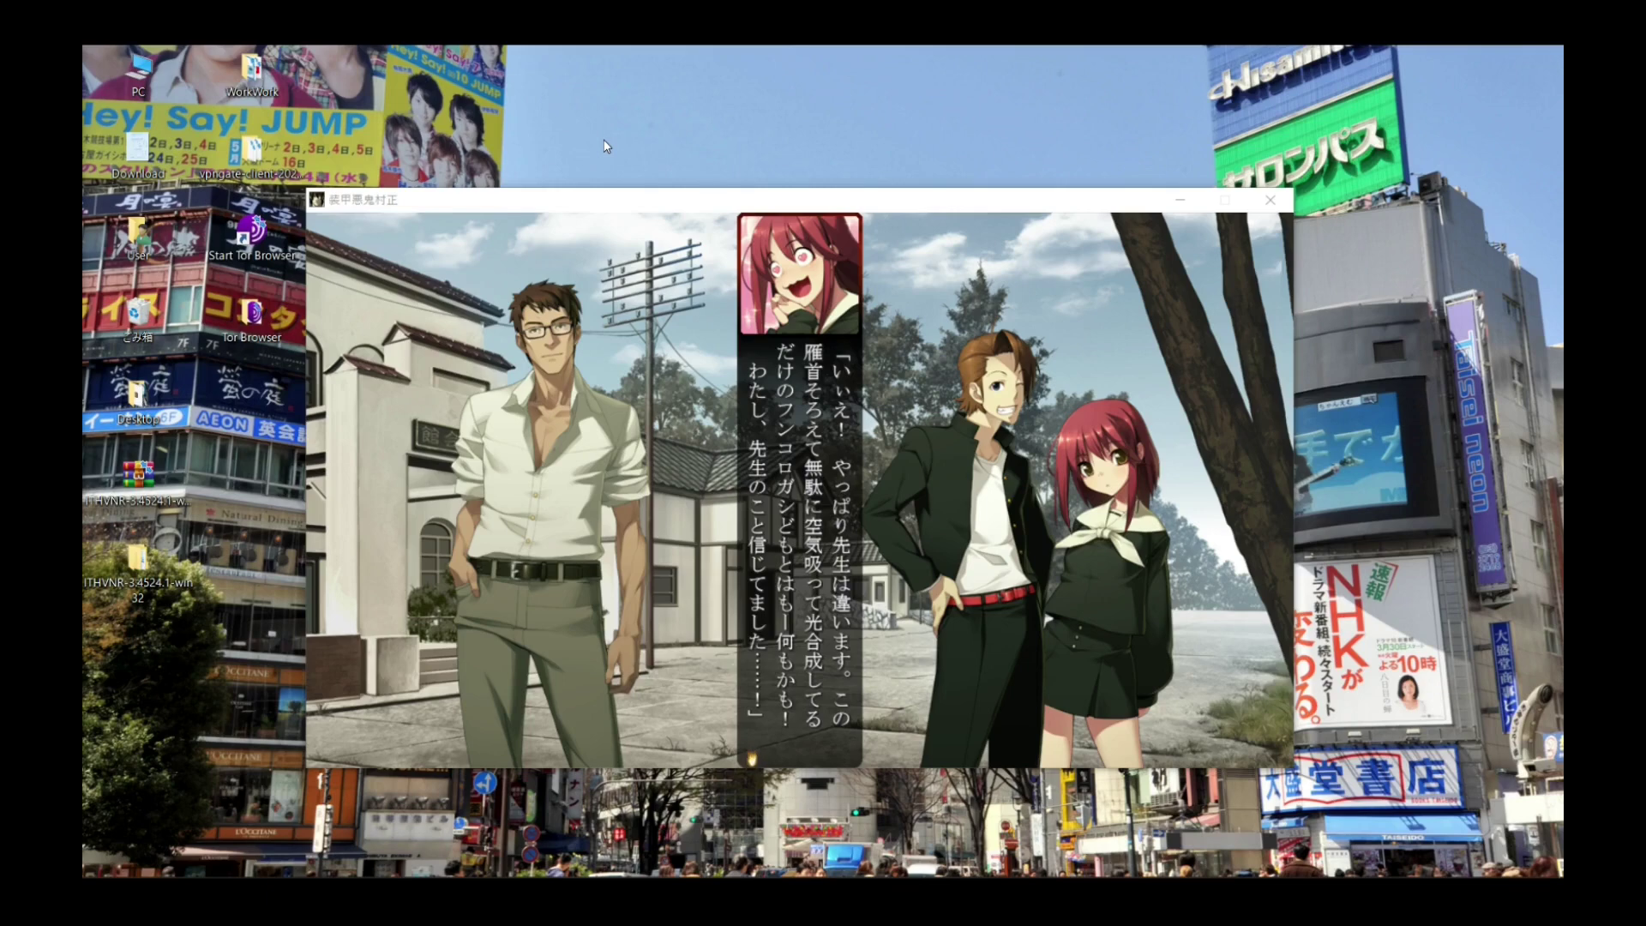
pyautogui.click(138, 480)
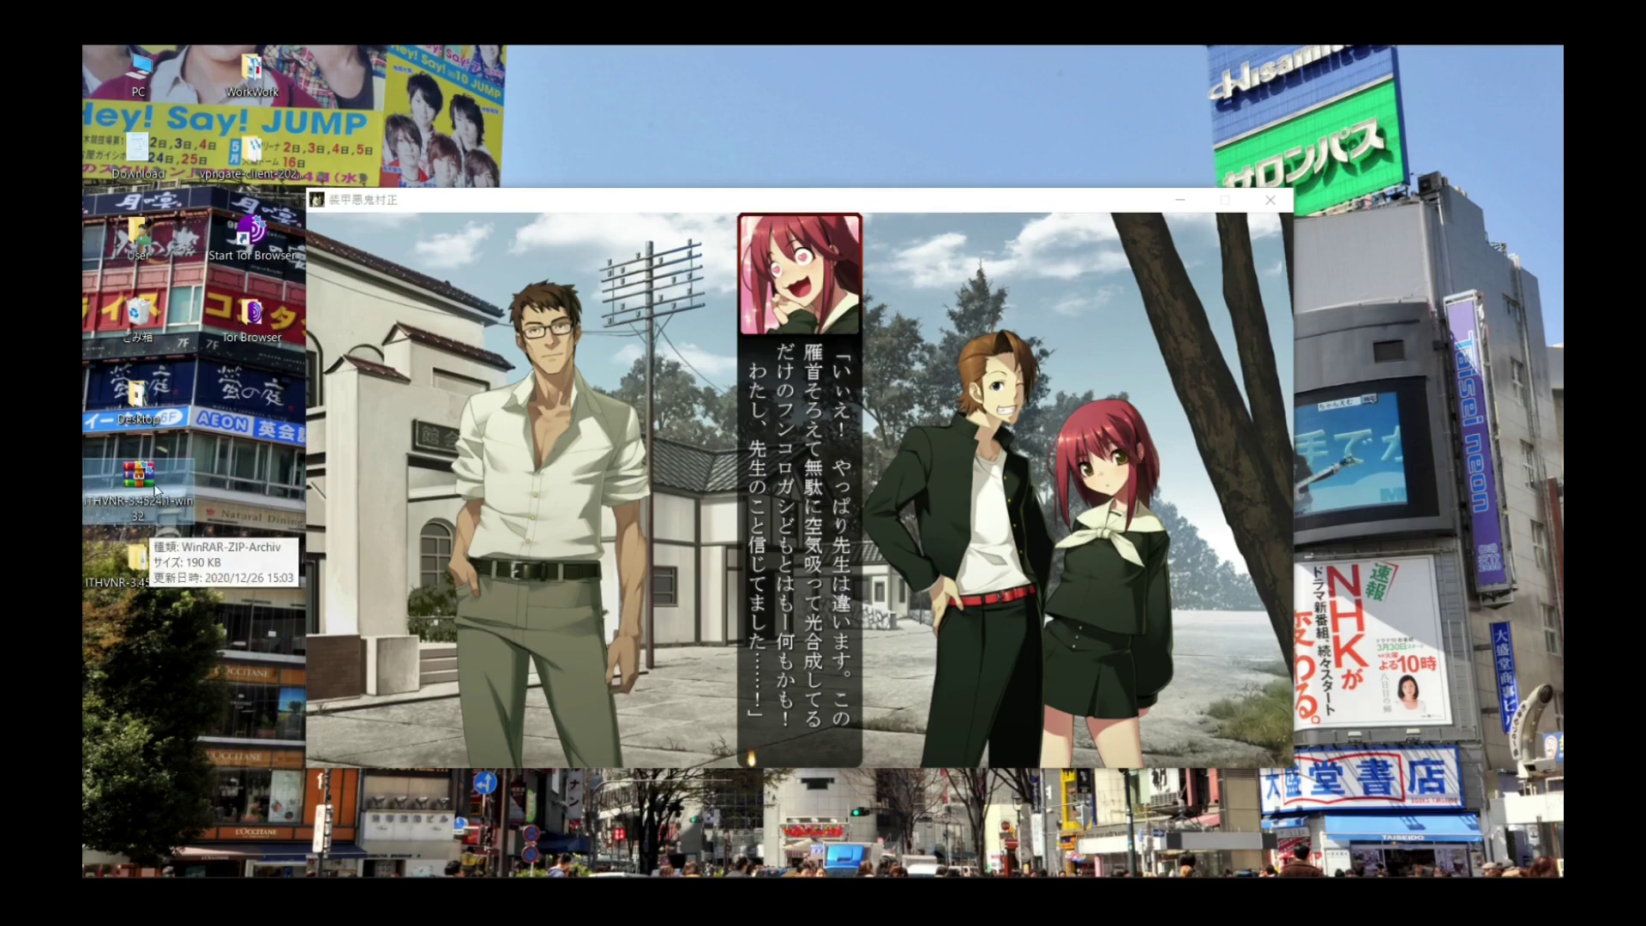
pyautogui.click(137, 561)
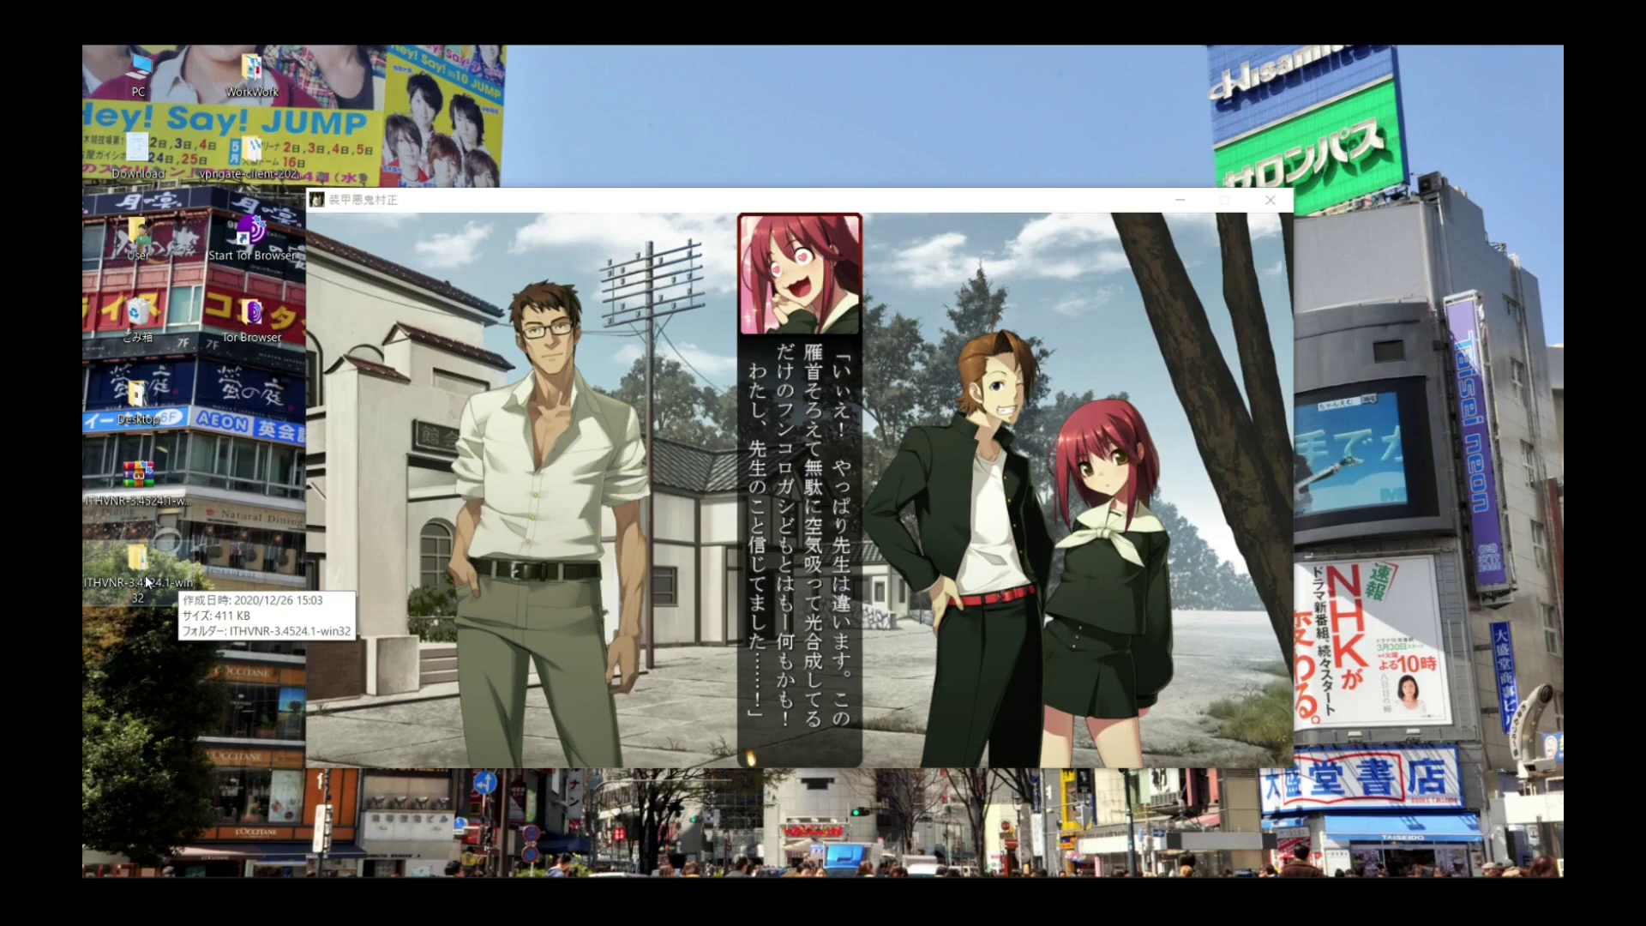
pyautogui.click(148, 504)
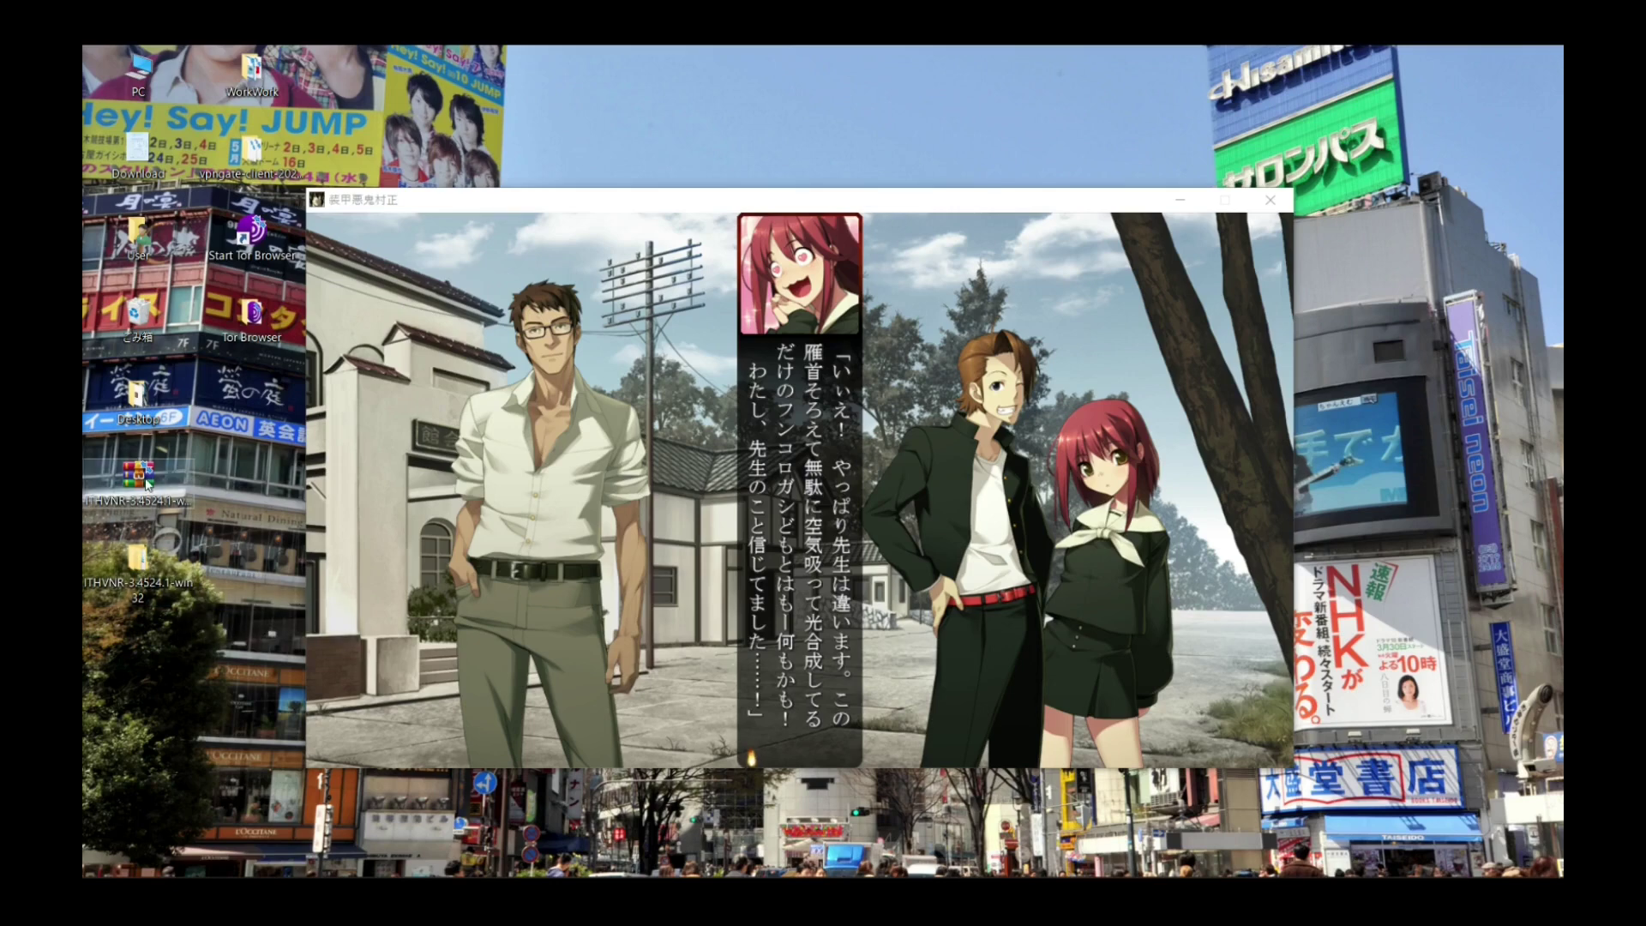
pyautogui.doubleClick(137, 562)
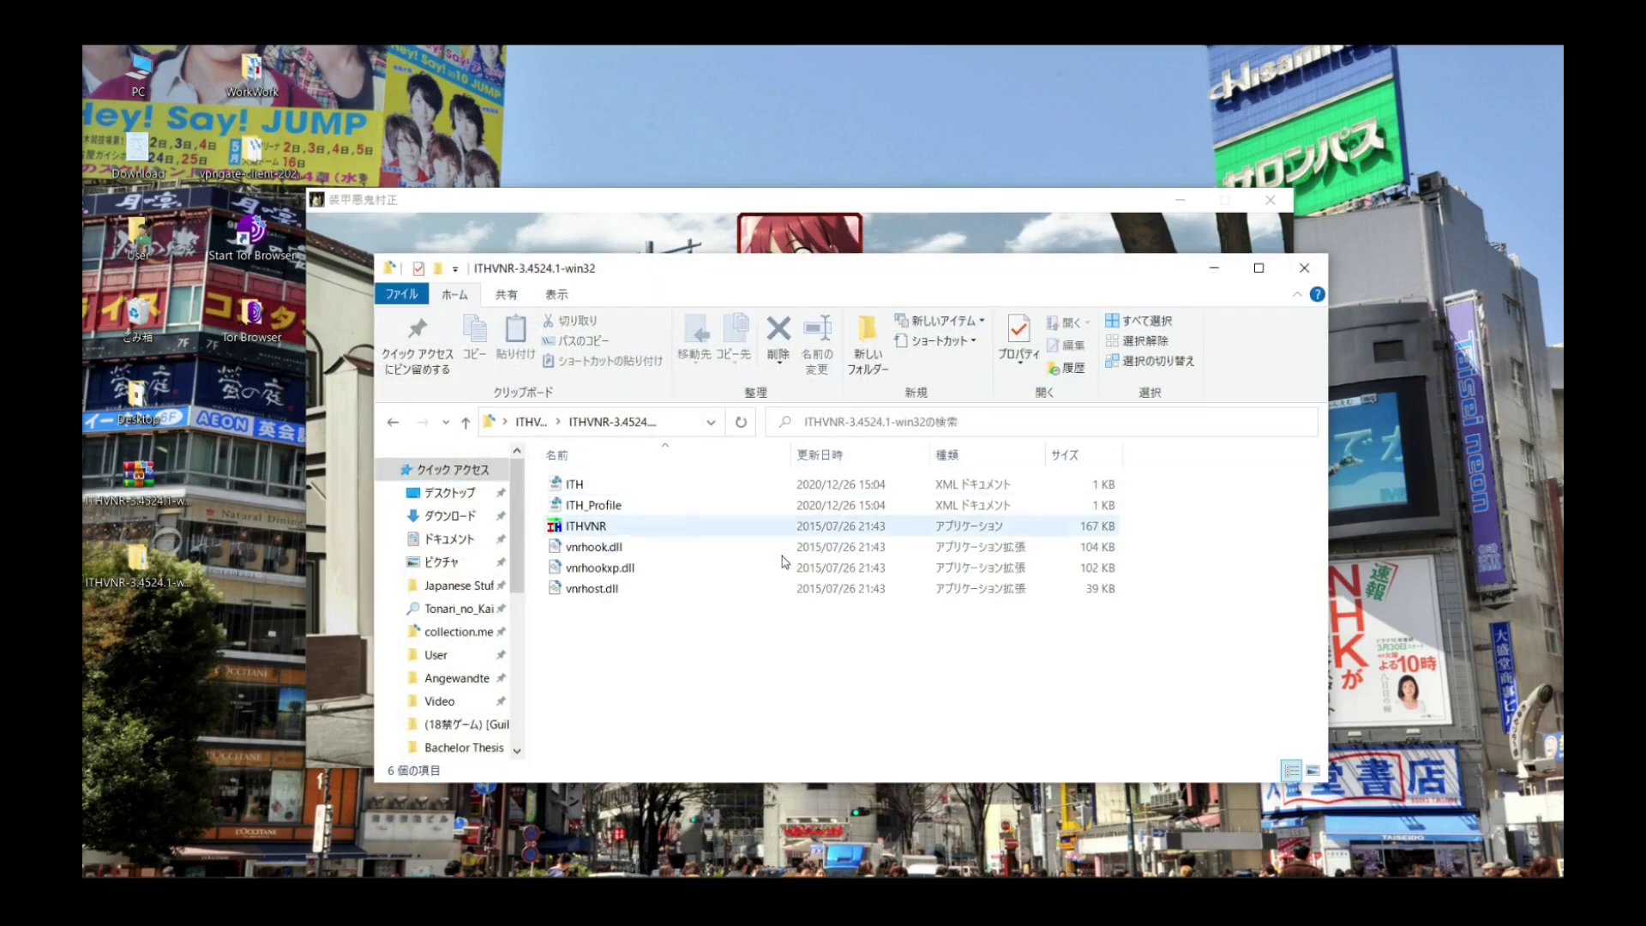
pyautogui.doubleClick(639, 530)
pyautogui.moveTo(733, 230)
pyautogui.mouseDown()
pyautogui.moveTo(732, 209)
pyautogui.moveTo(751, 205)
pyautogui.mouseUp()
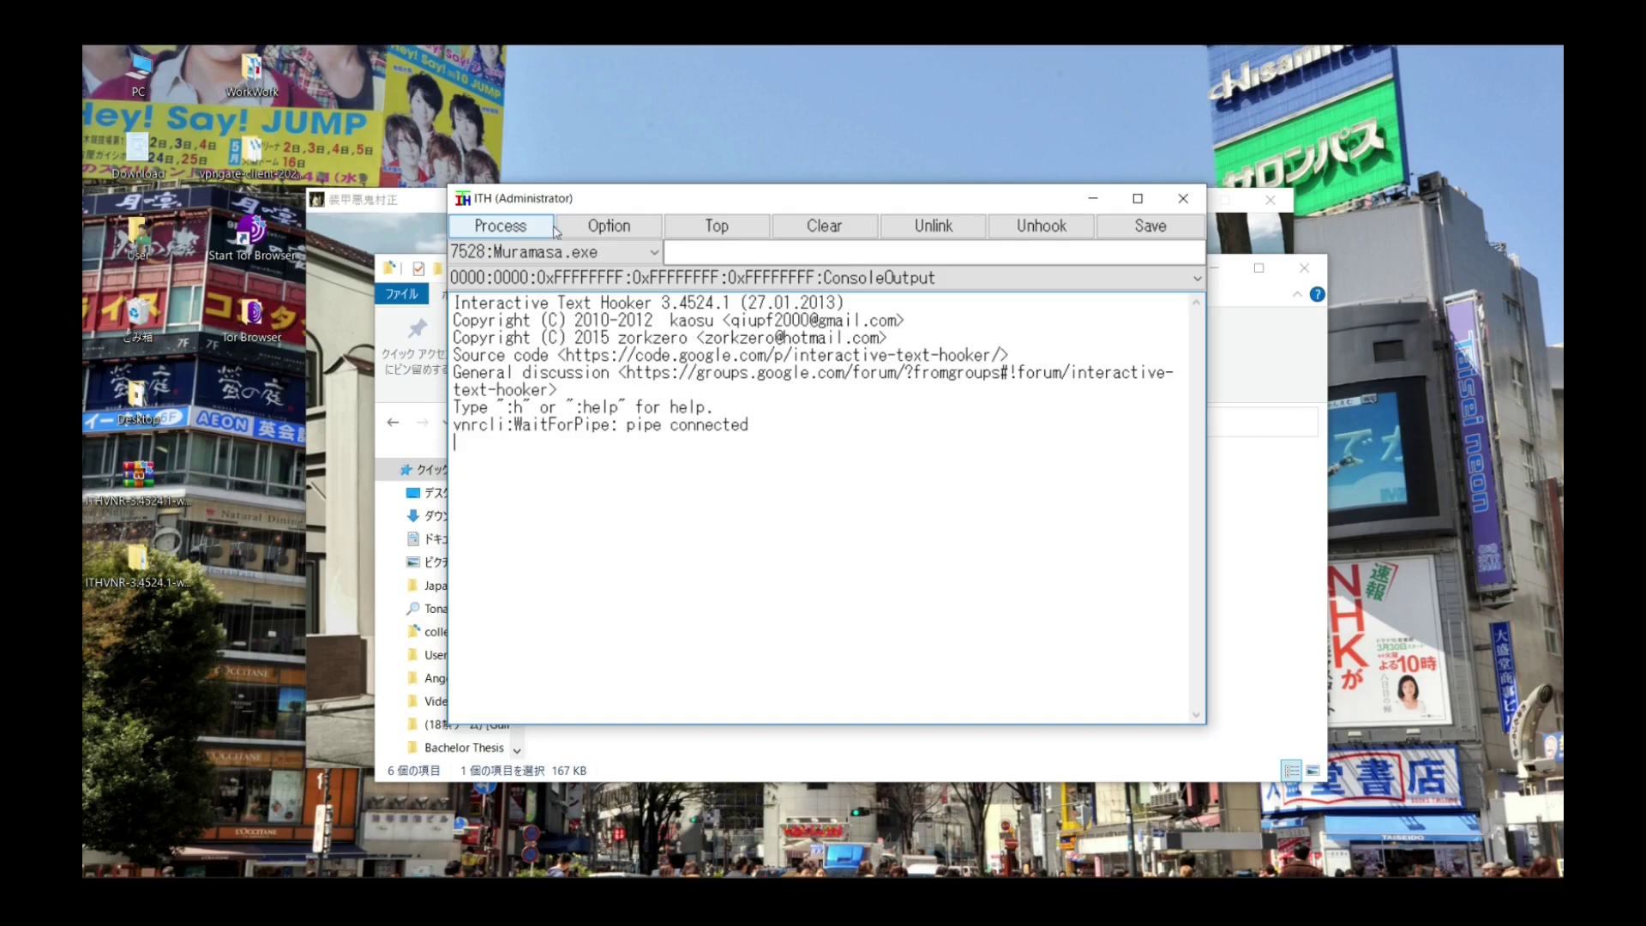
# Step: Look over the text hooker's option settings and close them without changes
pyautogui.click(604, 228)
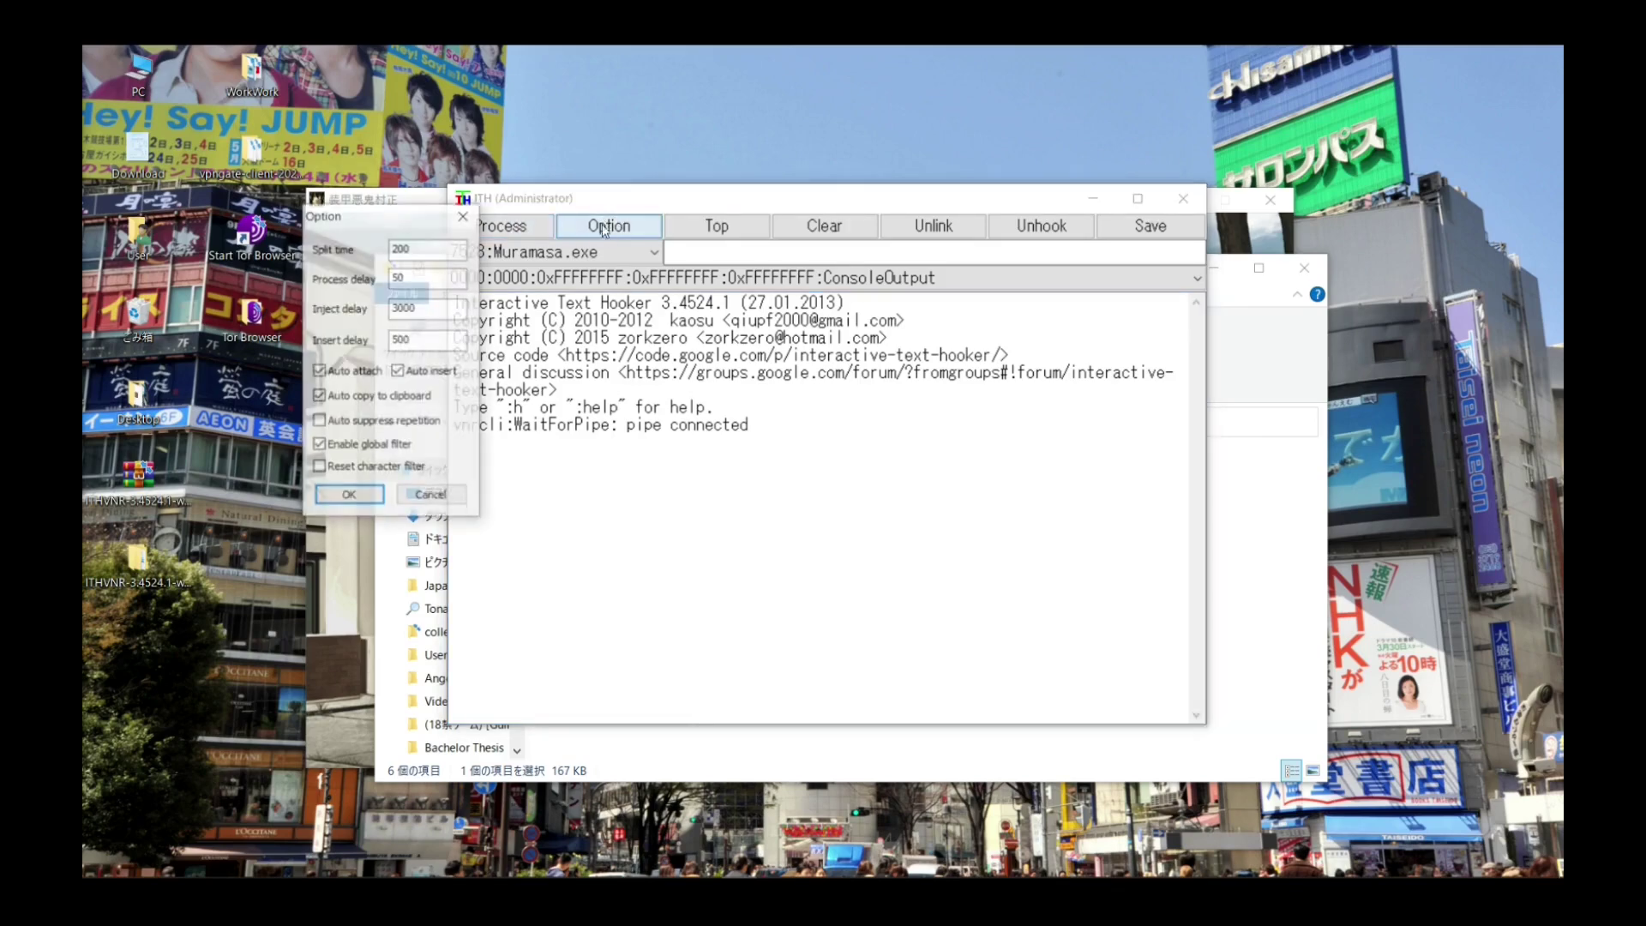
pyautogui.click(475, 224)
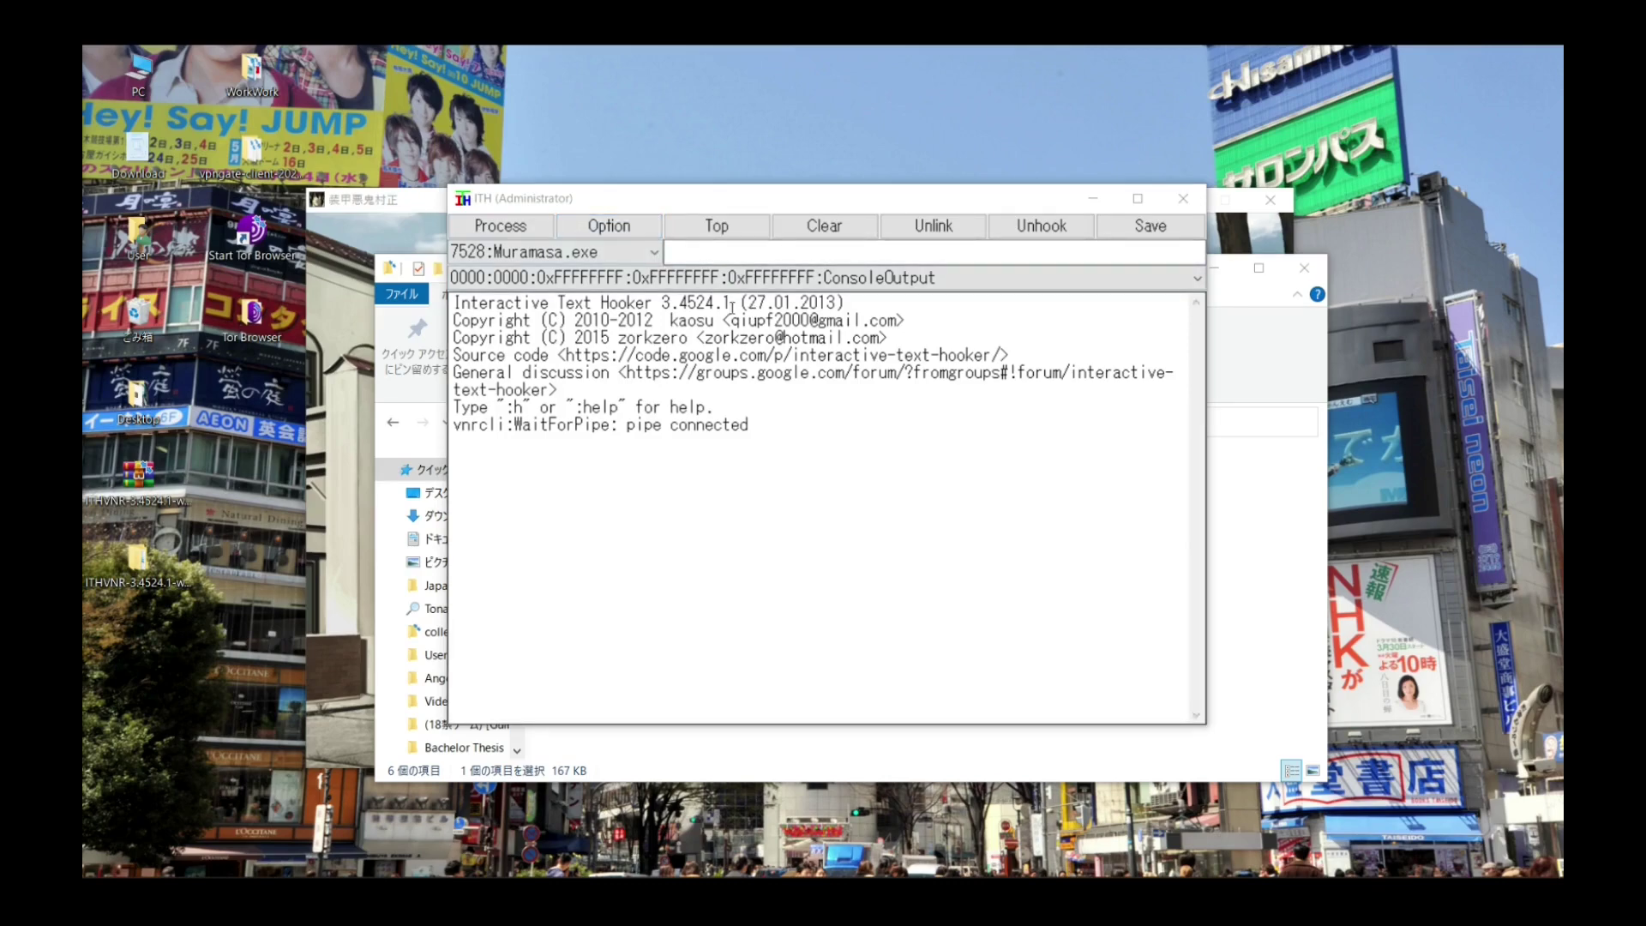
# Step: Find Muramasa.exe among the running processes and detach ITH from it
pyautogui.click(499, 226)
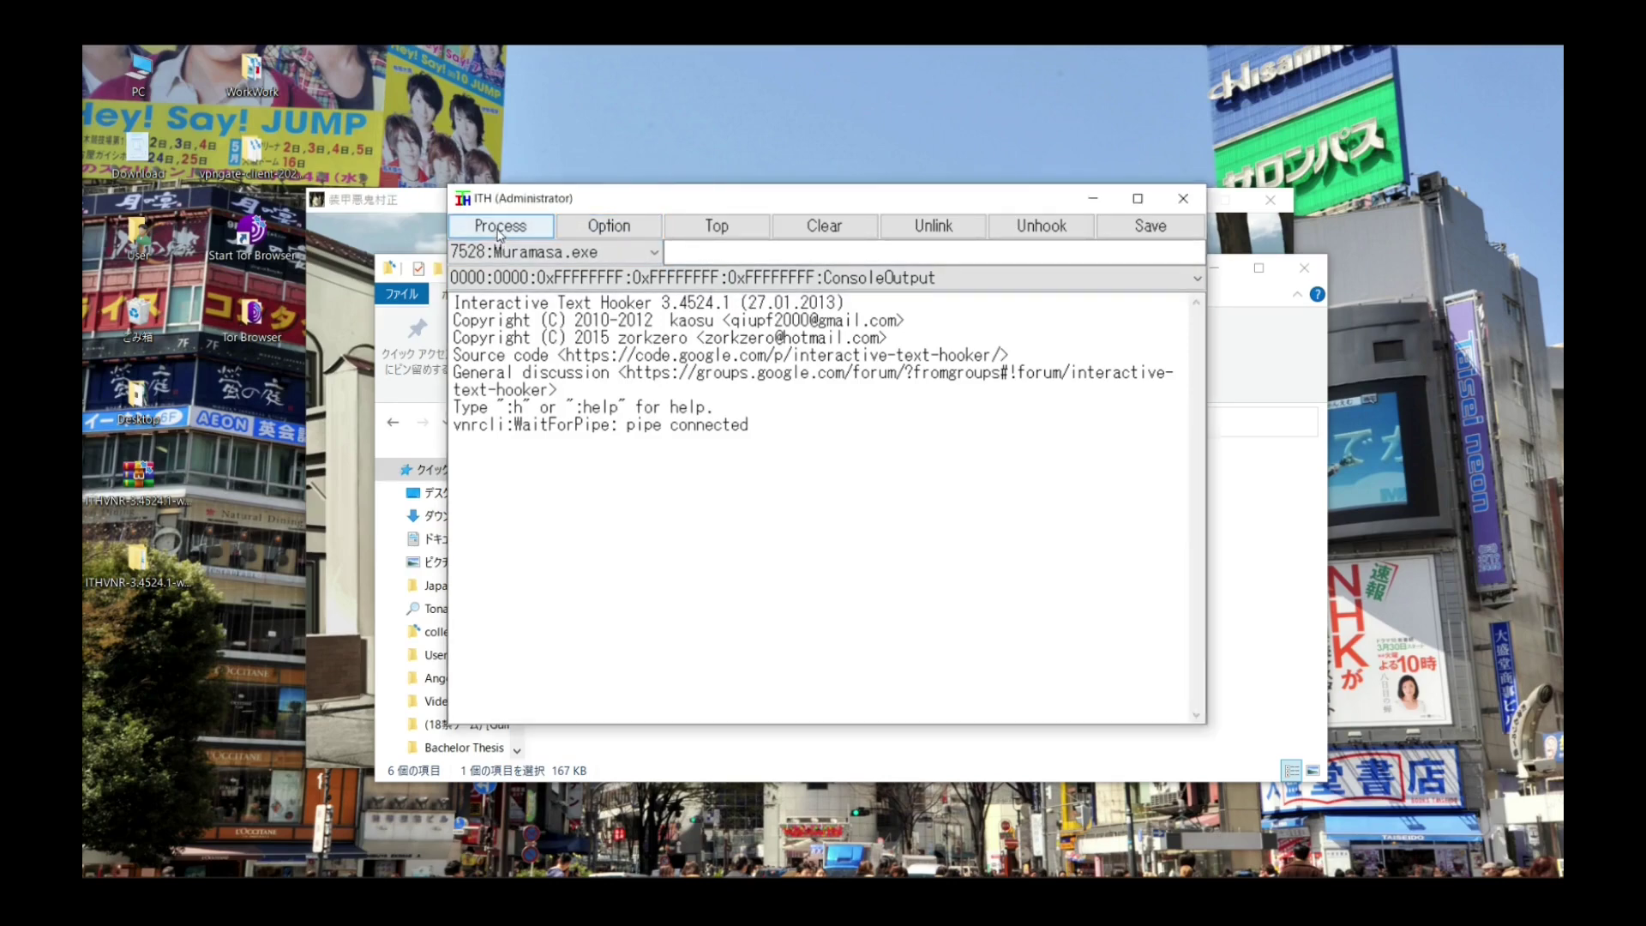
pyautogui.moveTo(544, 227); pyautogui.dragTo(742, 304)
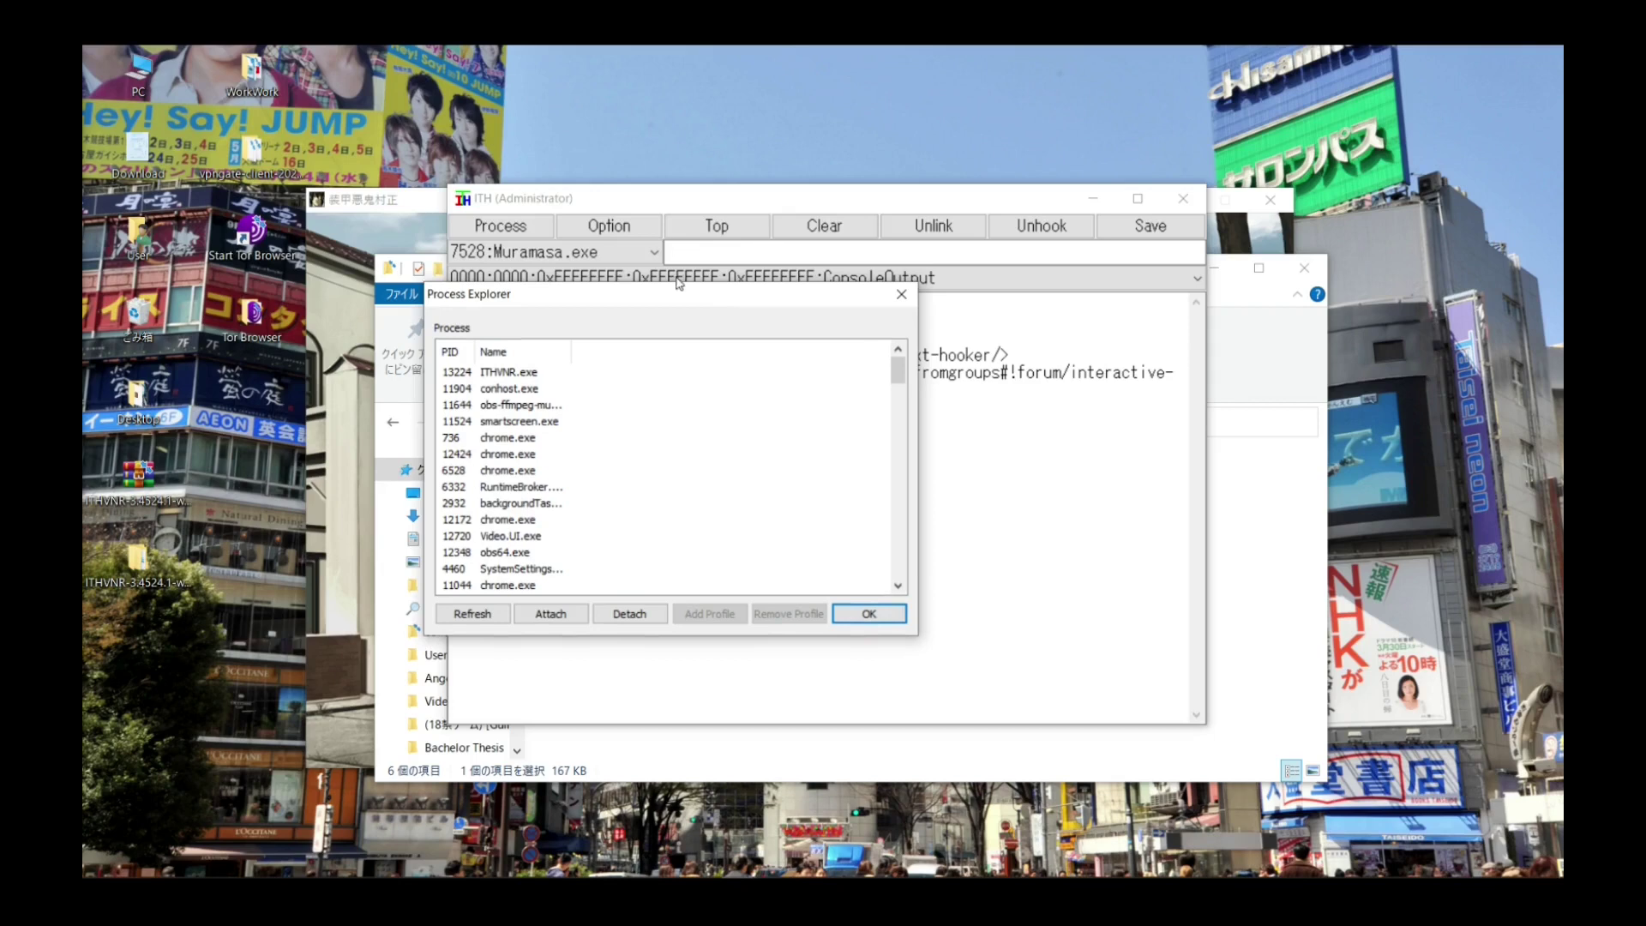
pyautogui.moveTo(562, 306); pyautogui.dragTo(514, 184)
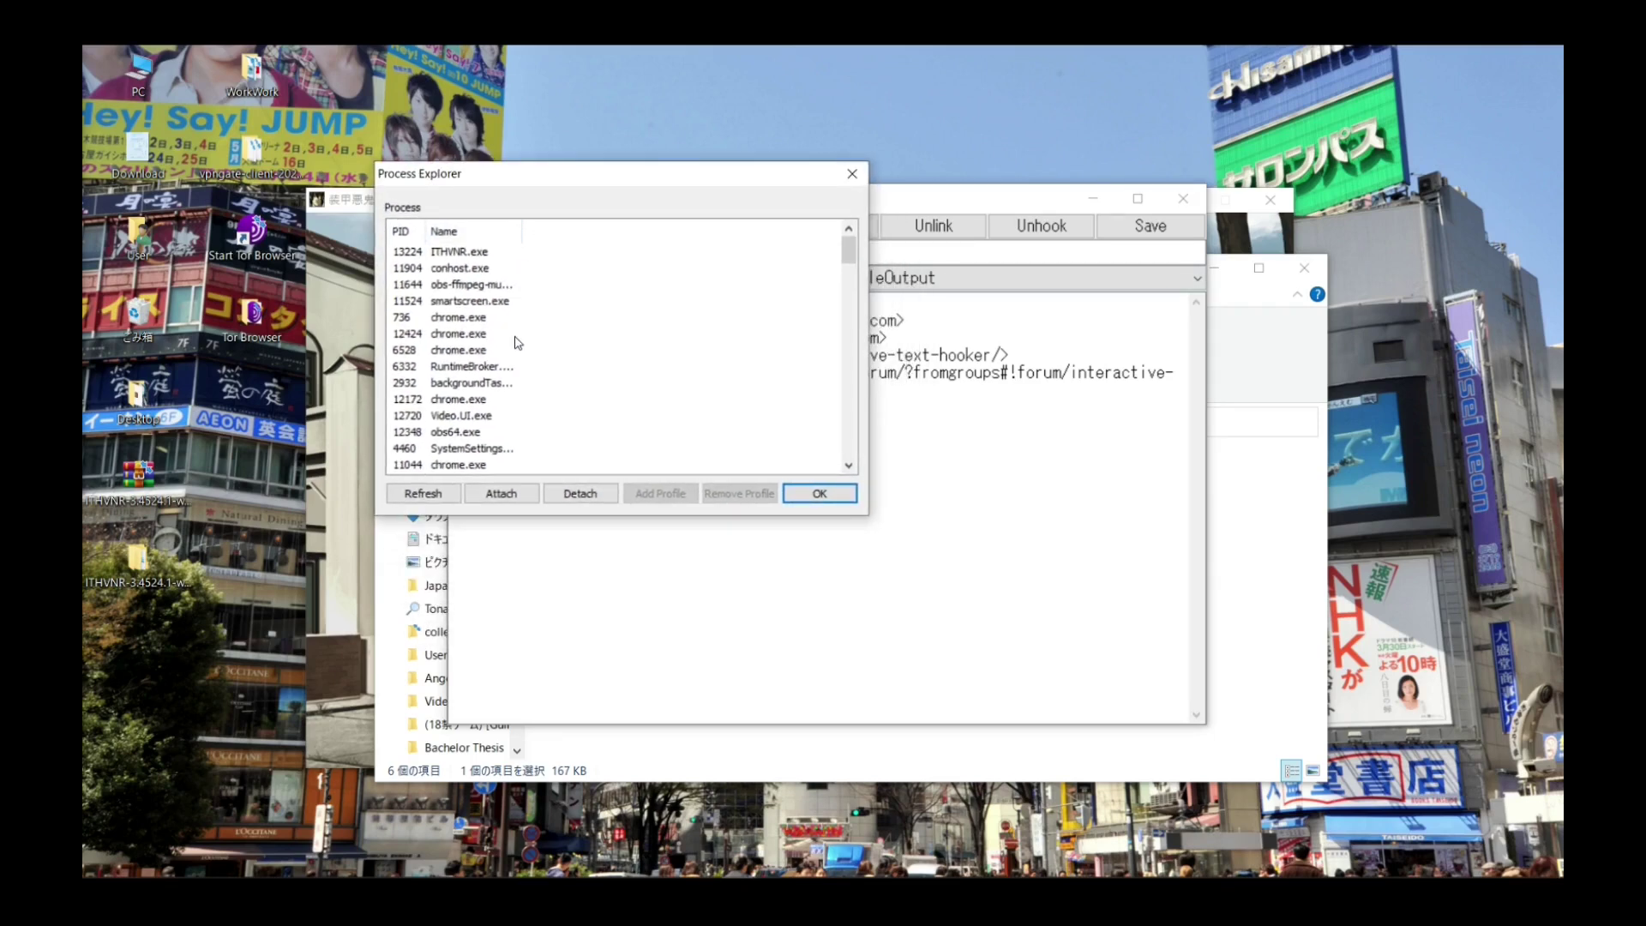
pyautogui.scroll(-10, 518, 343)
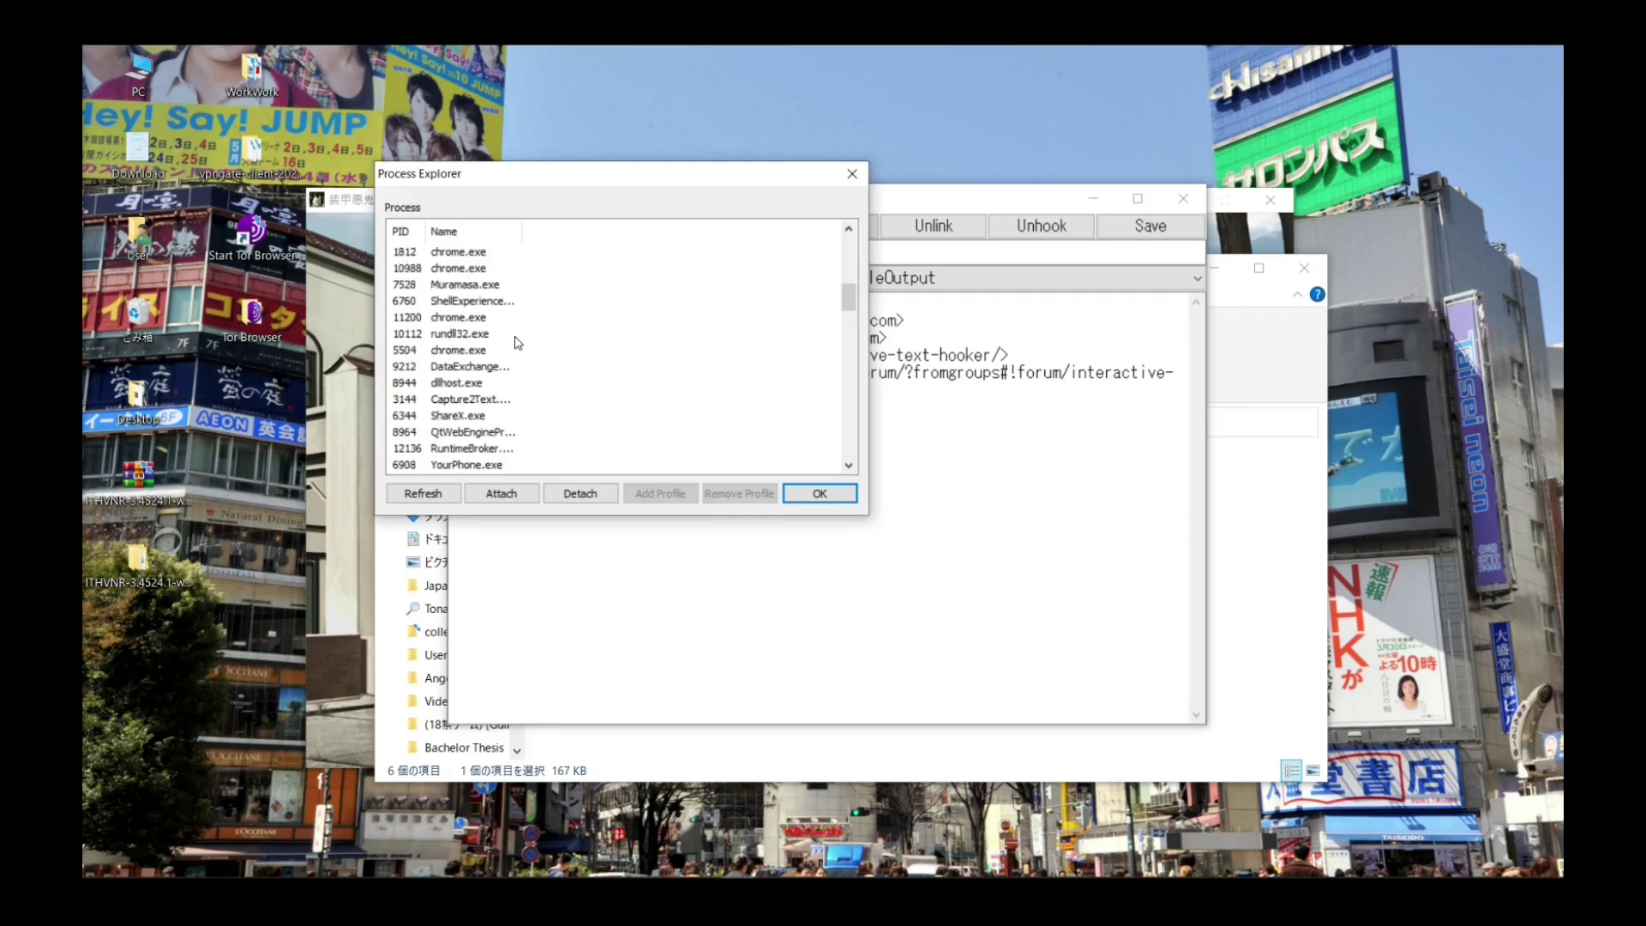
pyautogui.click(465, 284)
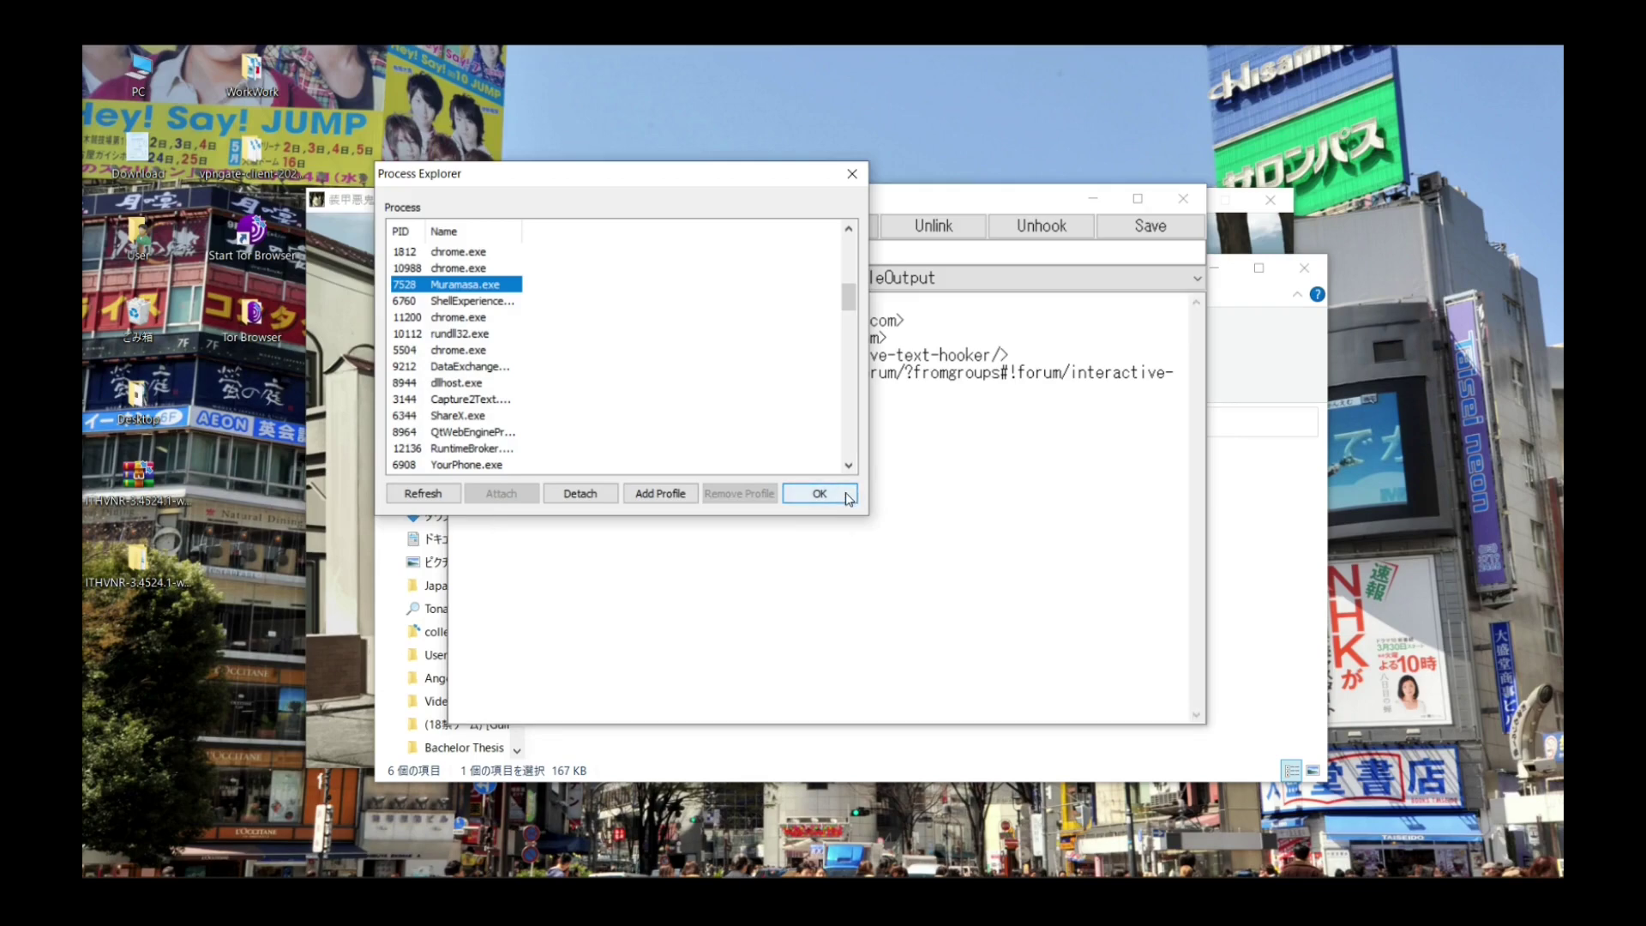
pyautogui.click(594, 495)
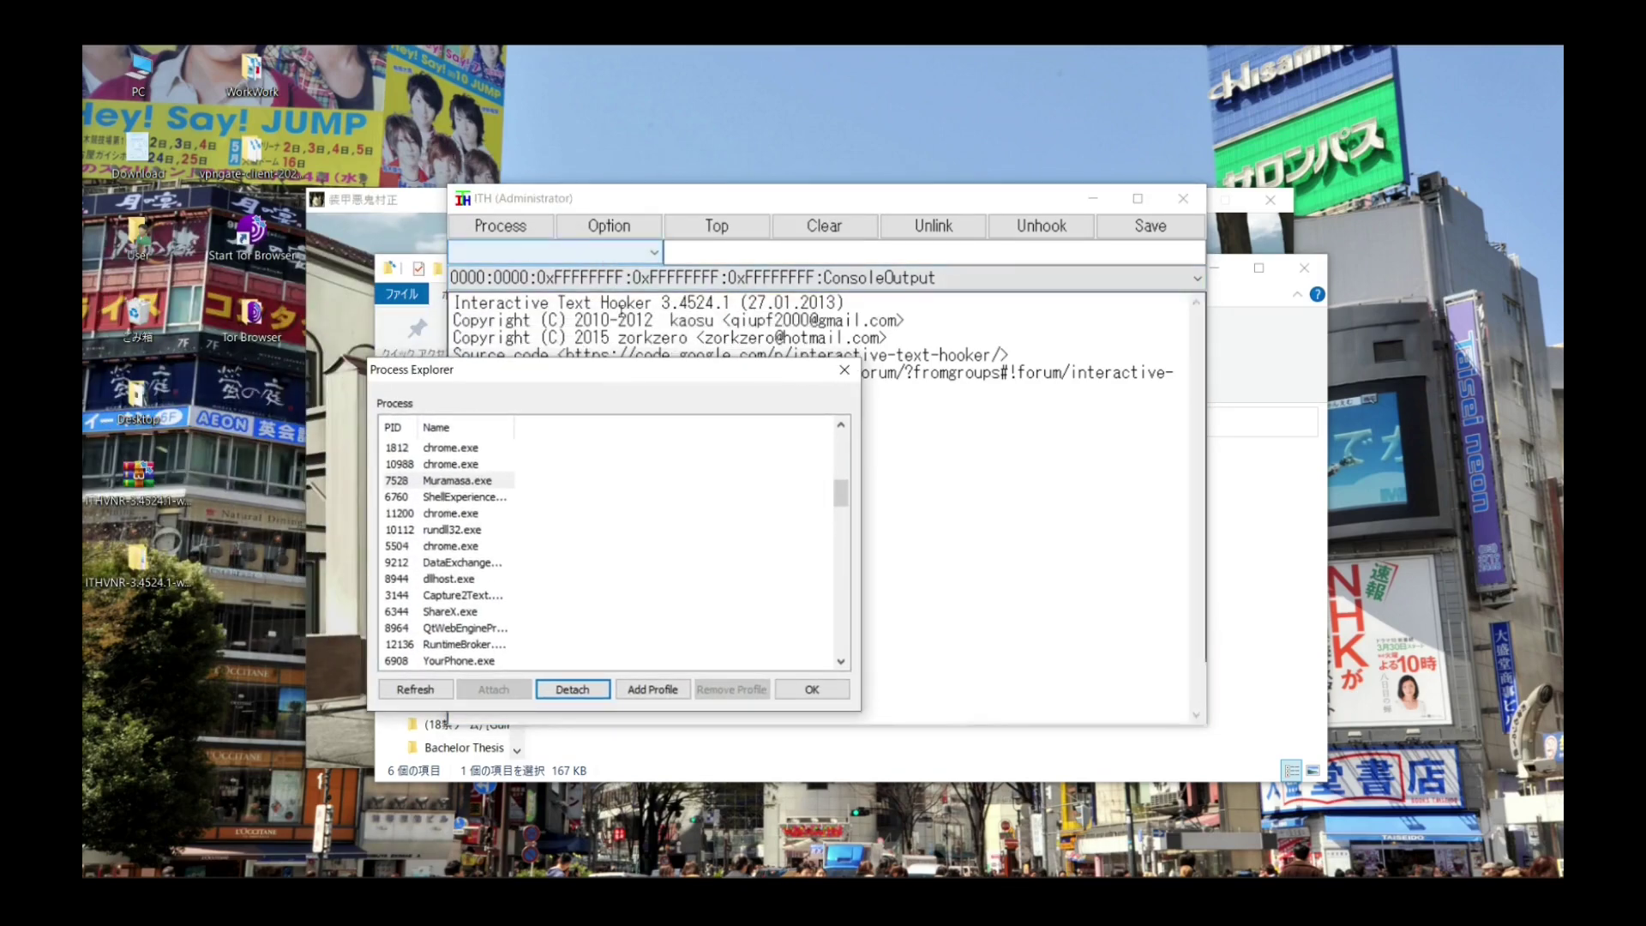
pyautogui.click(713, 214)
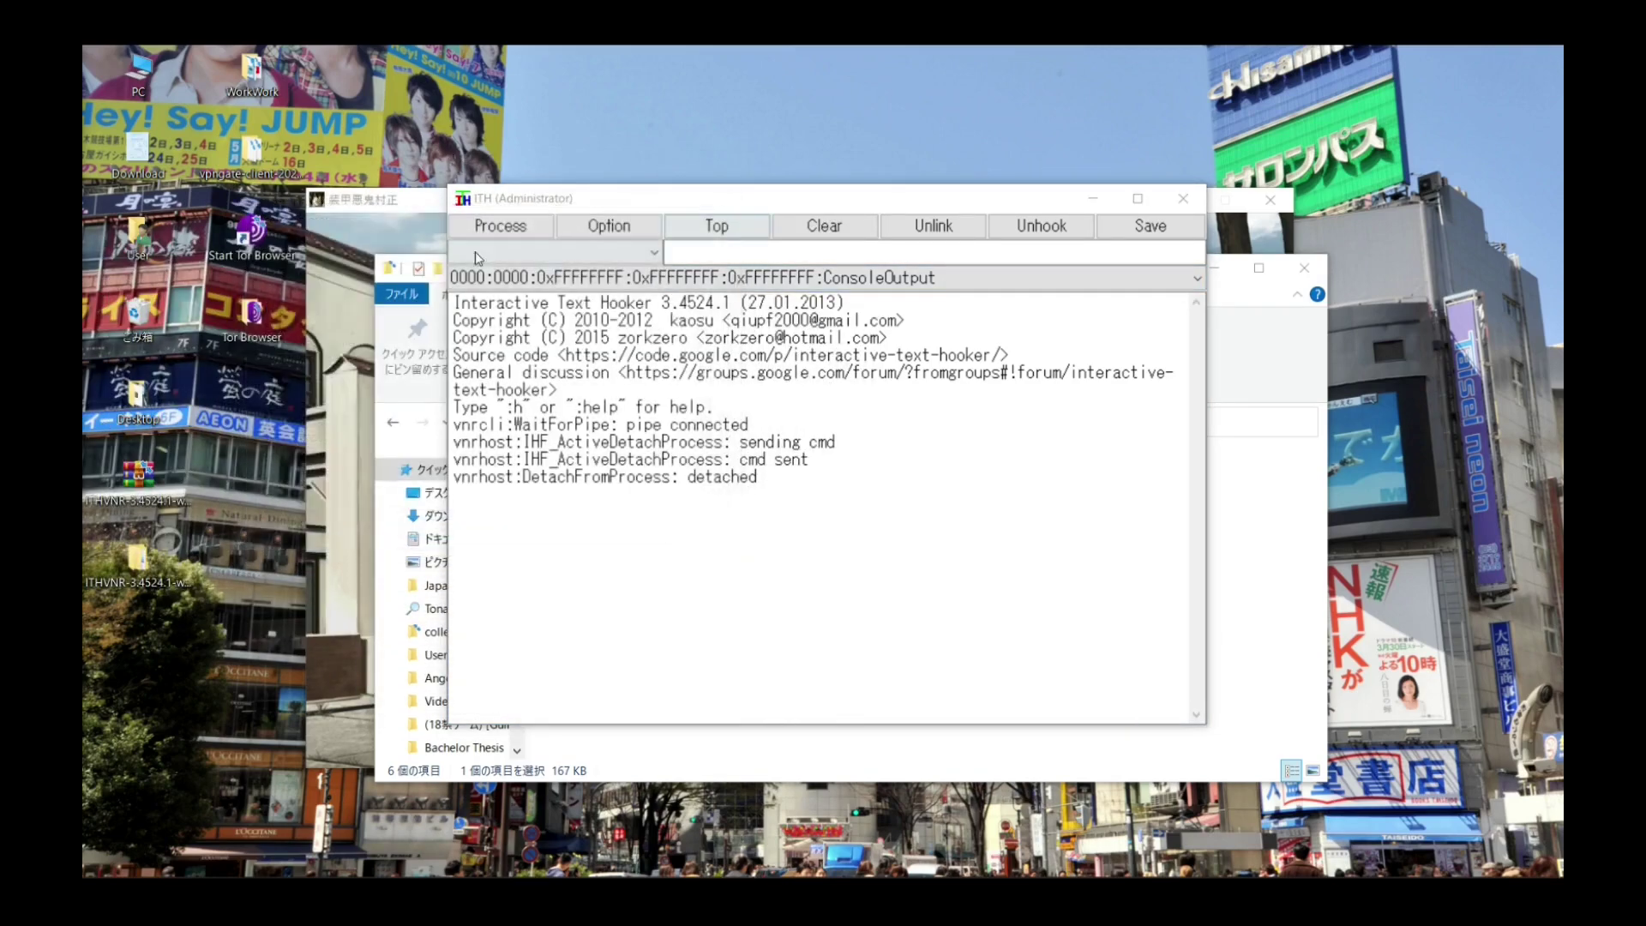
# Step: Attach ITH to the Muramasa.exe process and close the process list
pyautogui.click(500, 224)
pyautogui.scroll(-5, 358, 352)
pyautogui.click(315, 393)
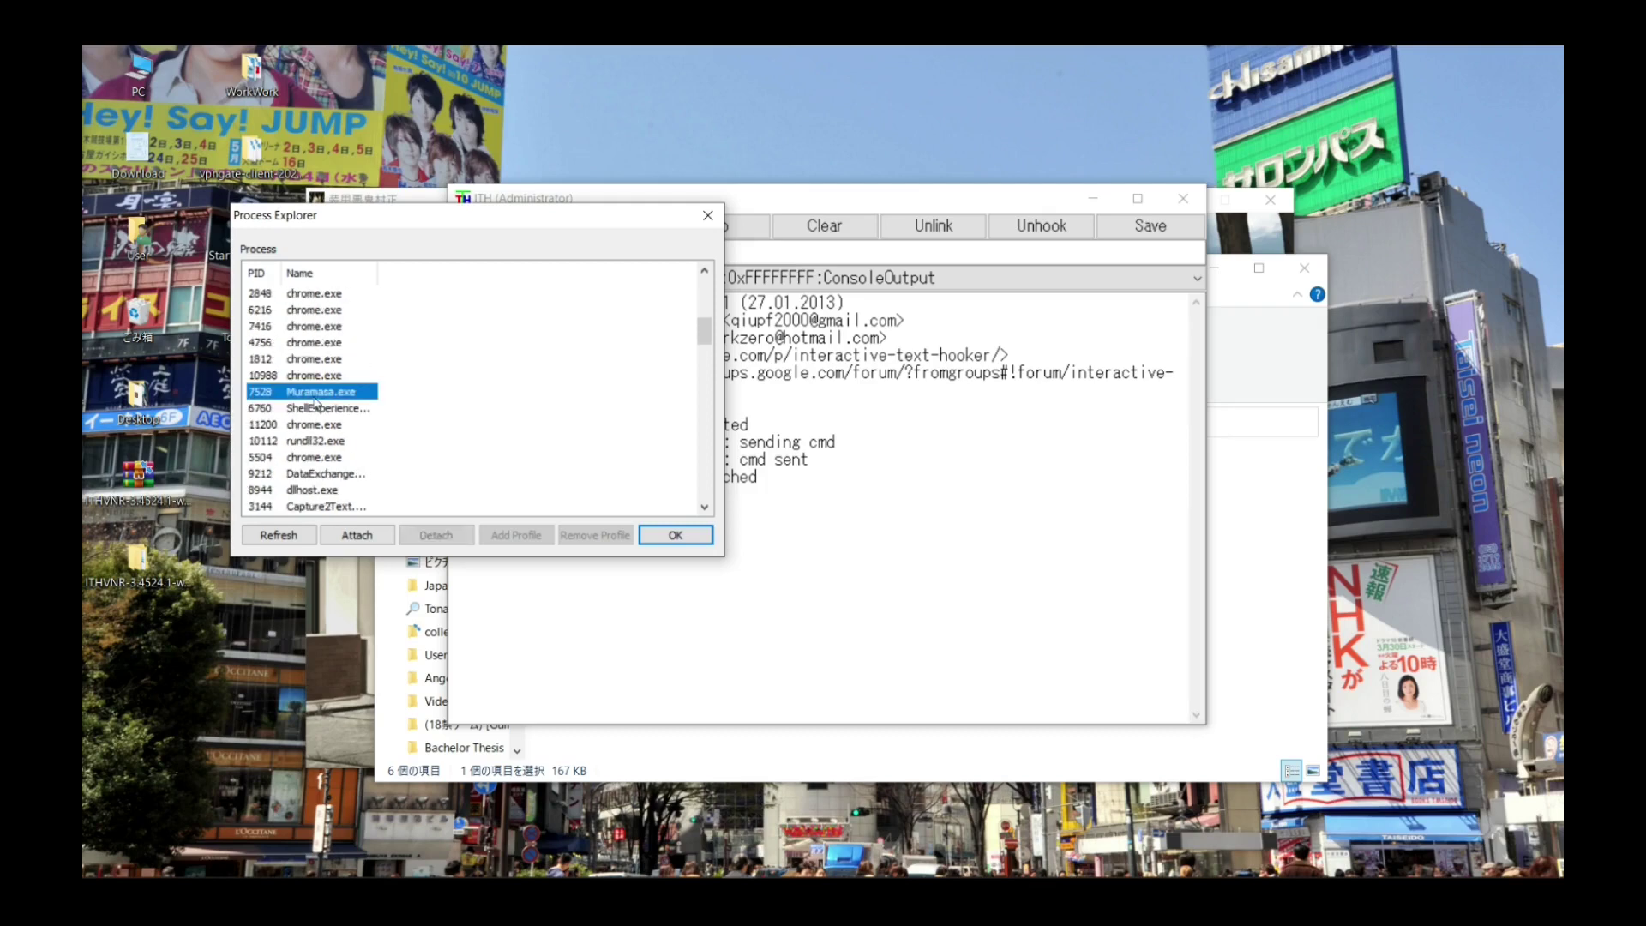
pyautogui.click(357, 535)
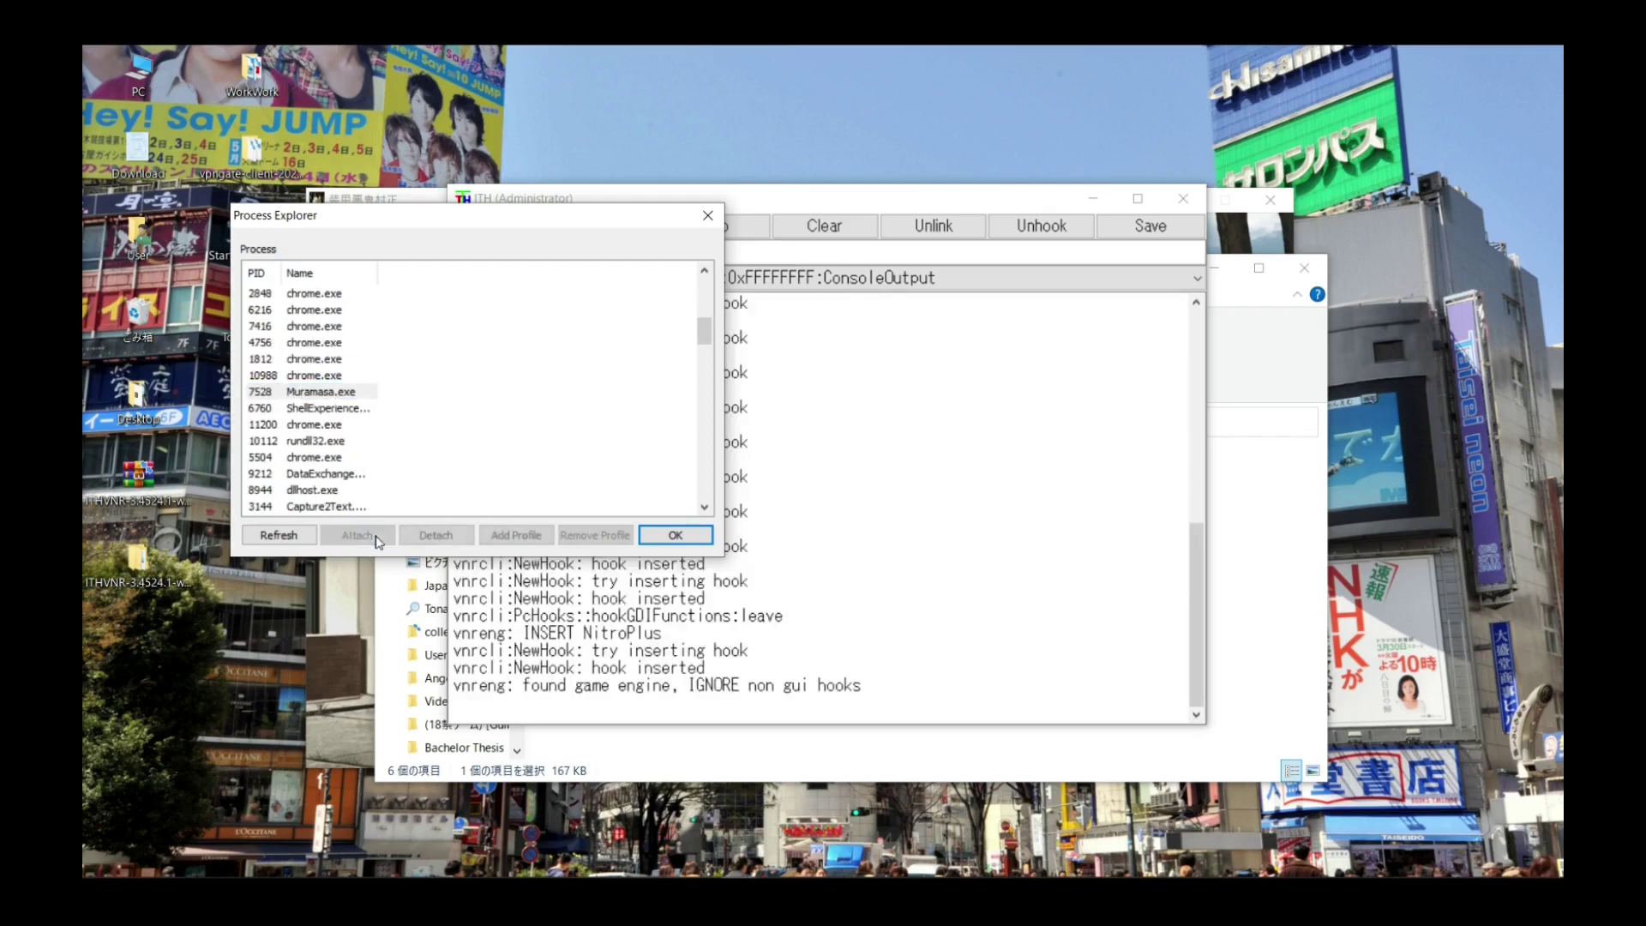
pyautogui.click(676, 535)
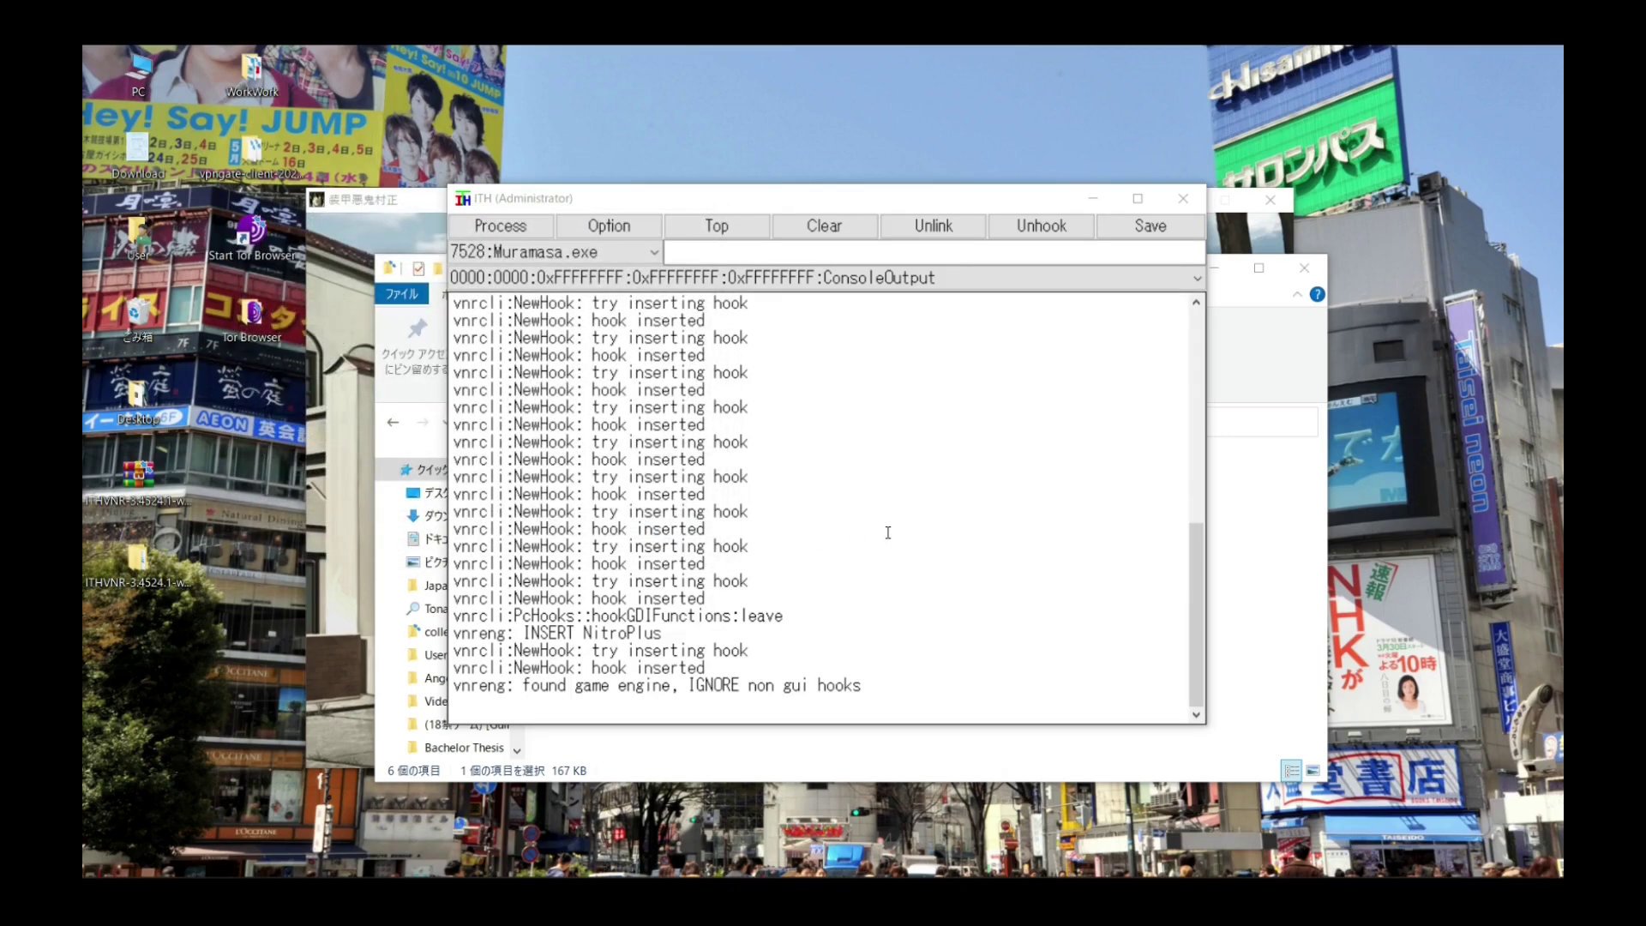
# Step: Move the ITH window out of the game's way and keep ConsoleOutput selected as the text thread
pyautogui.moveTo(717, 207); pyautogui.dragTo(908, 228)
pyautogui.moveTo(1014, 227); pyautogui.dragTo(1170, 355)
pyautogui.moveTo(796, 335); pyautogui.dragTo(954, 498)
pyautogui.click(1119, 590)
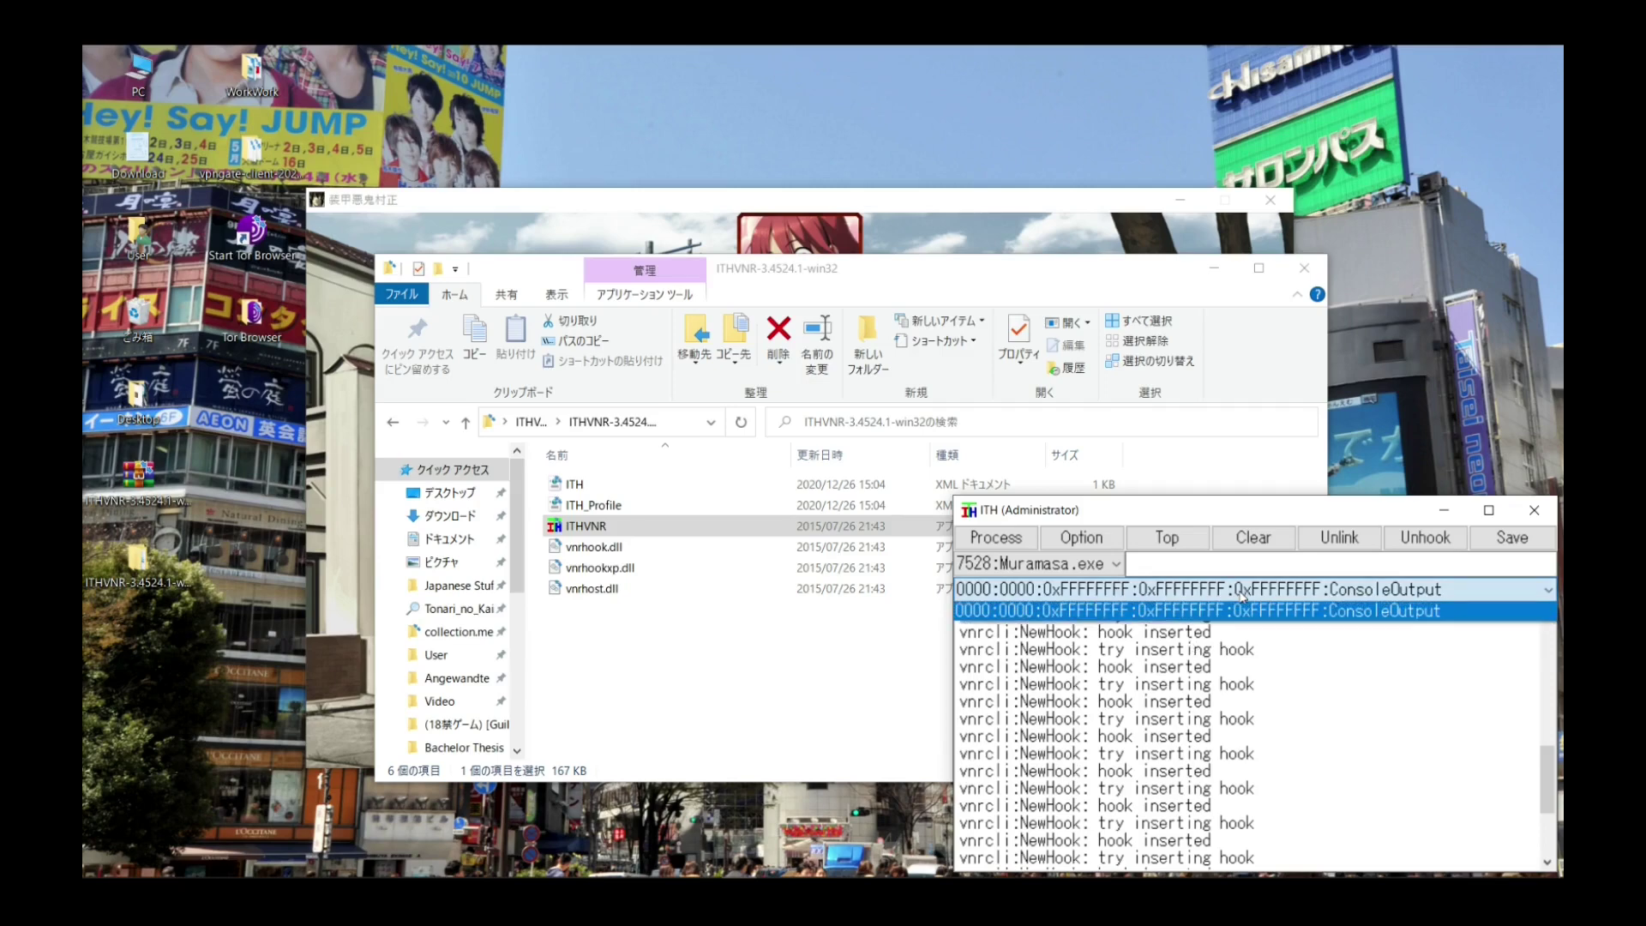
pyautogui.click(1307, 607)
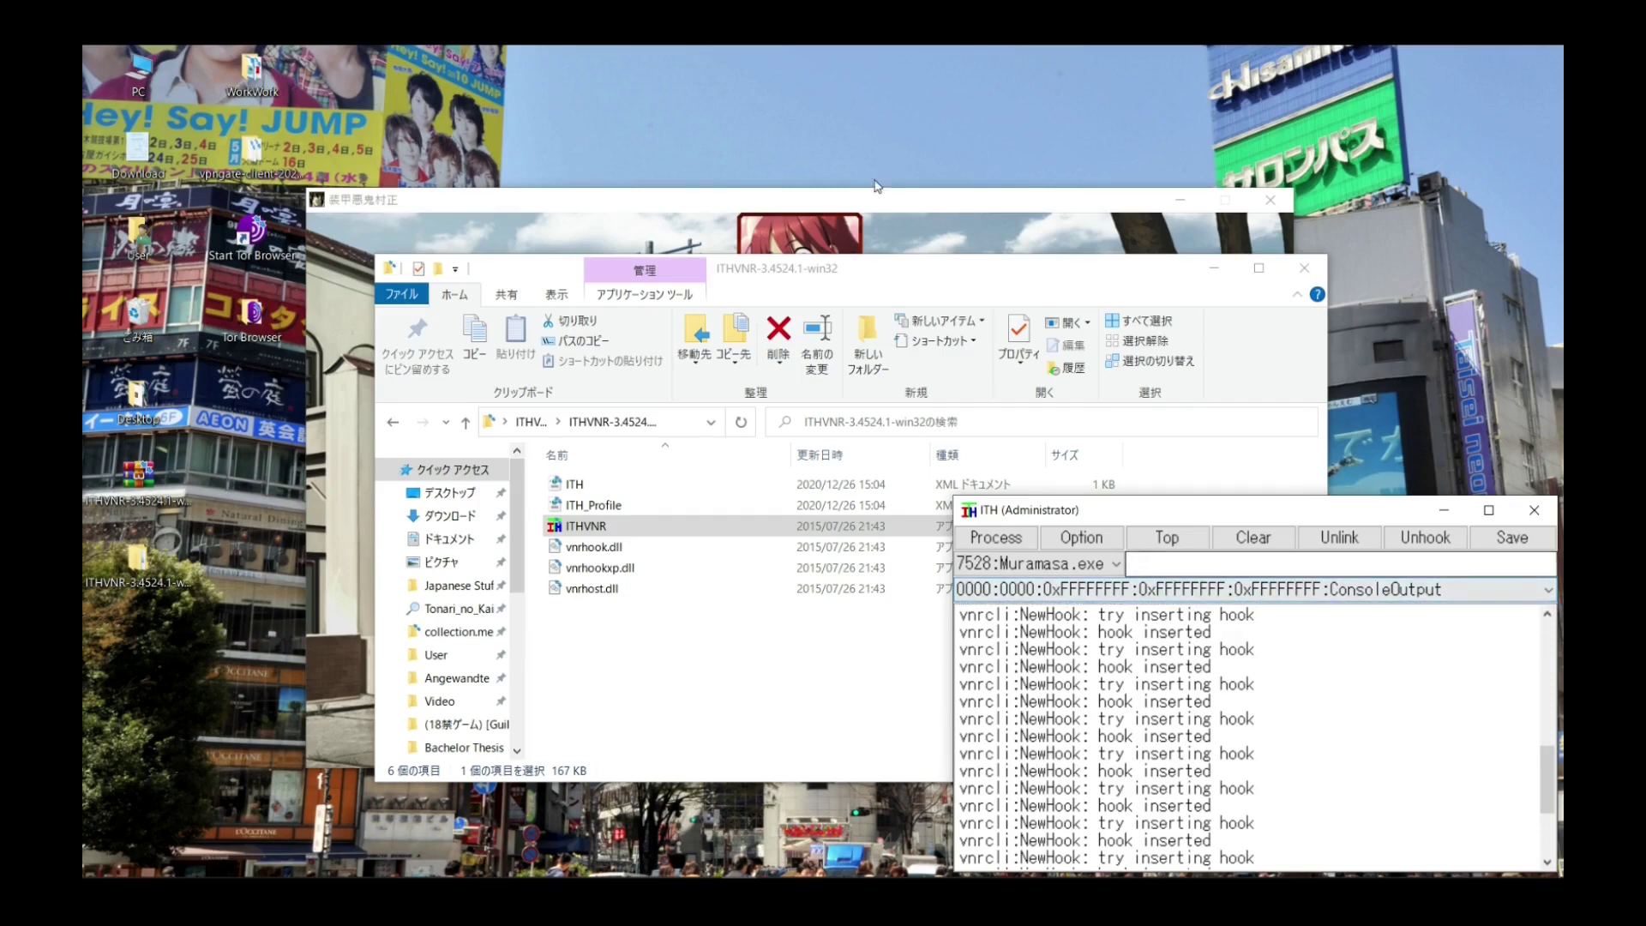
# Step: Move the game window clear of ITH and advance the dialogue by one line
pyautogui.click(863, 202)
pyautogui.moveTo(862, 203); pyautogui.dragTo(729, 134)
pyautogui.click(768, 331)
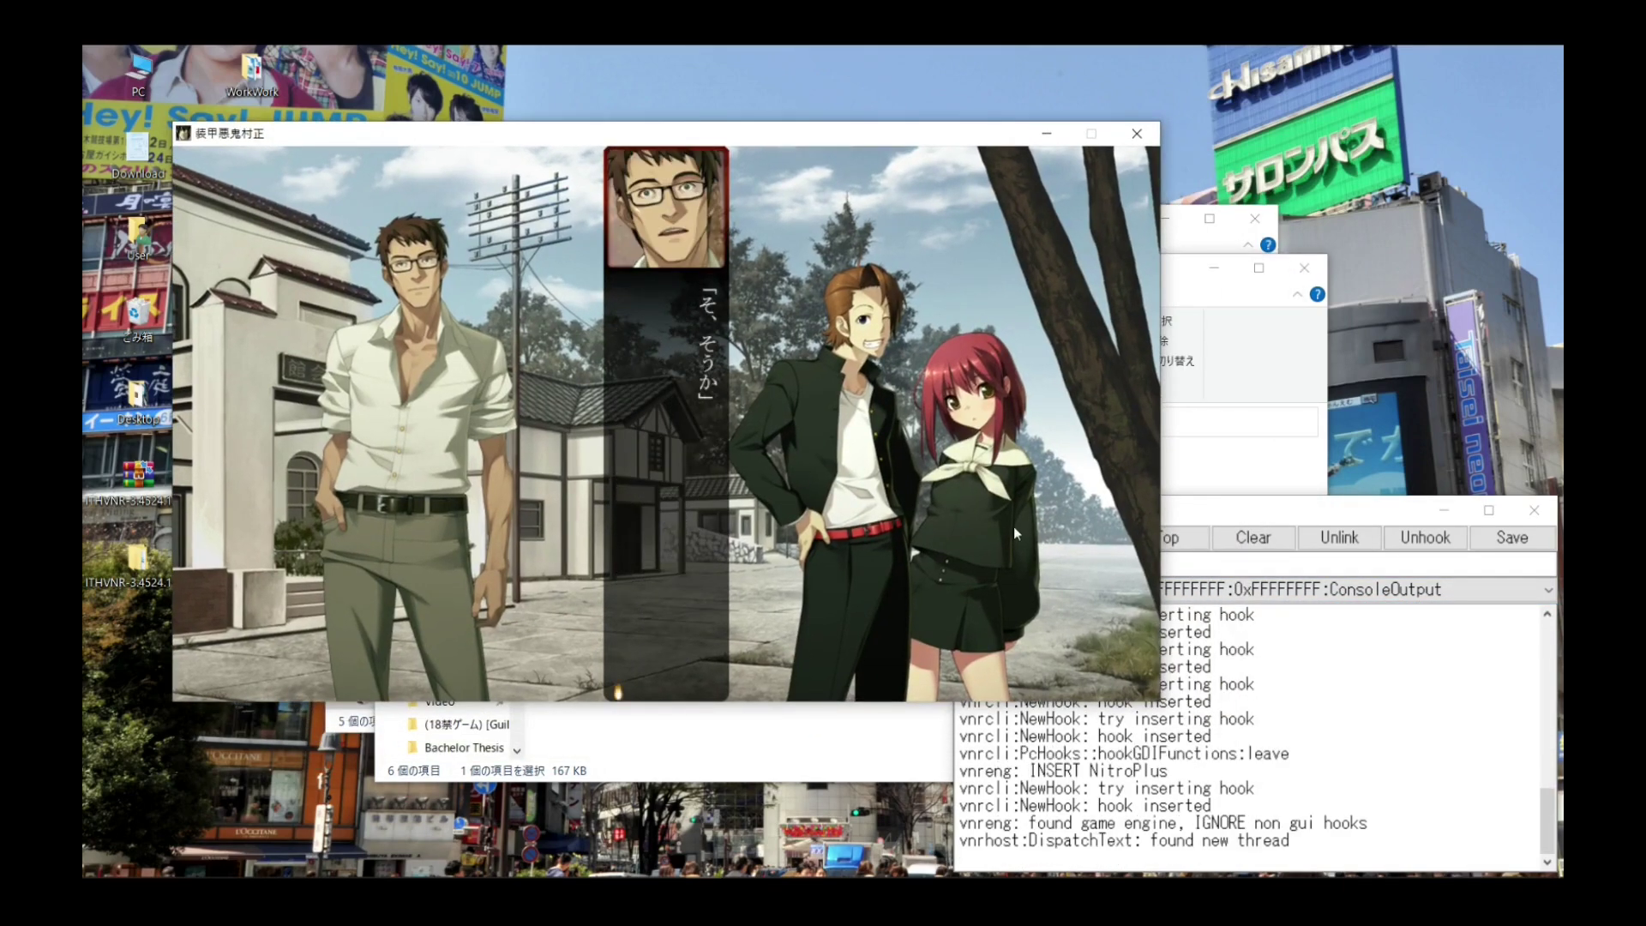
# Step: Select the NitroPlus text thread in ITH and advance the game one line to test the text capture
pyautogui.click(1284, 590)
pyautogui.click(1280, 626)
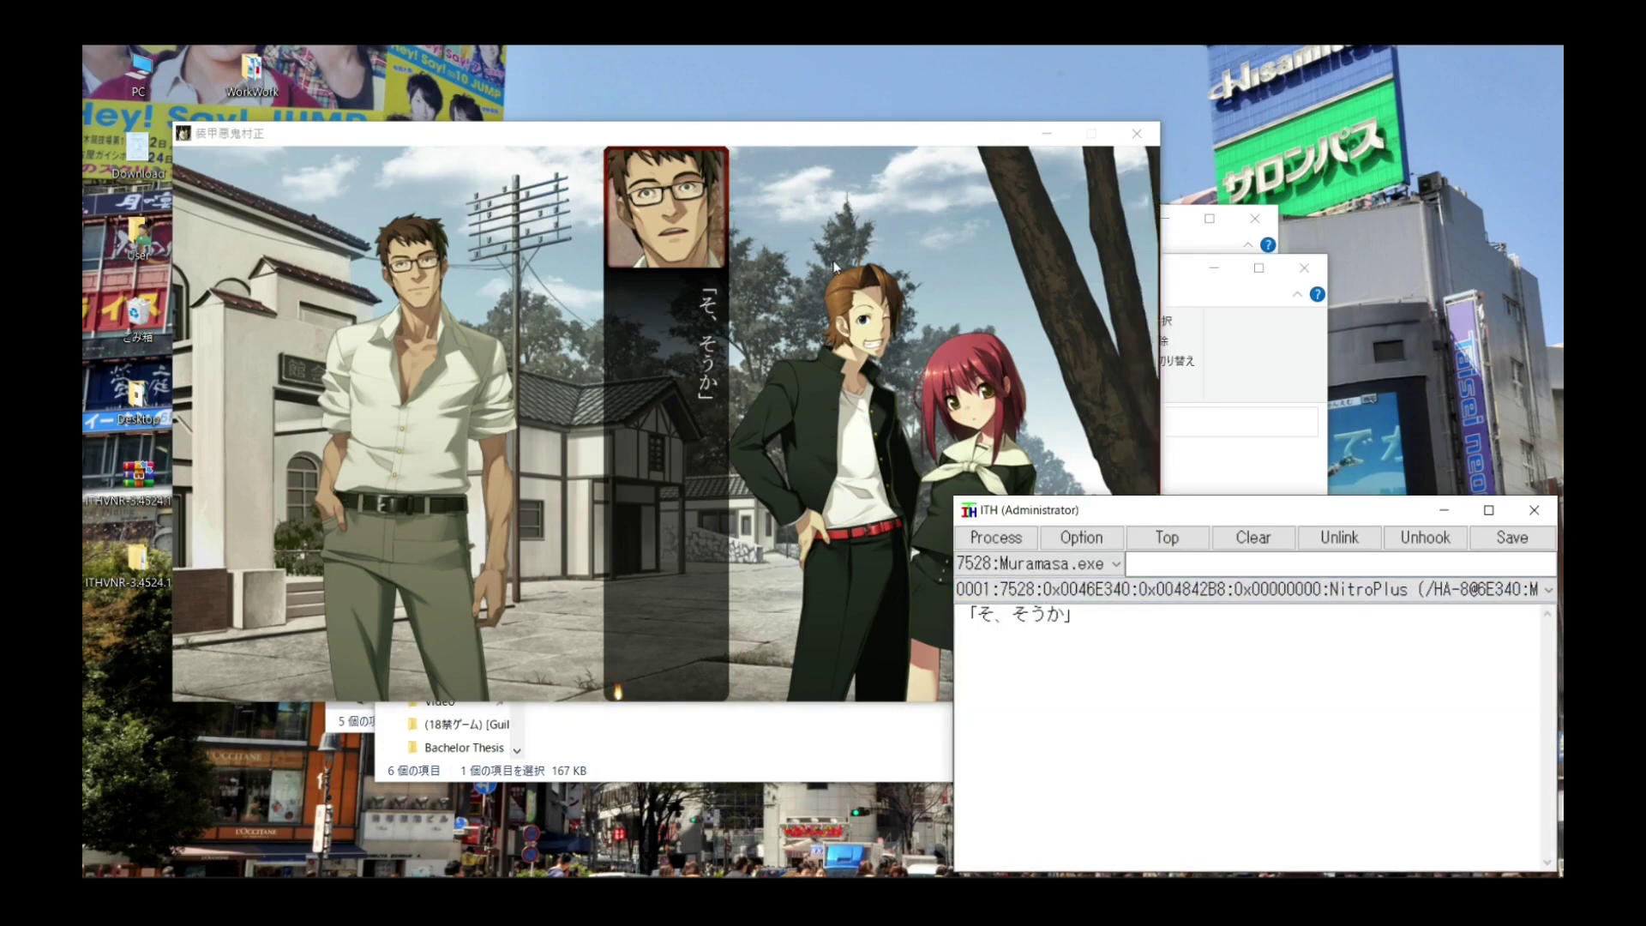
pyautogui.click(981, 508)
pyautogui.click(1333, 520)
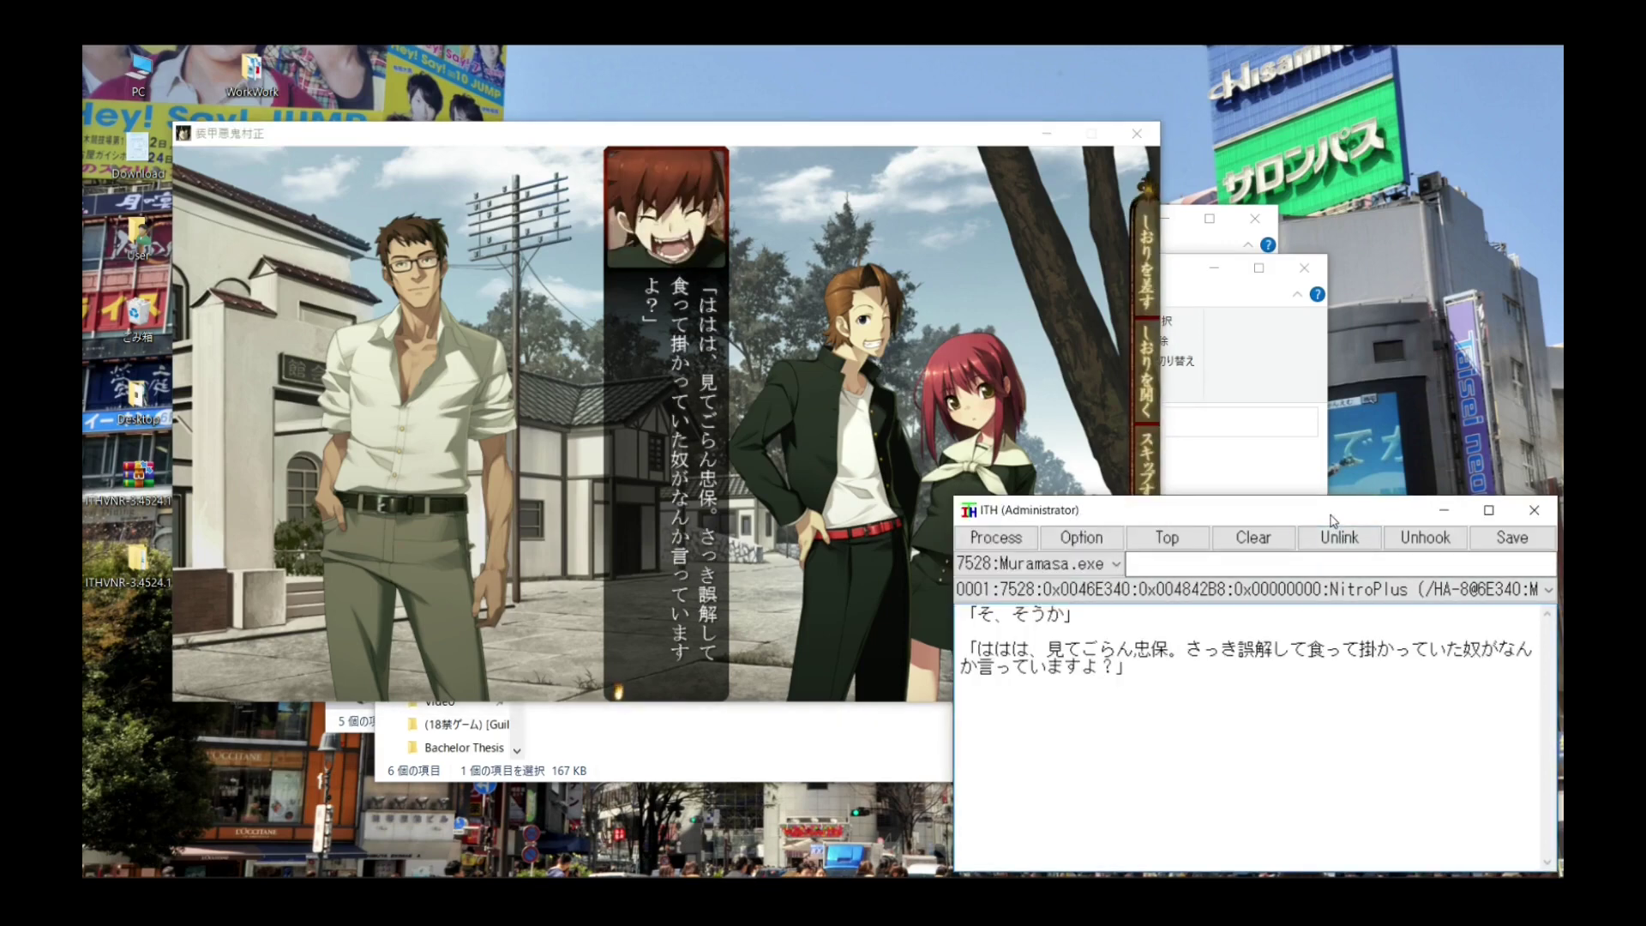
pyautogui.click(1303, 590)
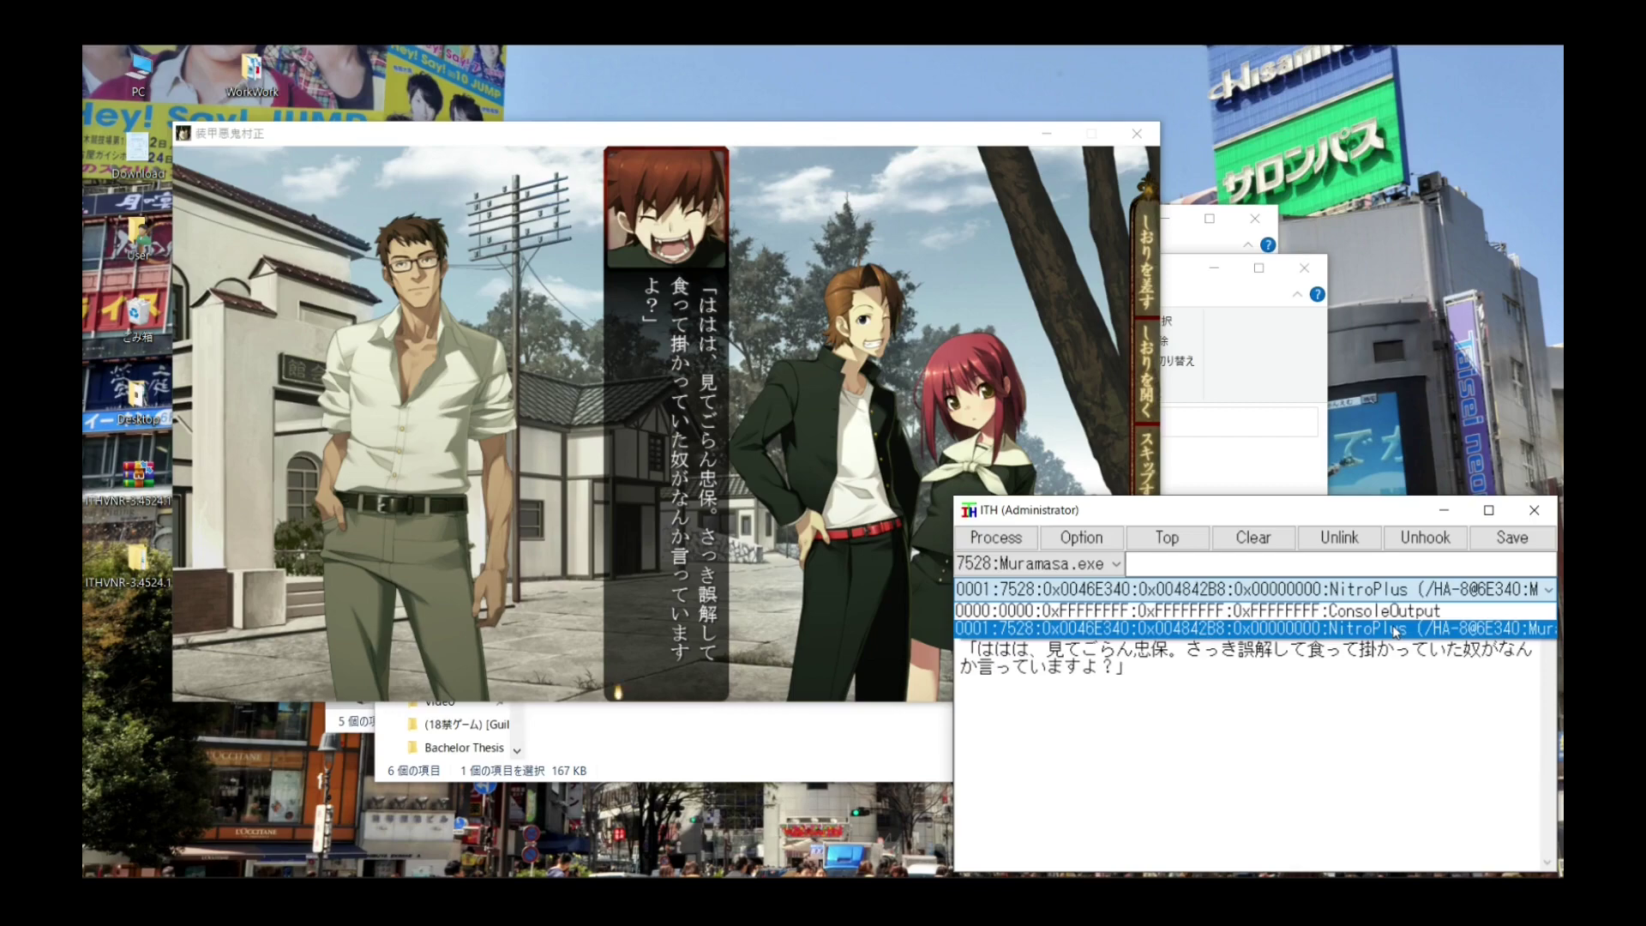
pyautogui.click(1395, 632)
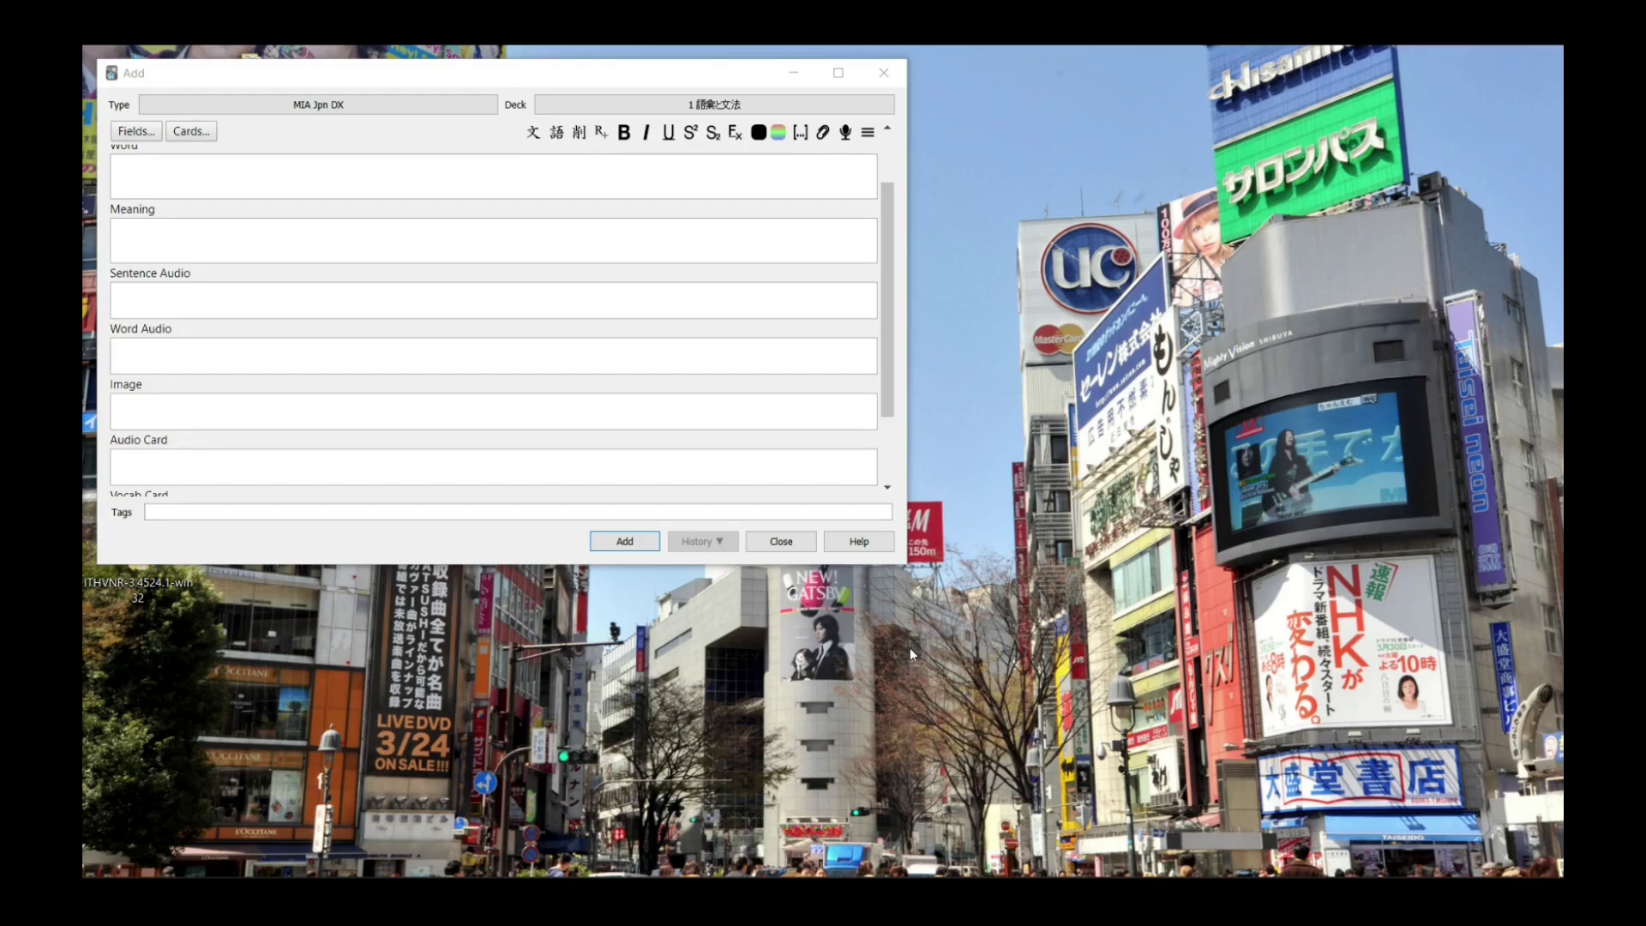
# Step: Switch to ShareX and add a new hotkey with the task Capture region (Transparent)
pyautogui.moveTo(645, 876)
pyautogui.click(598, 863)
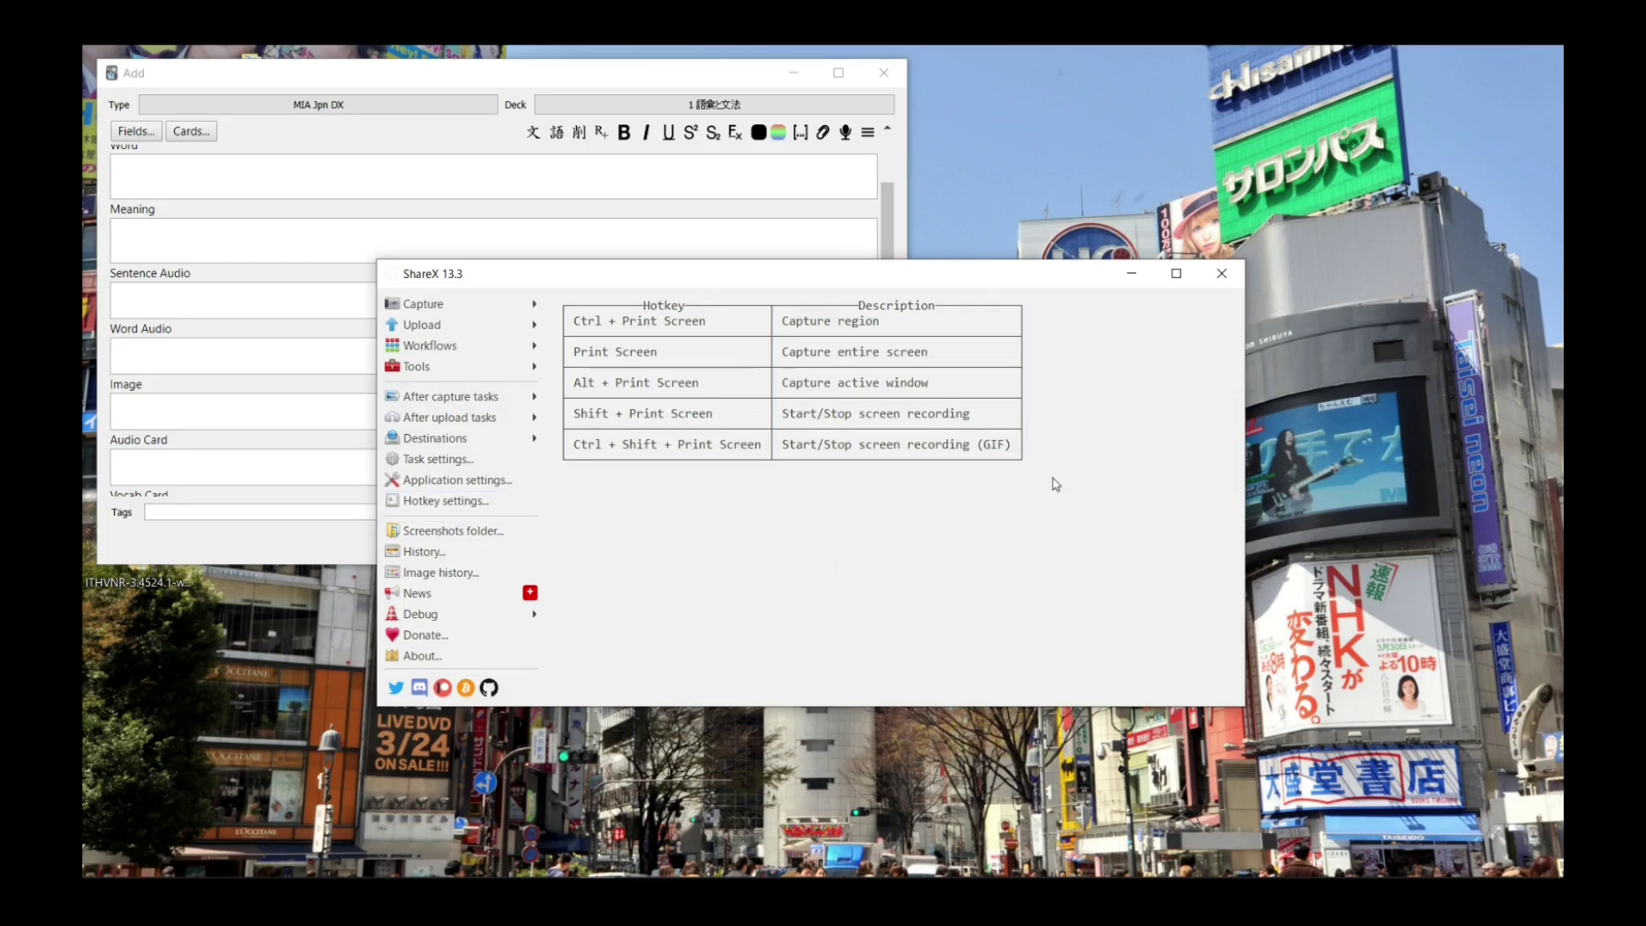
pyautogui.click(433, 501)
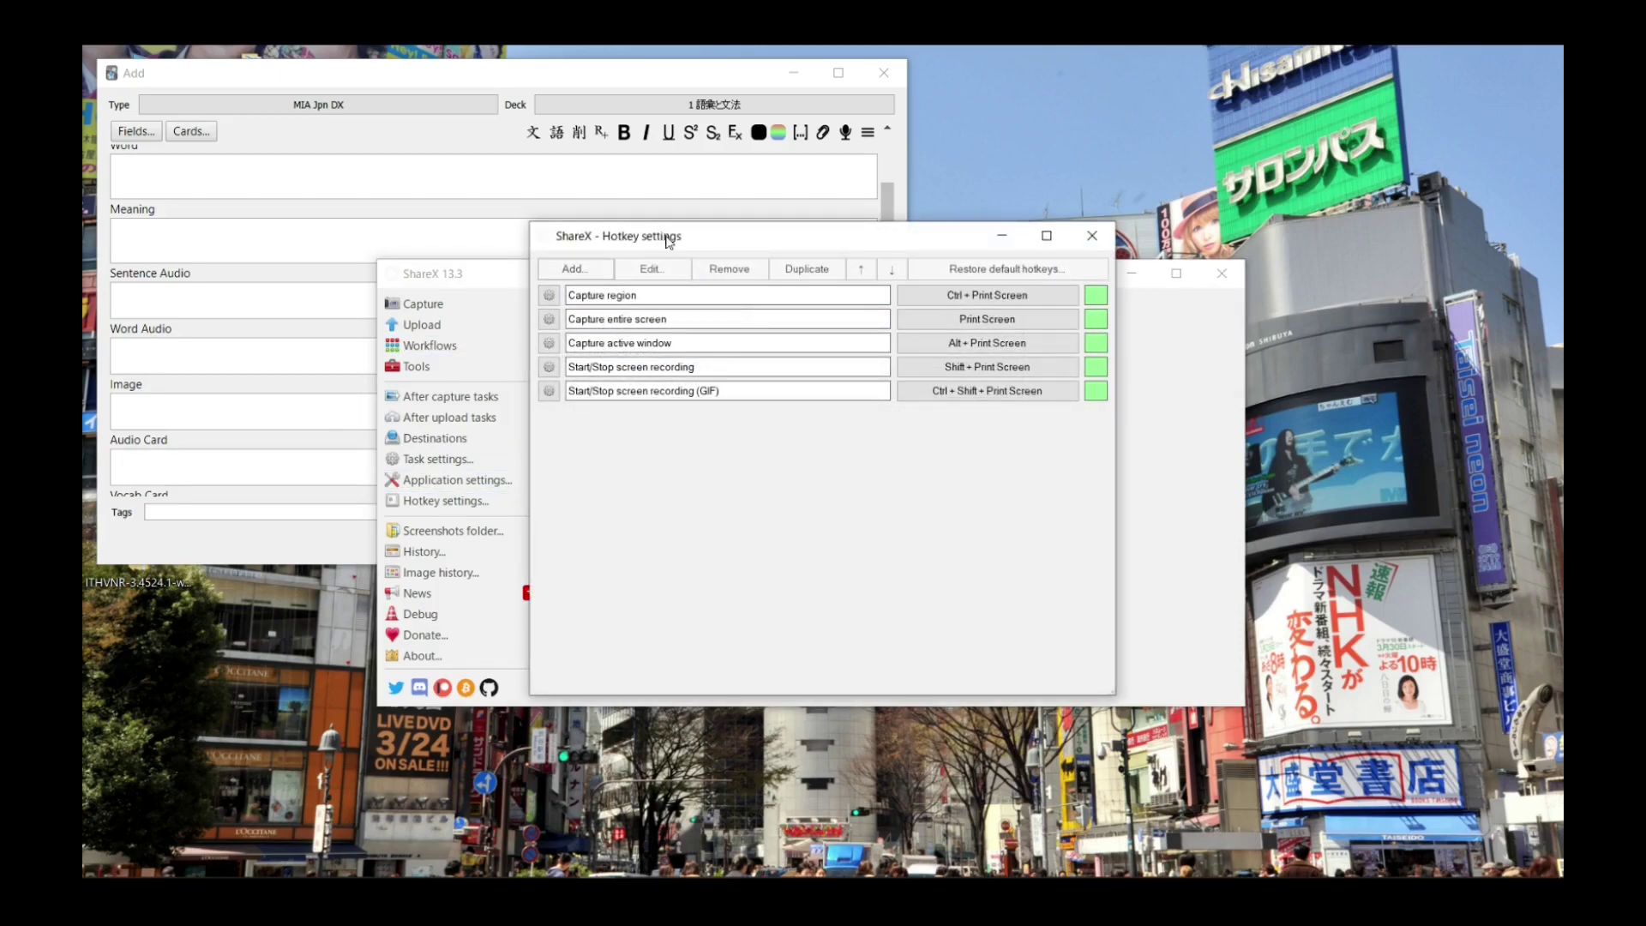
pyautogui.click(576, 270)
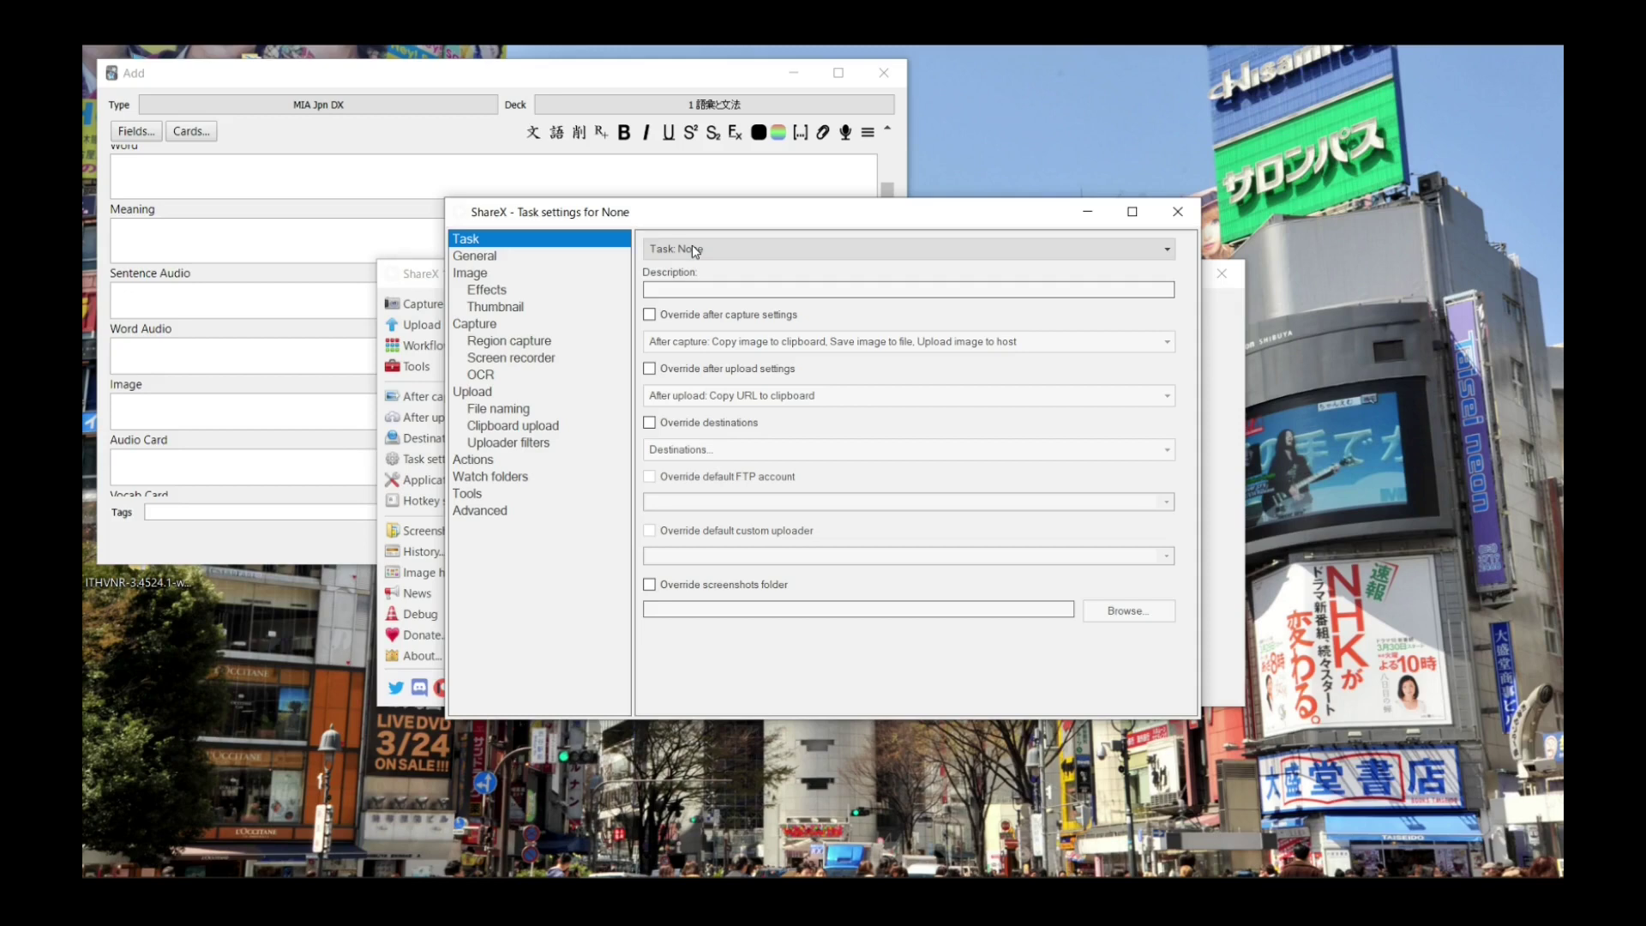
pyautogui.click(799, 251)
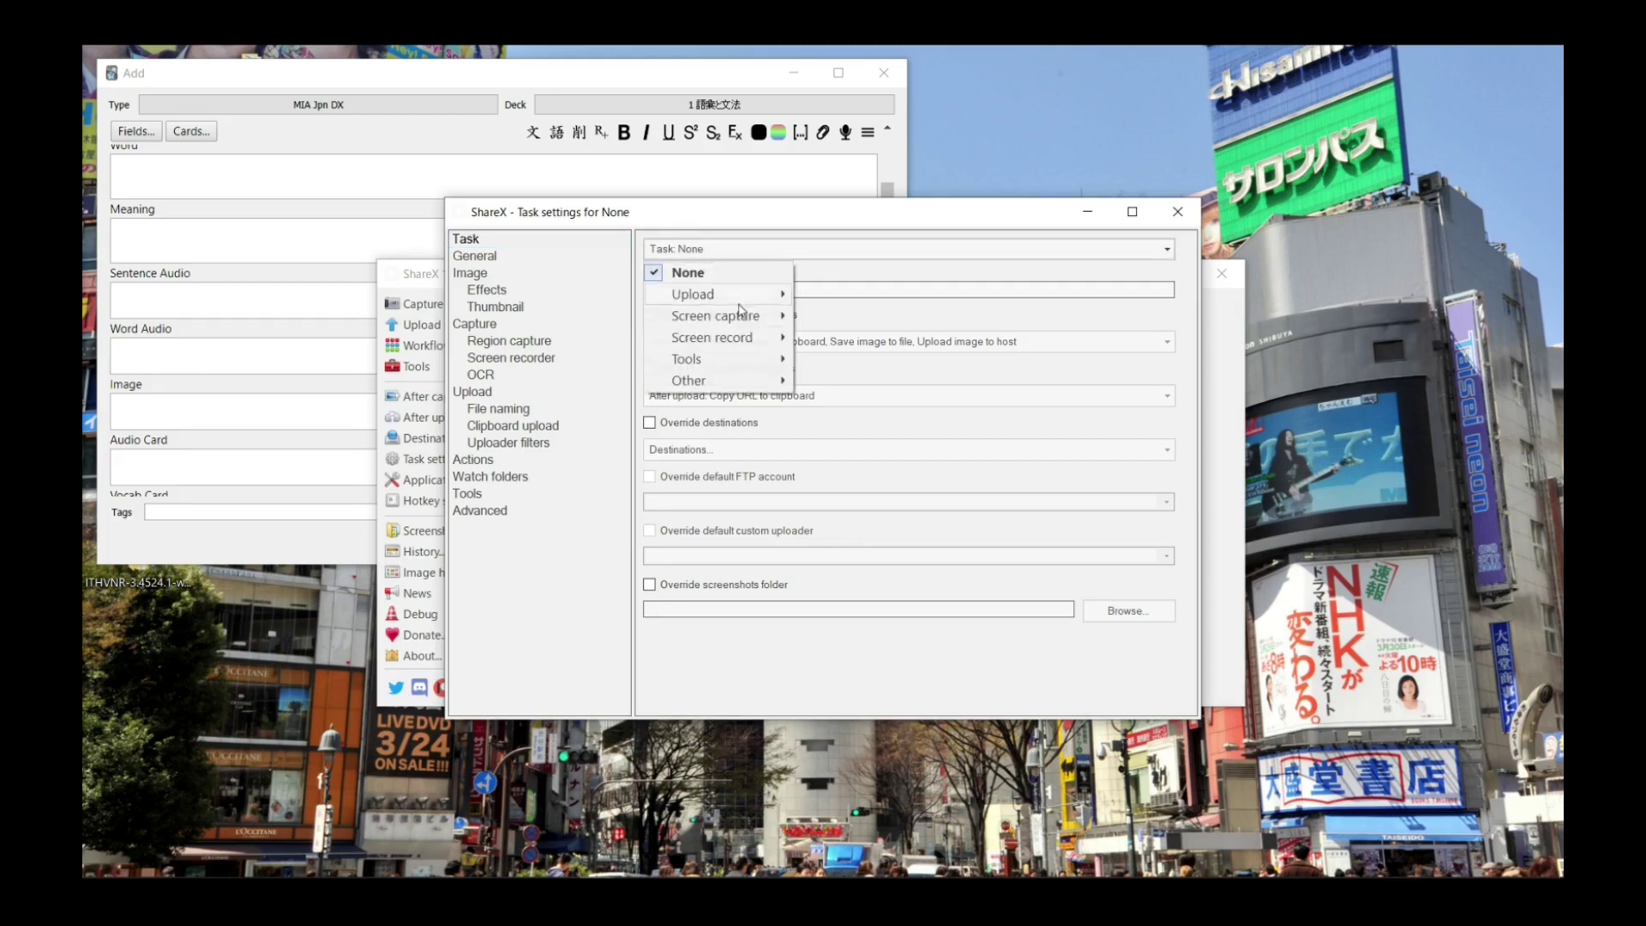
pyautogui.moveTo(734, 323)
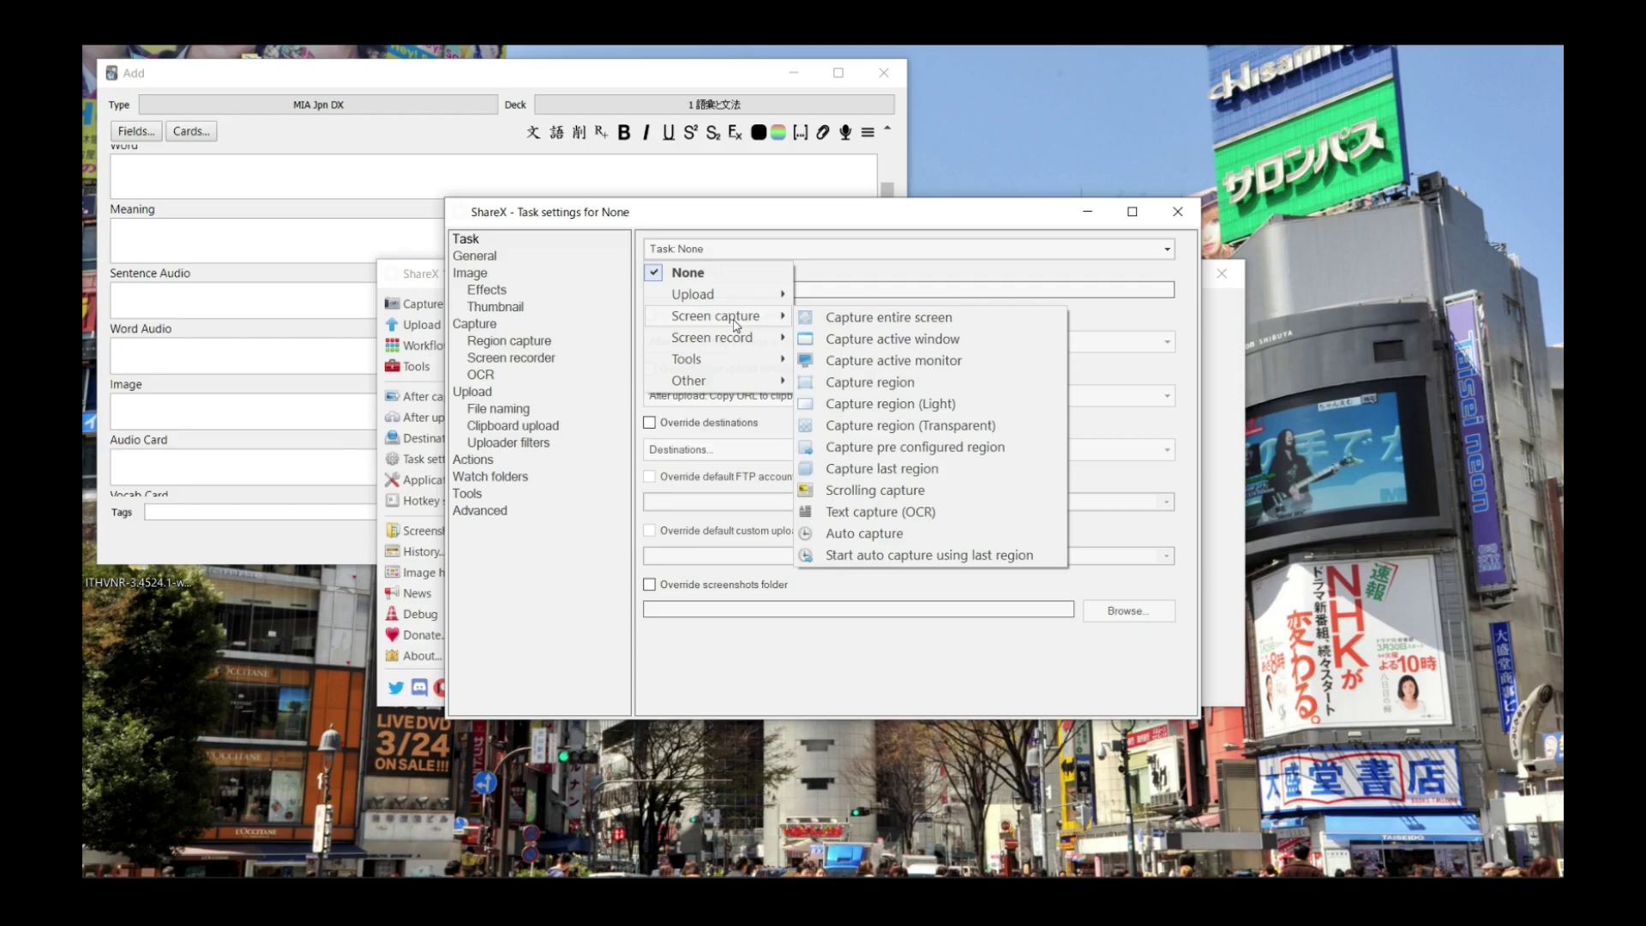
pyautogui.click(884, 431)
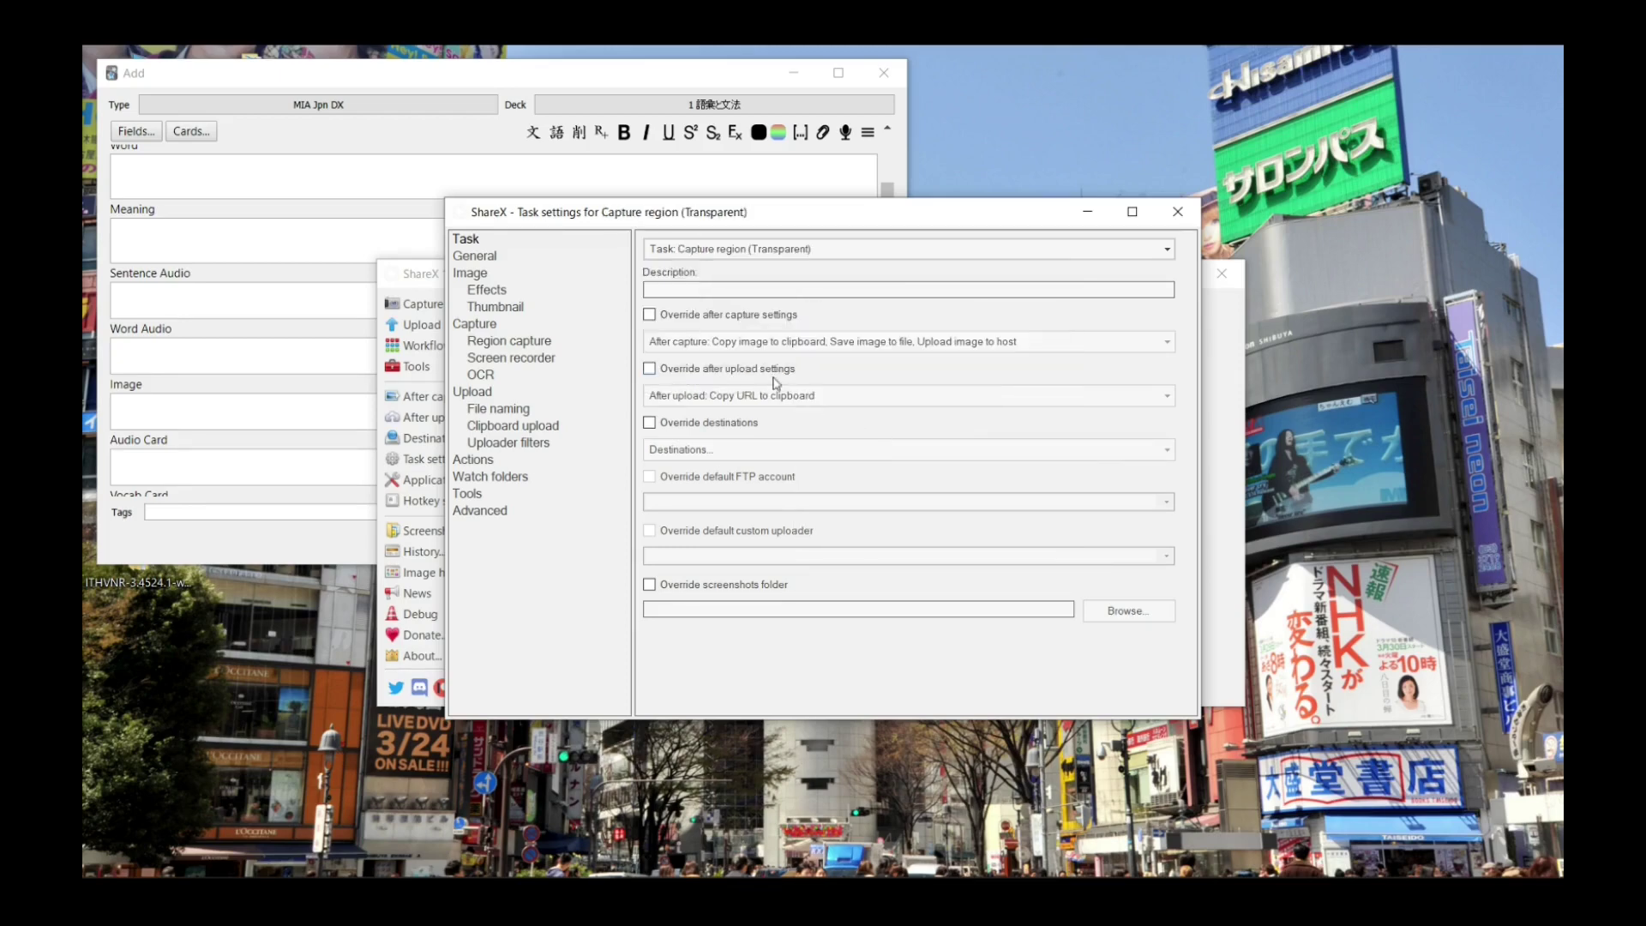
# Step: Override the hotkey's after-capture settings and turn off Upload image to host, keeping copy to clipboard and save to file
pyautogui.click(649, 316)
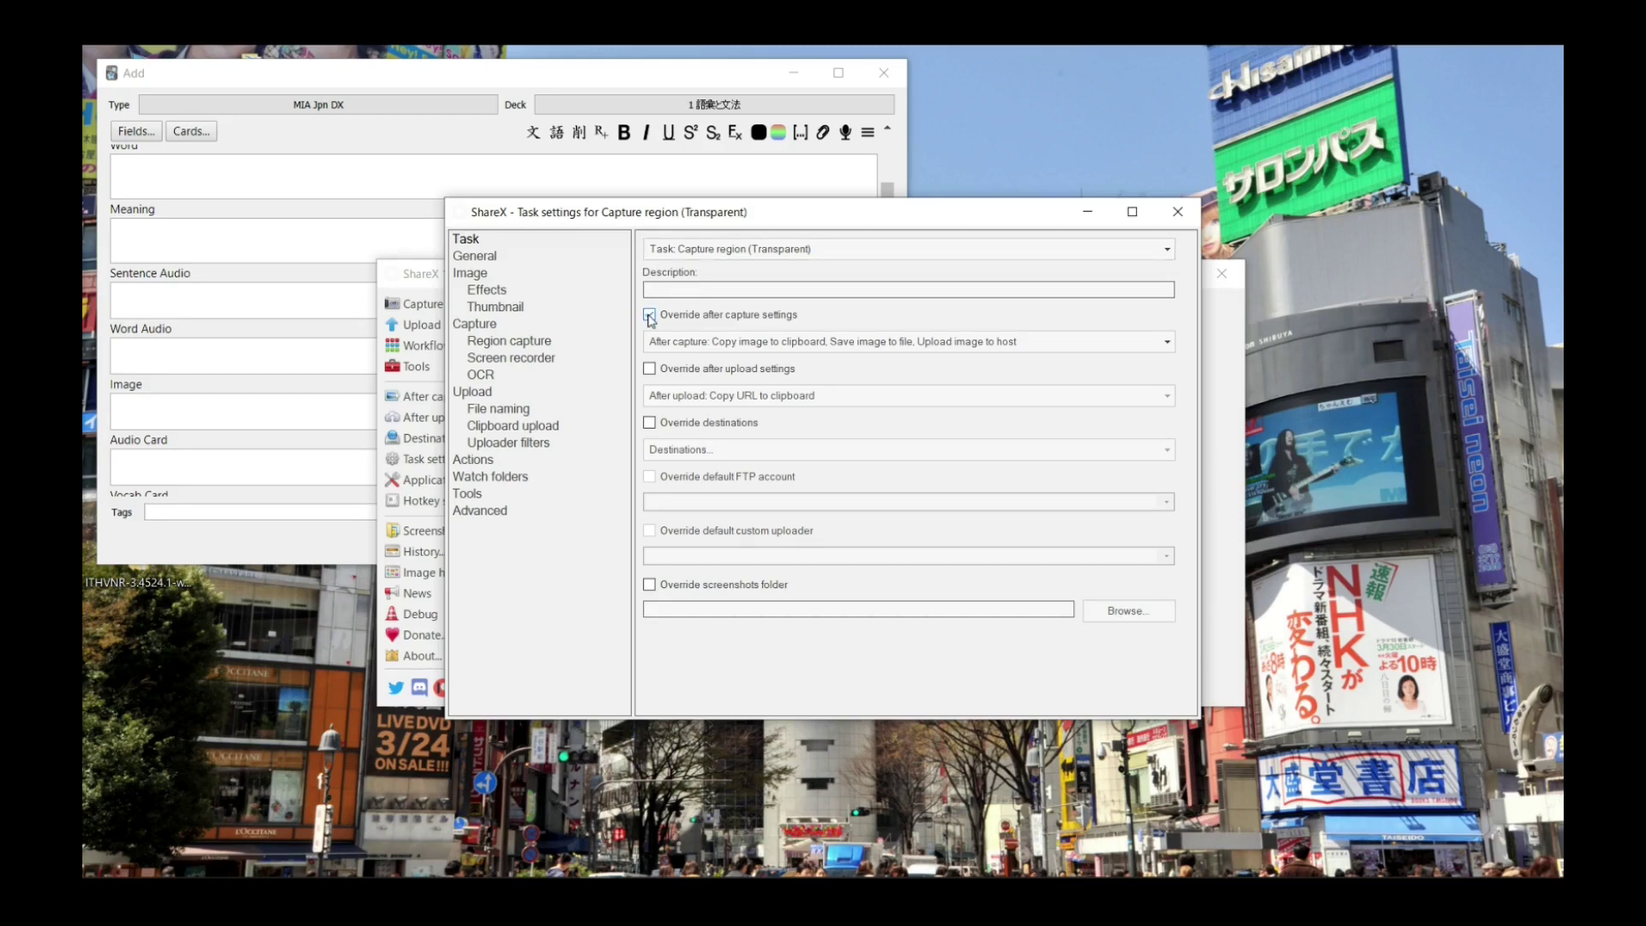
pyautogui.click(966, 342)
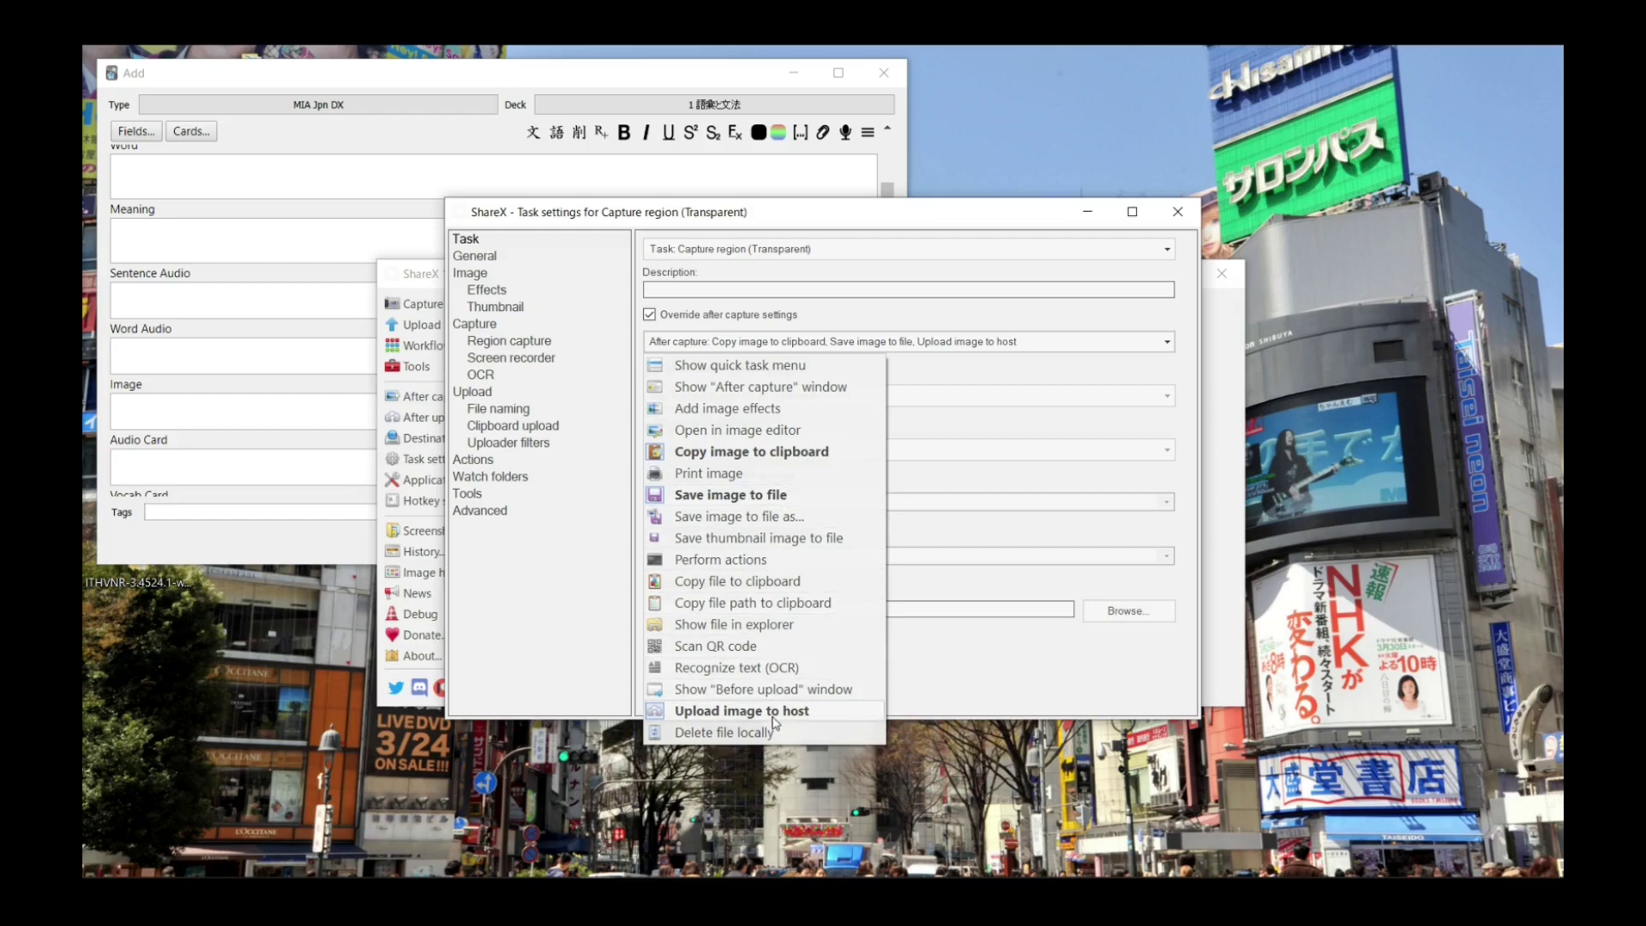
pyautogui.press('Escape')
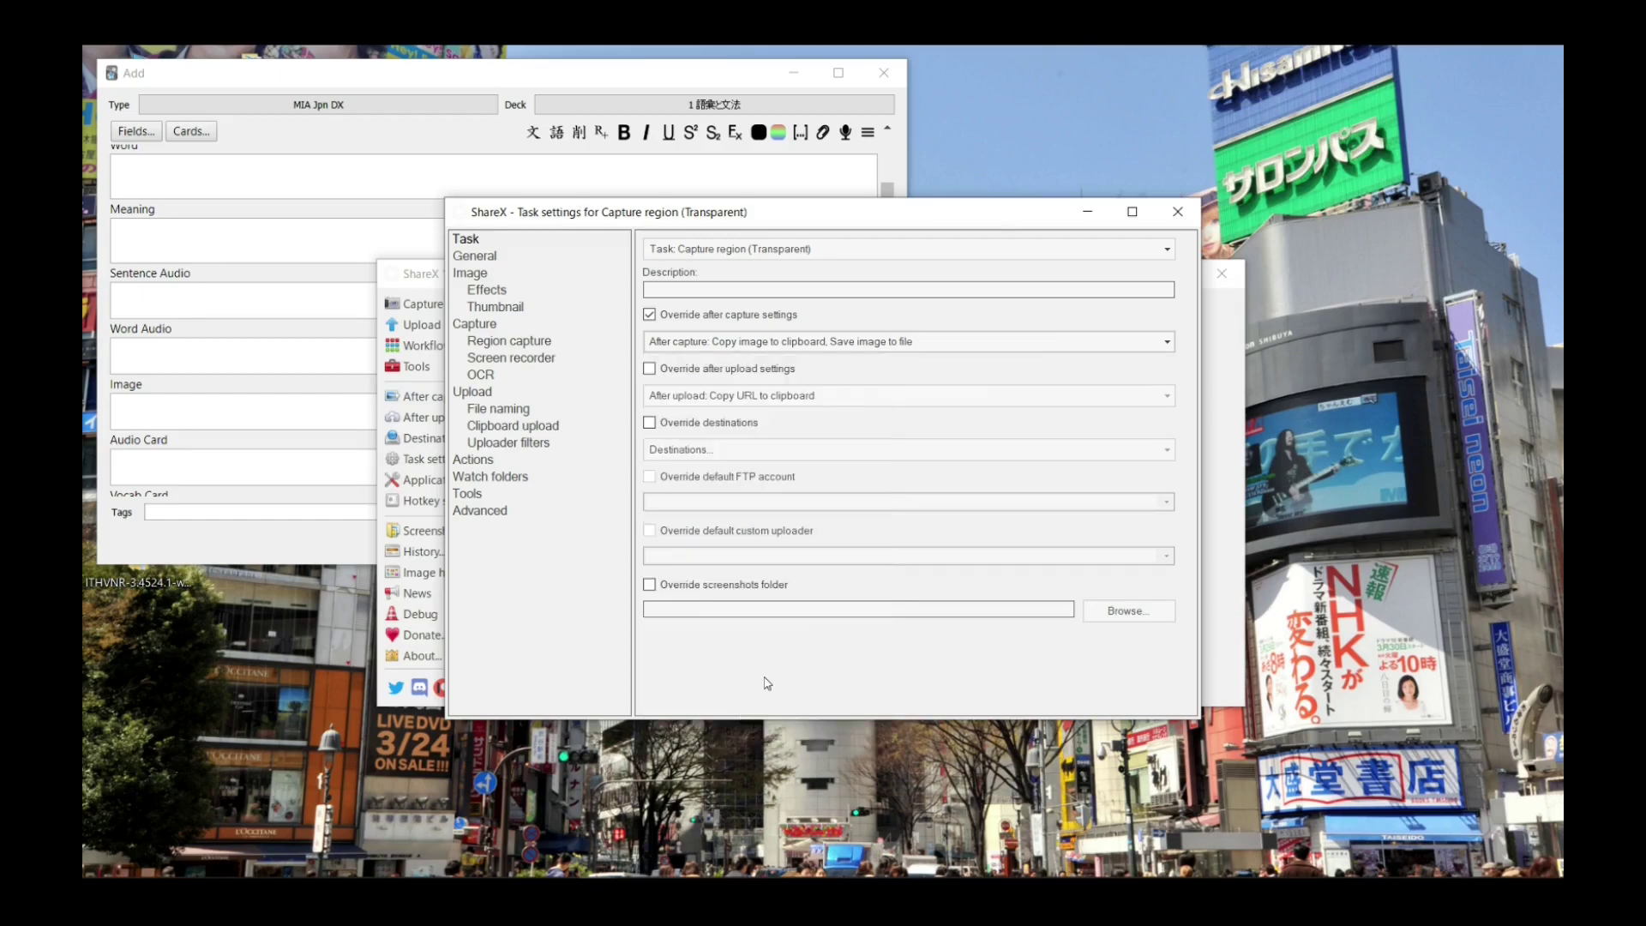
# Step: Assign Shift + 1 to the Capture region (Transparent) hotkey and test it by capturing a large region of the screen
pyautogui.click(1177, 212)
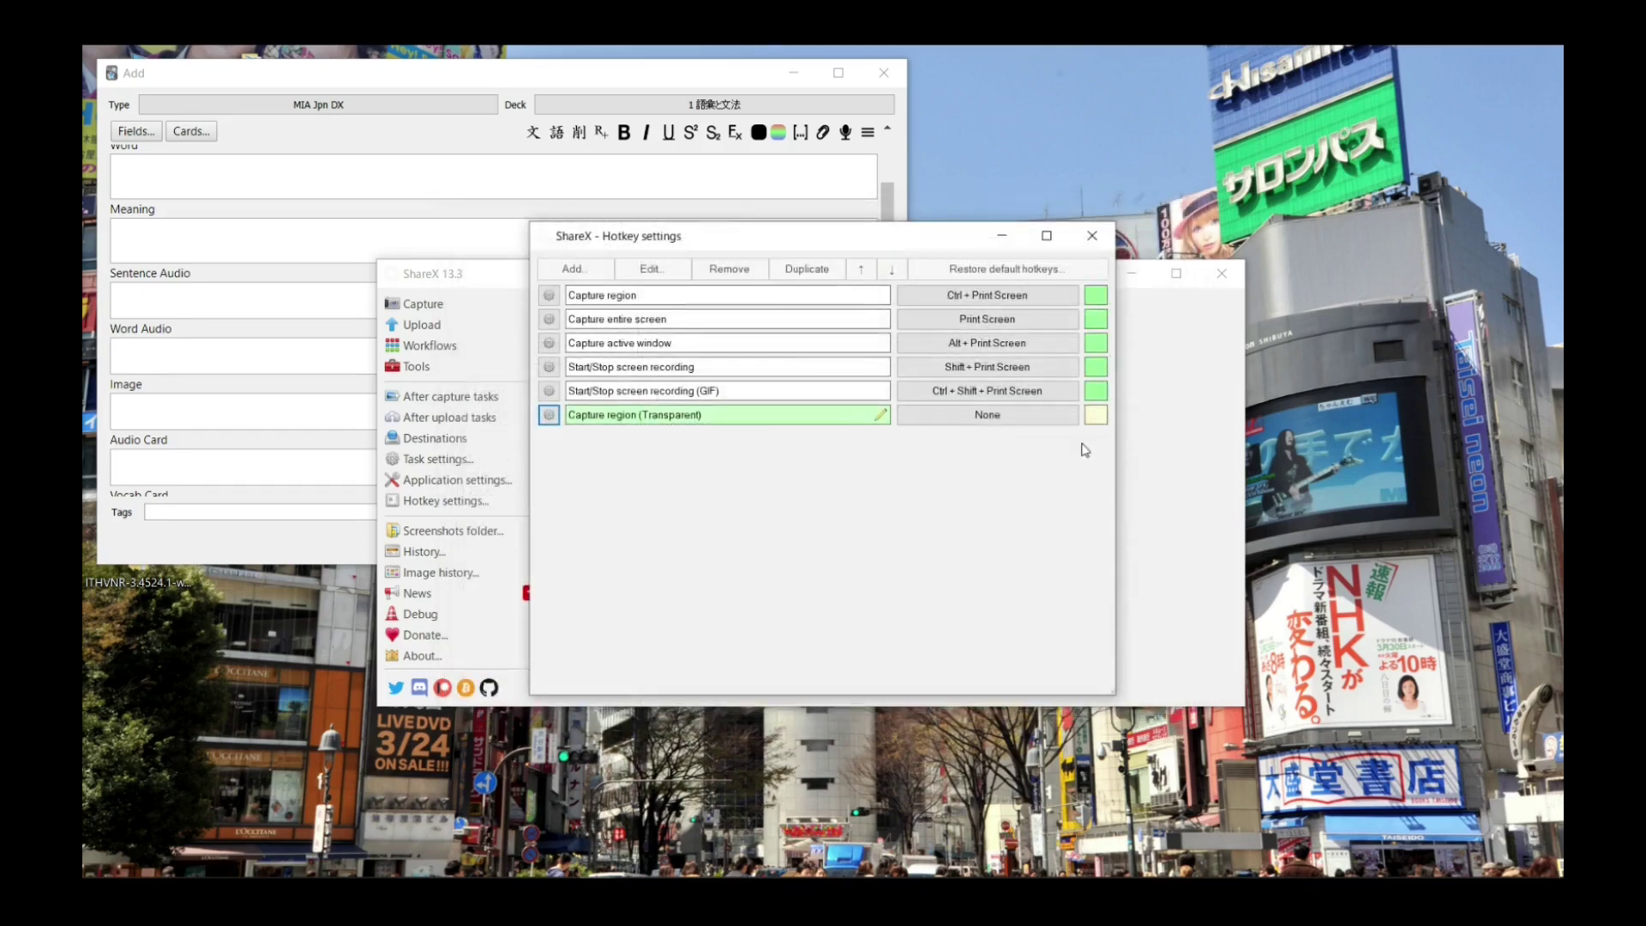
pyautogui.click(972, 421)
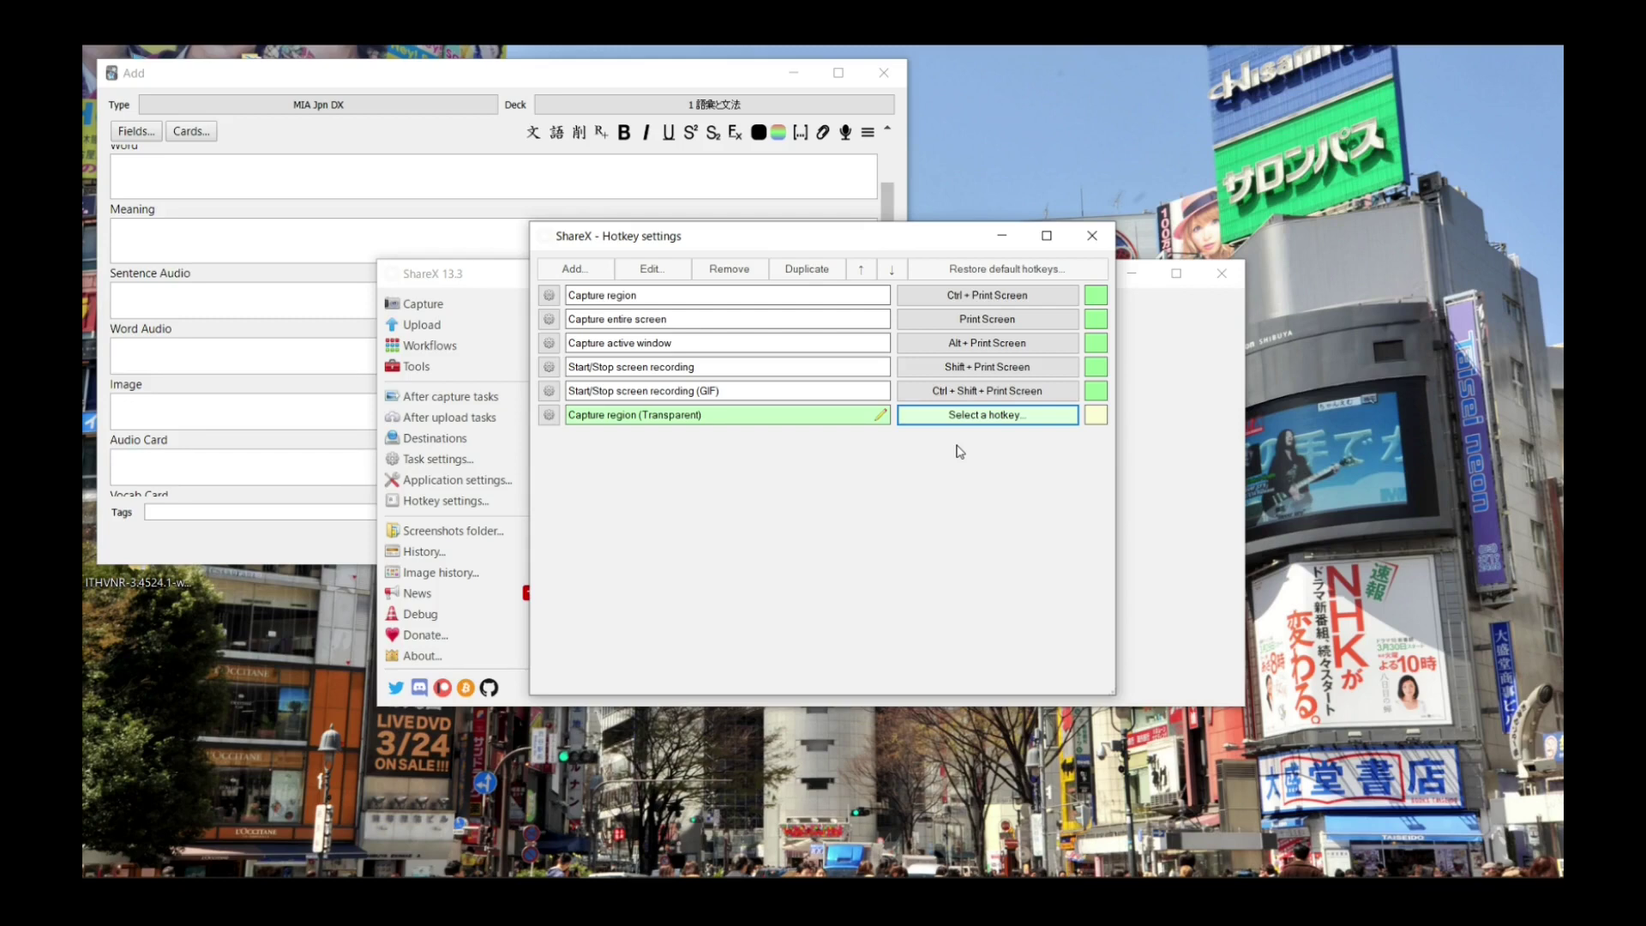
pyautogui.hotkey('shift', '1')
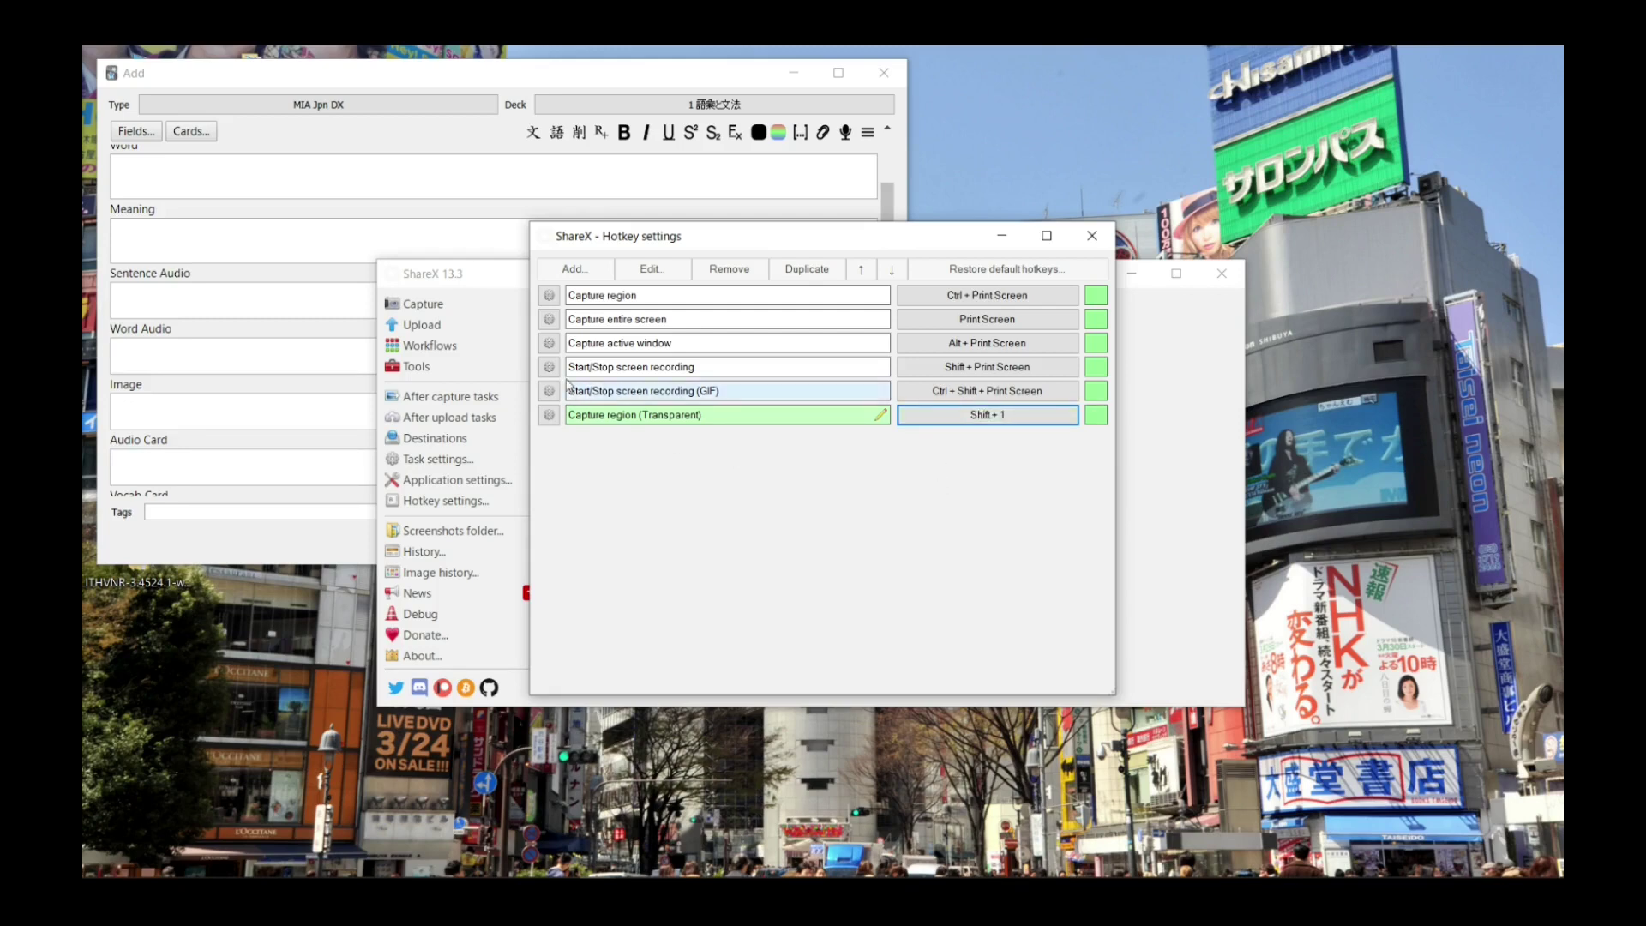
pyautogui.click(1091, 235)
pyautogui.moveTo(236, 195); pyautogui.dragTo(1015, 682)
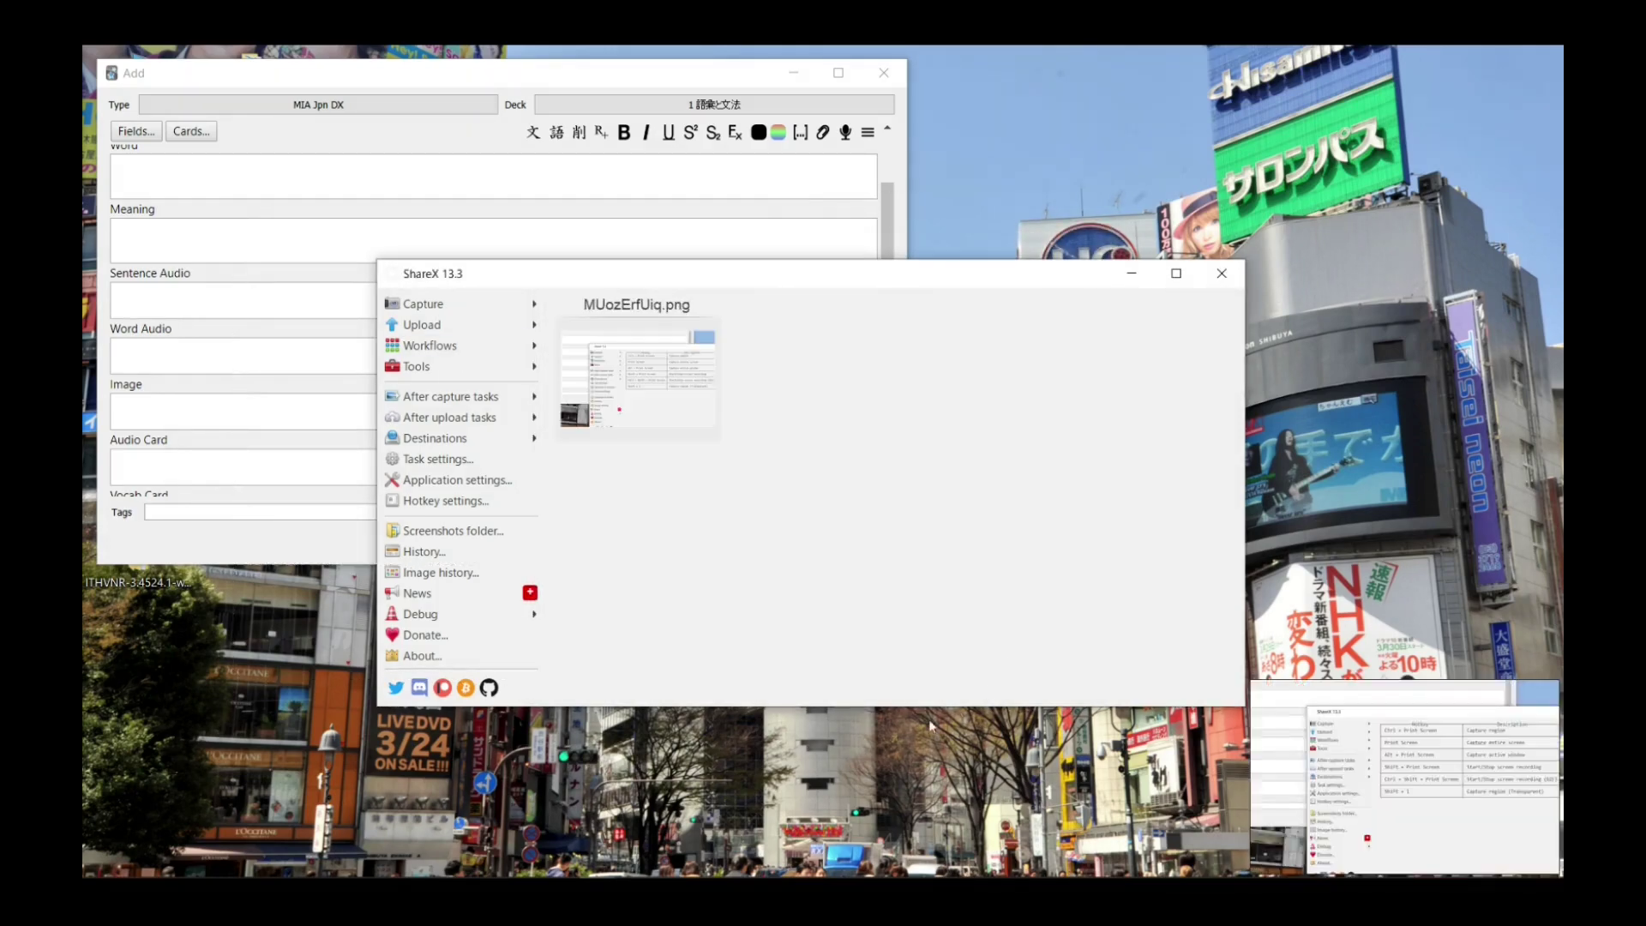
# Step: Add another ShareX hotkey with the task Start/Stop screen recording using active window region
pyautogui.click(449, 503)
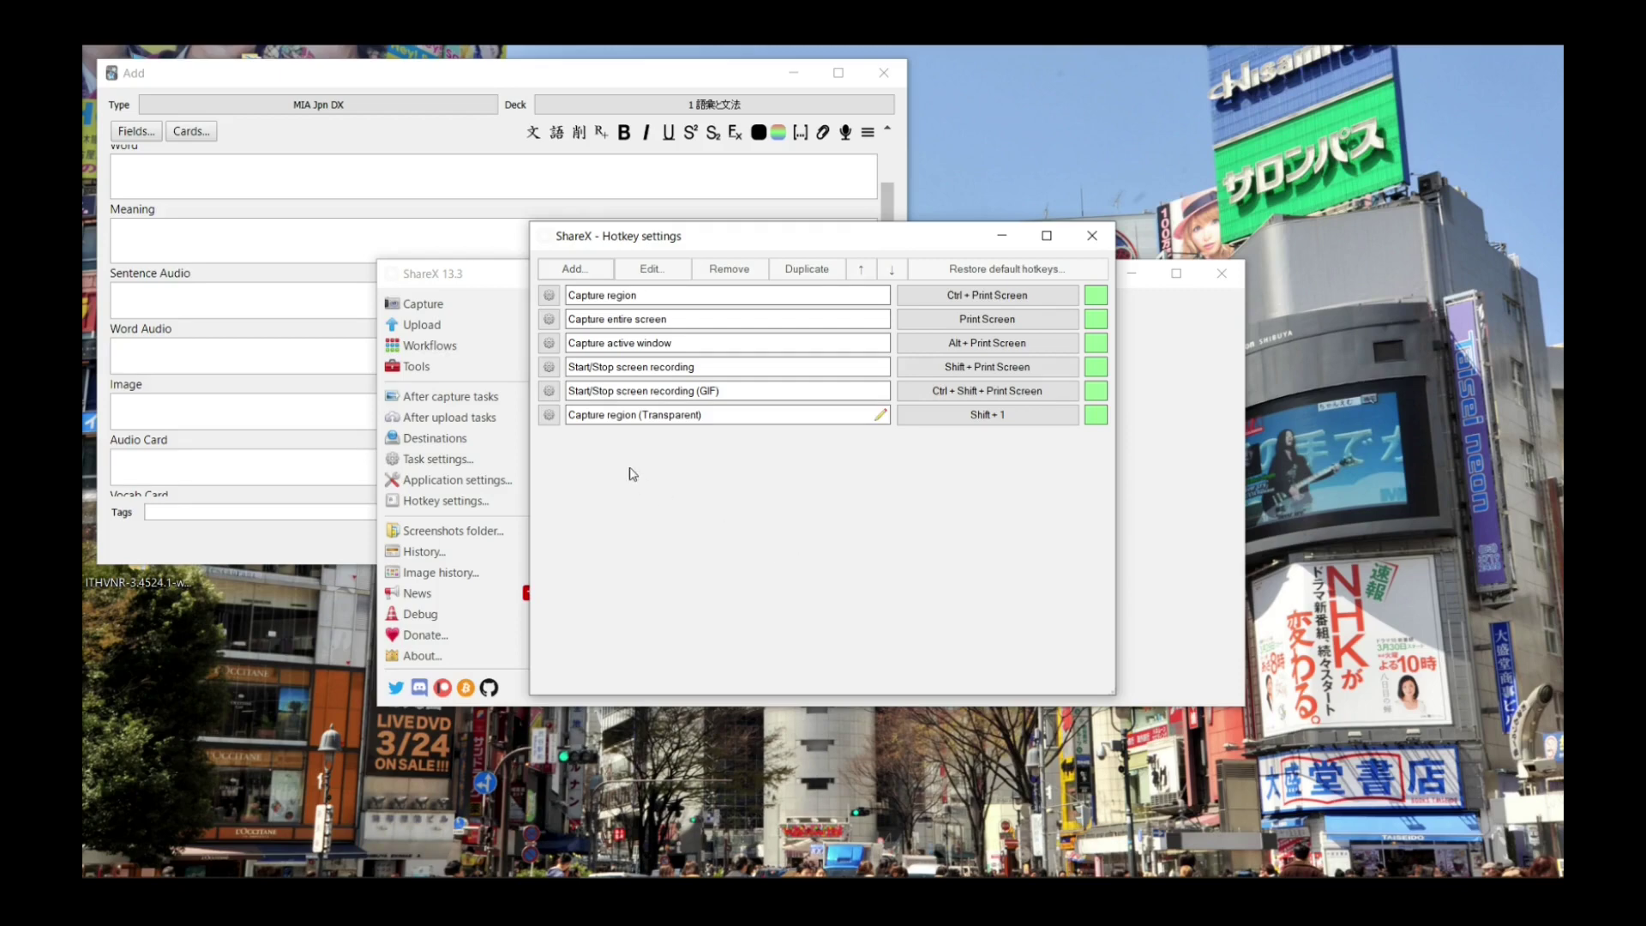
pyautogui.click(576, 269)
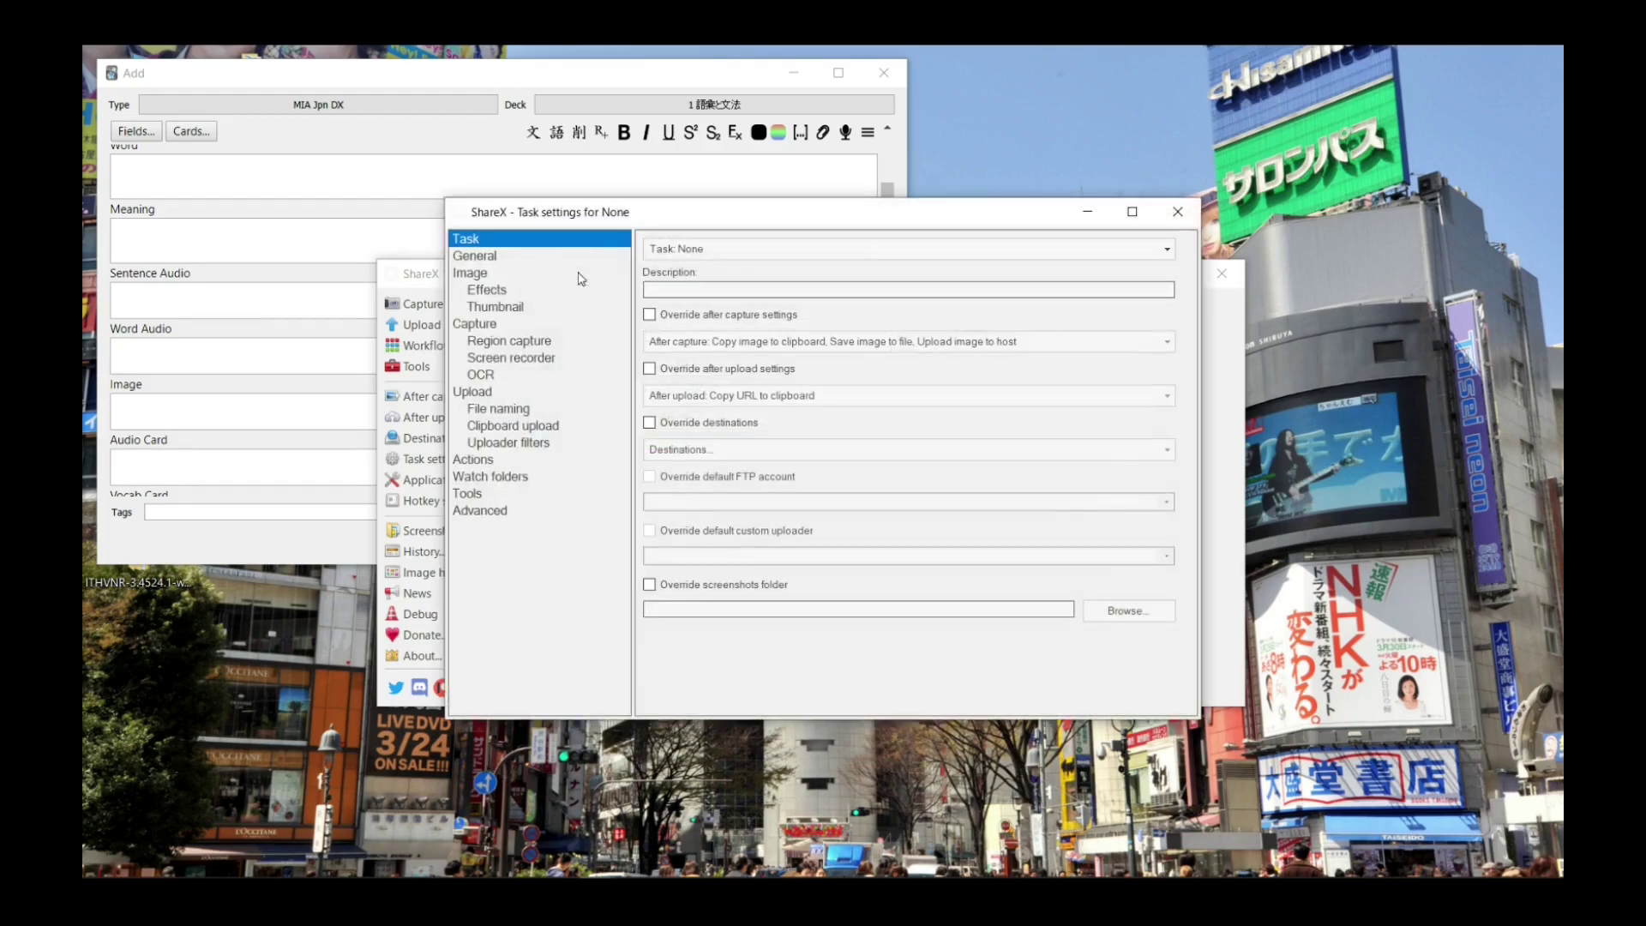
pyautogui.click(705, 250)
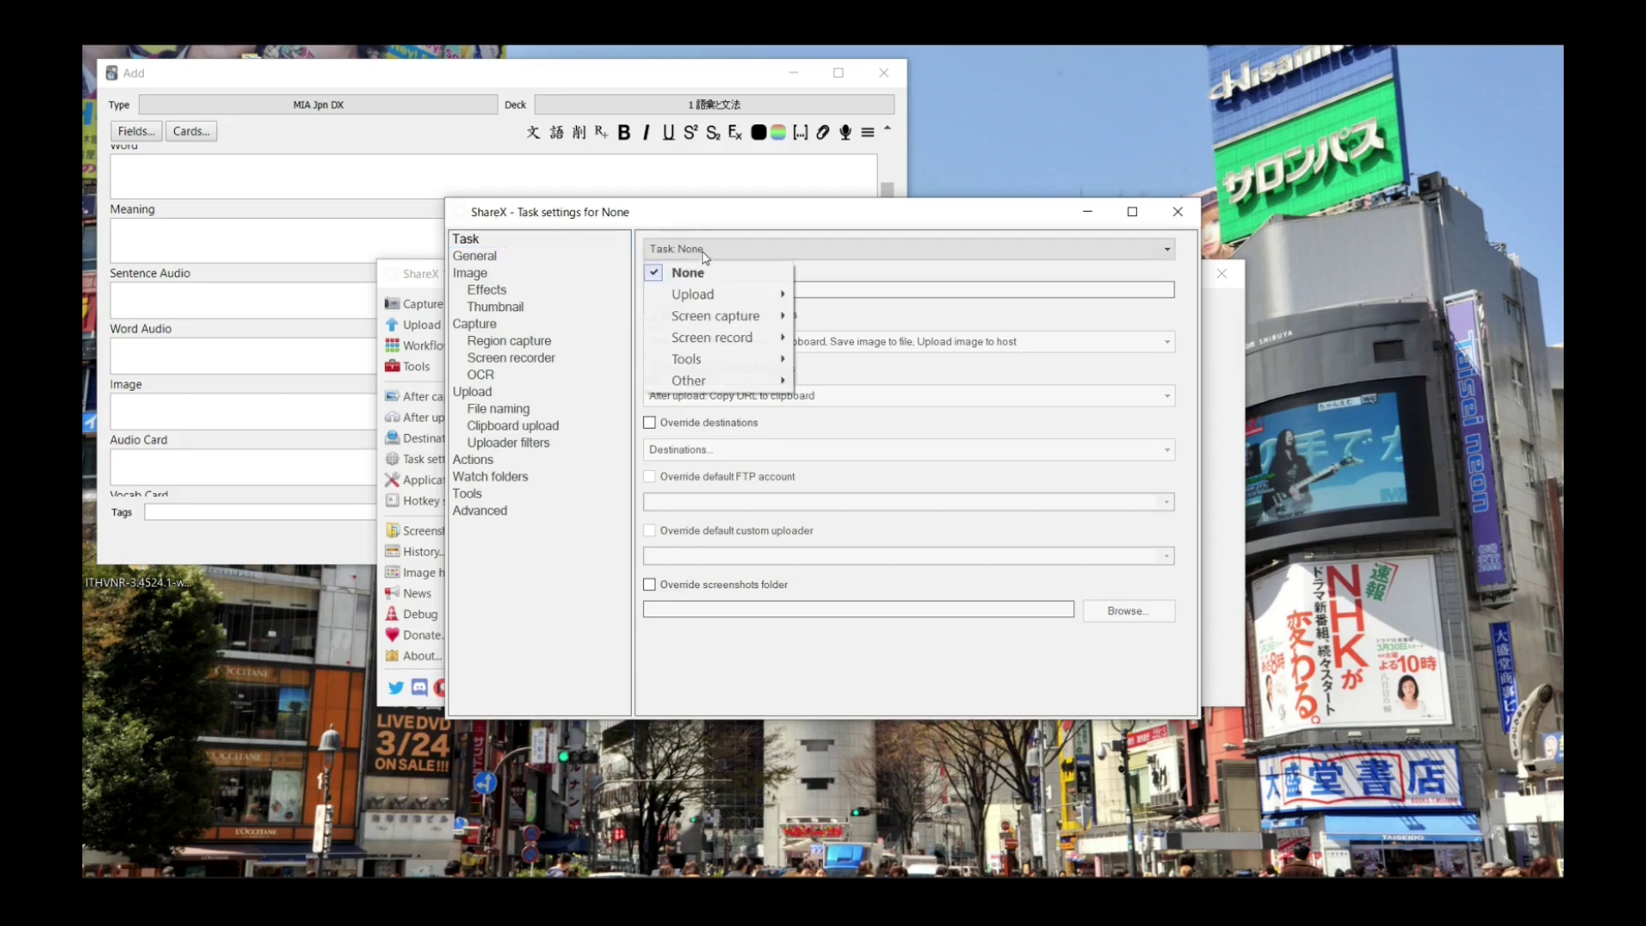
pyautogui.moveTo(719, 326)
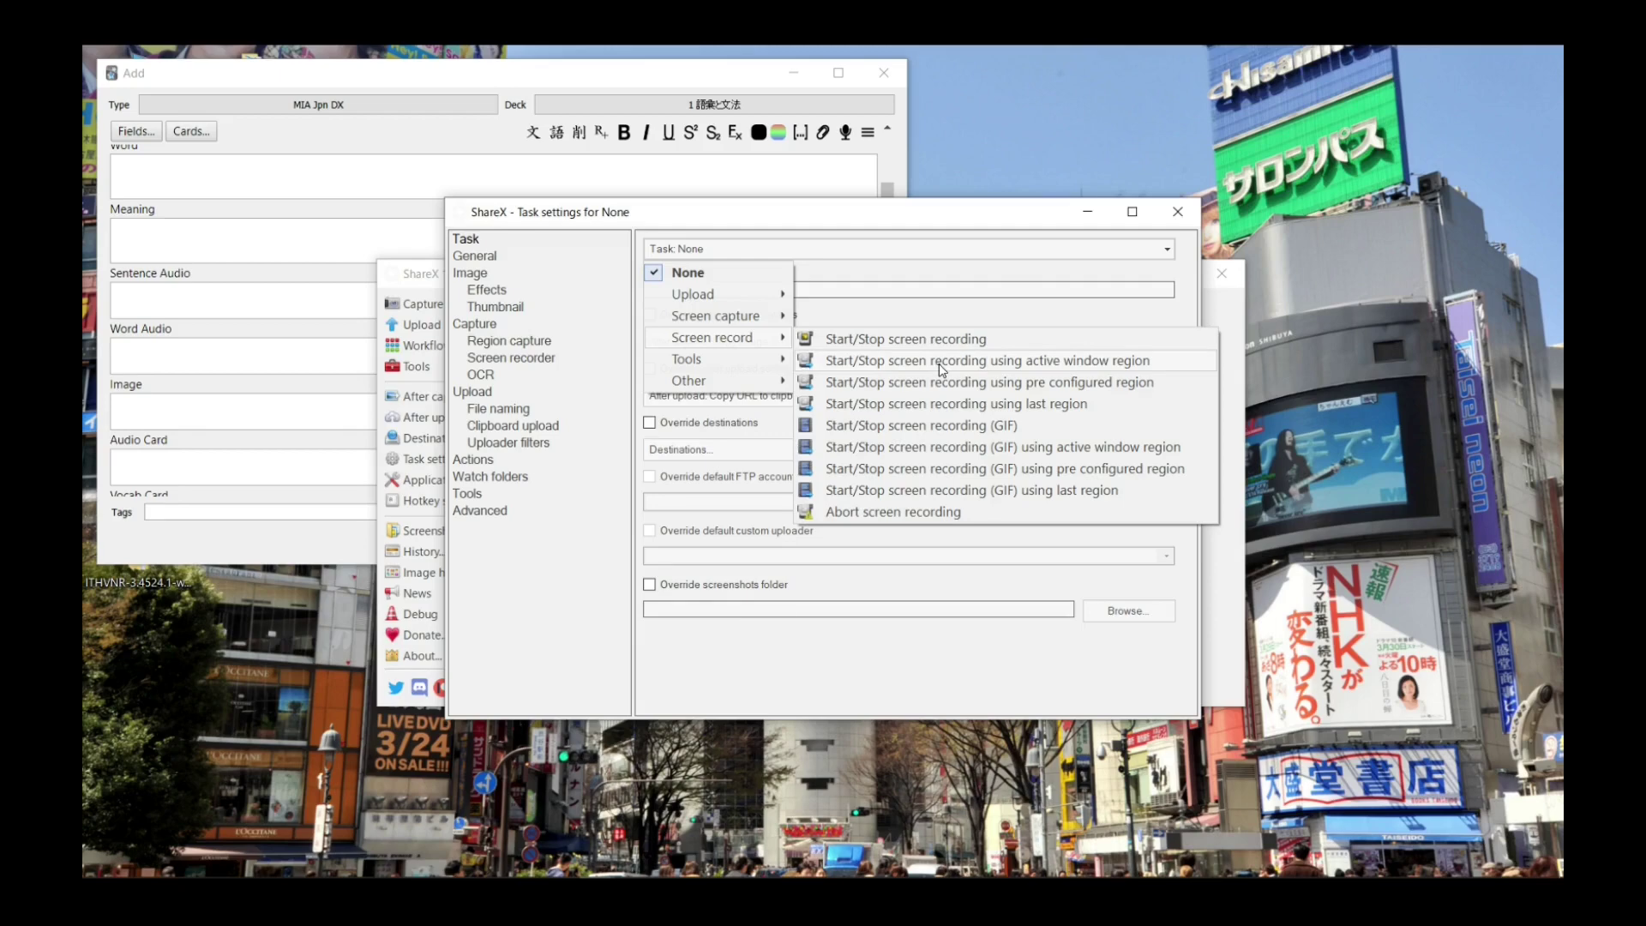
pyautogui.click(939, 364)
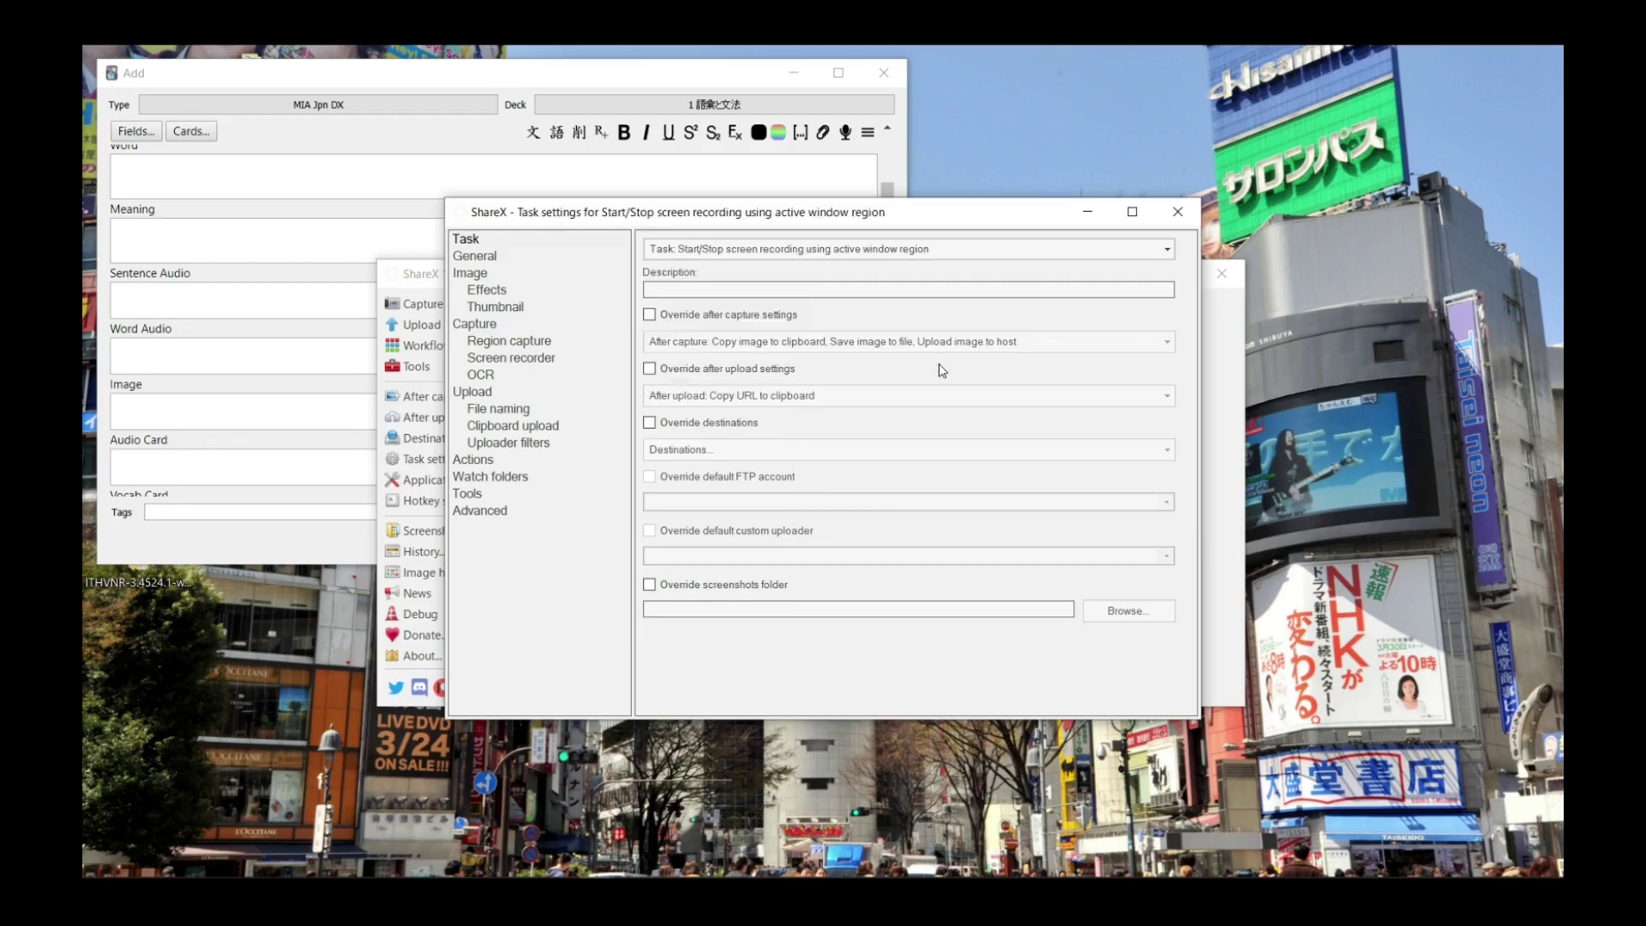
# Step: Override the recording hotkey's after-capture settings: turn off Copy image to clipboard and Upload image to host, and turn on Copy file to clipboard
pyautogui.click(651, 315)
pyautogui.click(727, 348)
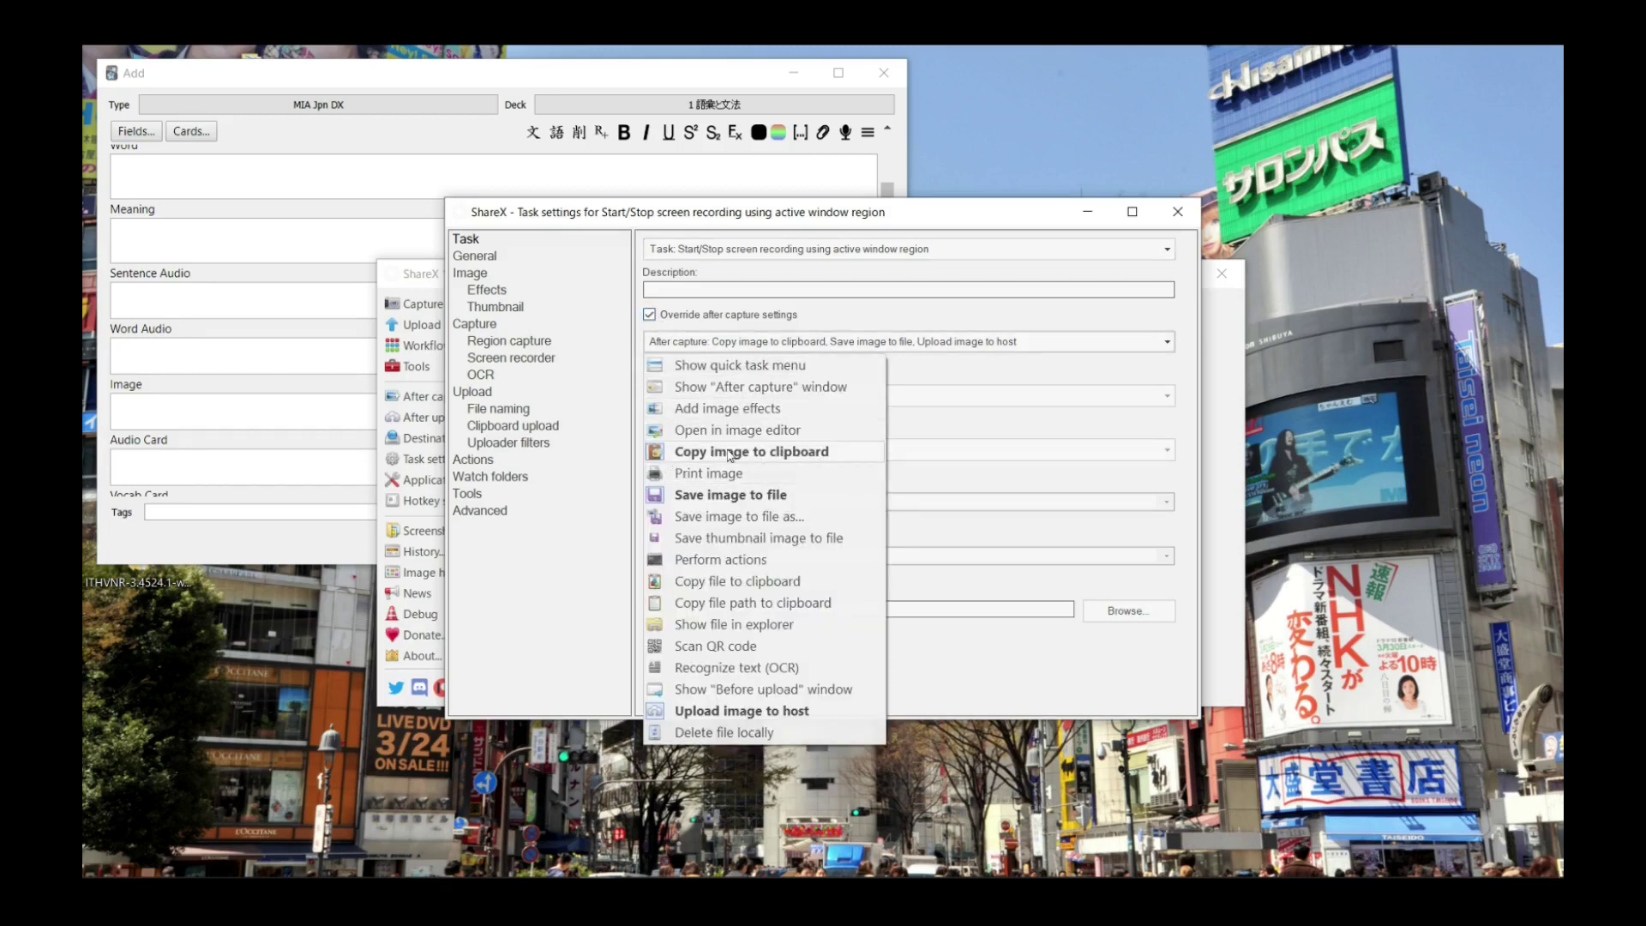
pyautogui.click(742, 453)
pyautogui.click(755, 342)
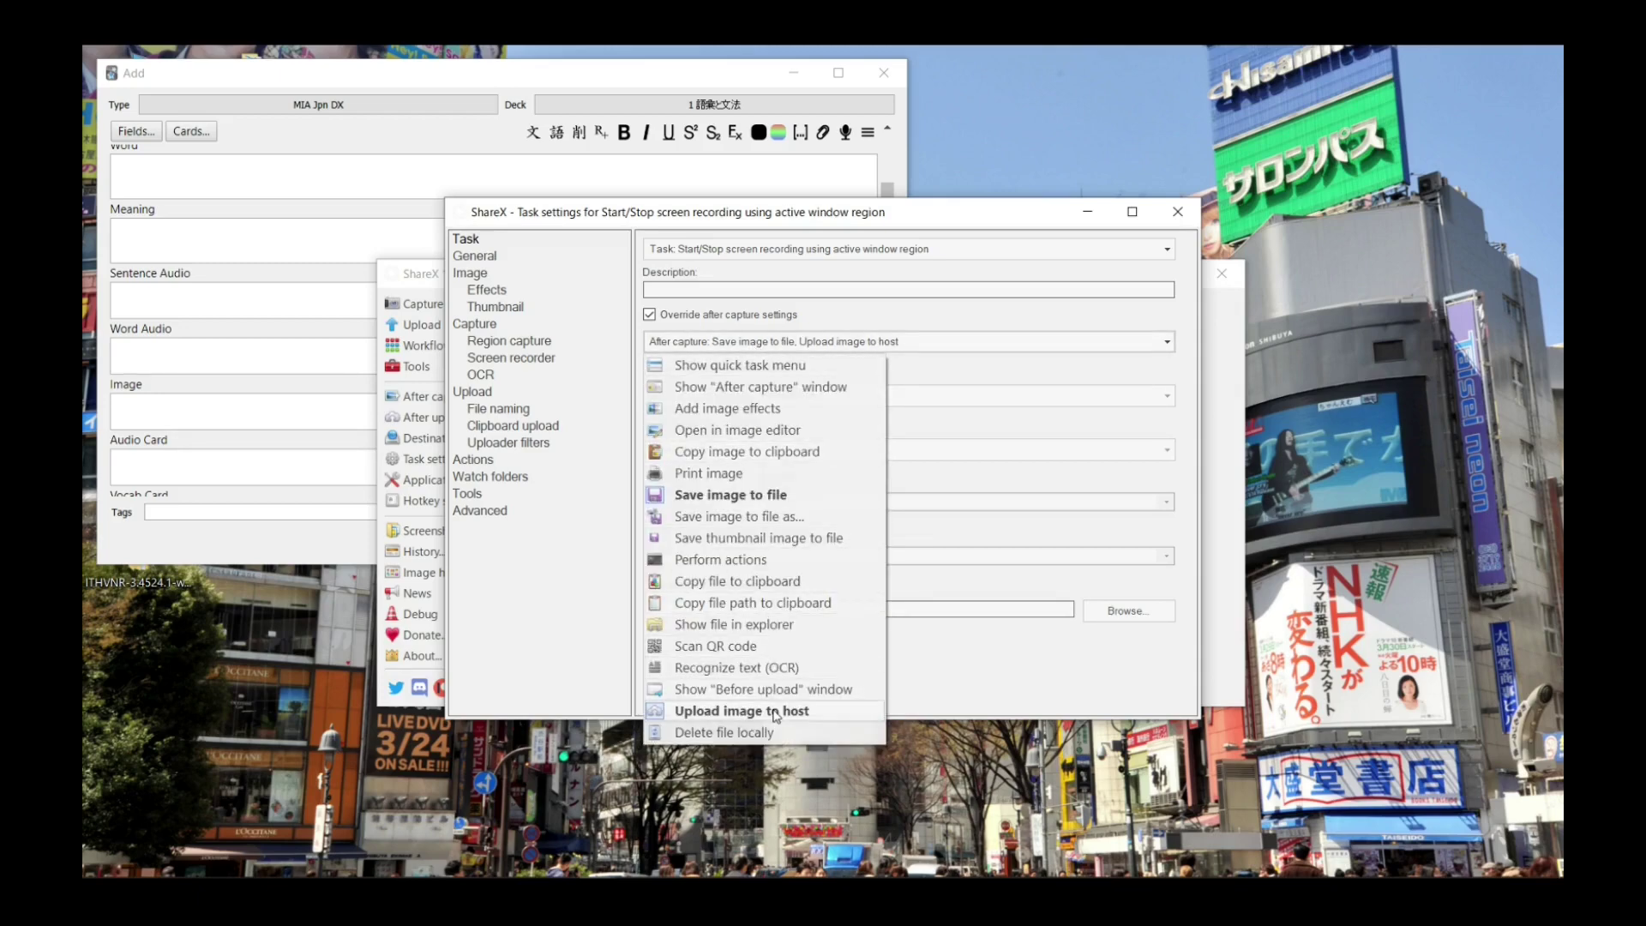
pyautogui.click(775, 715)
pyautogui.click(754, 342)
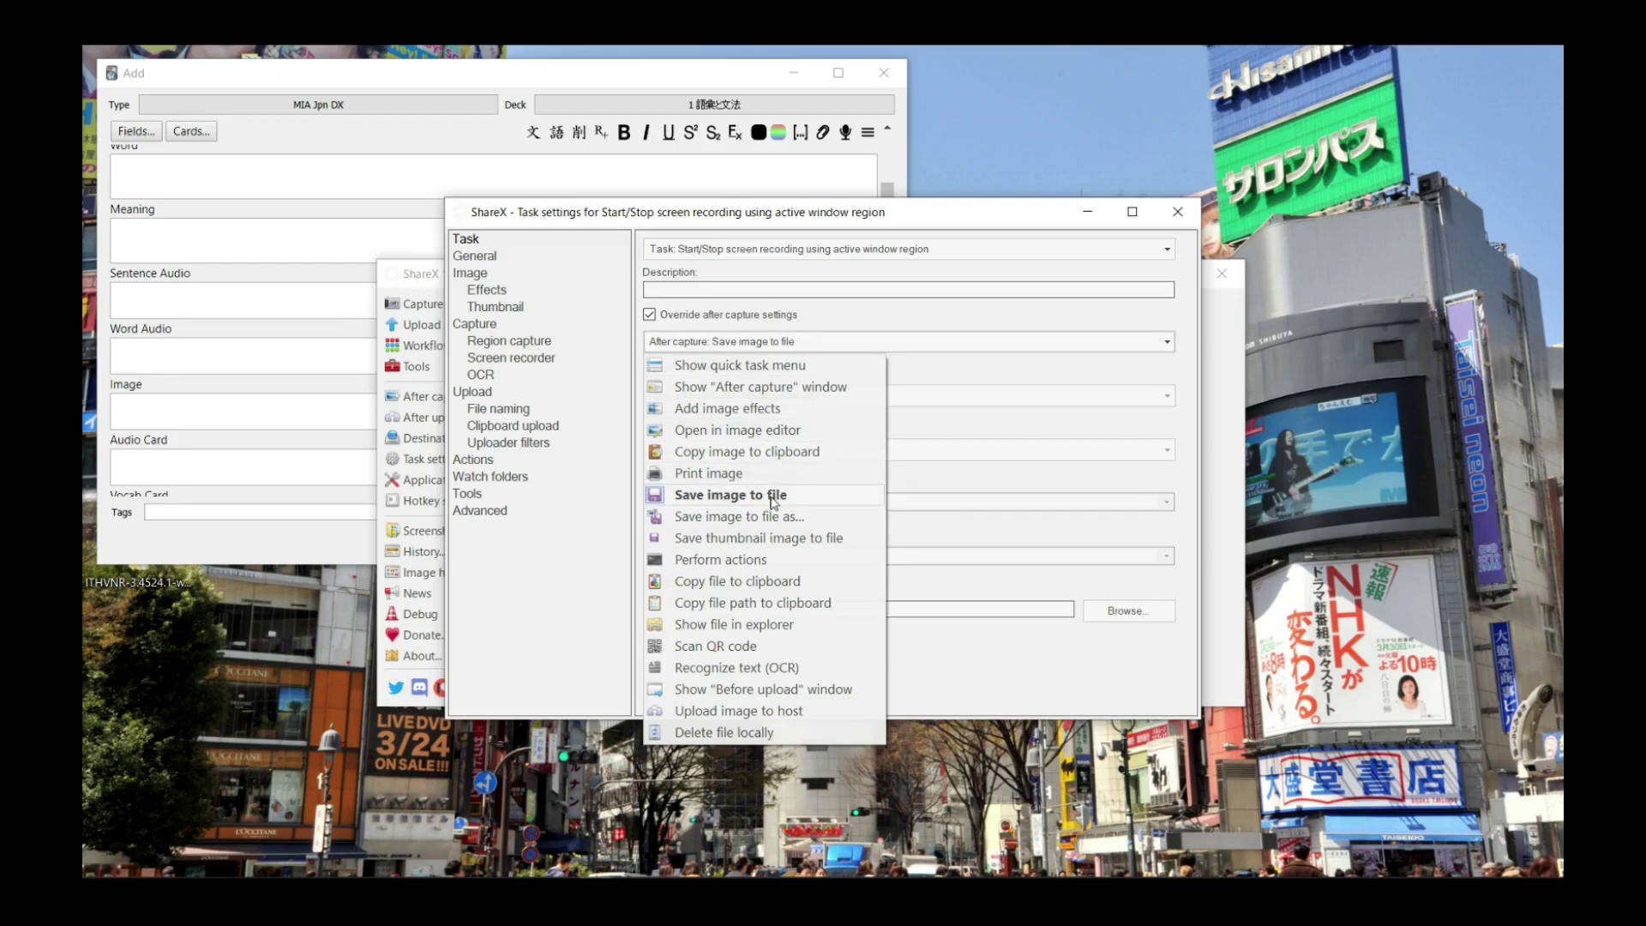
pyautogui.click(758, 590)
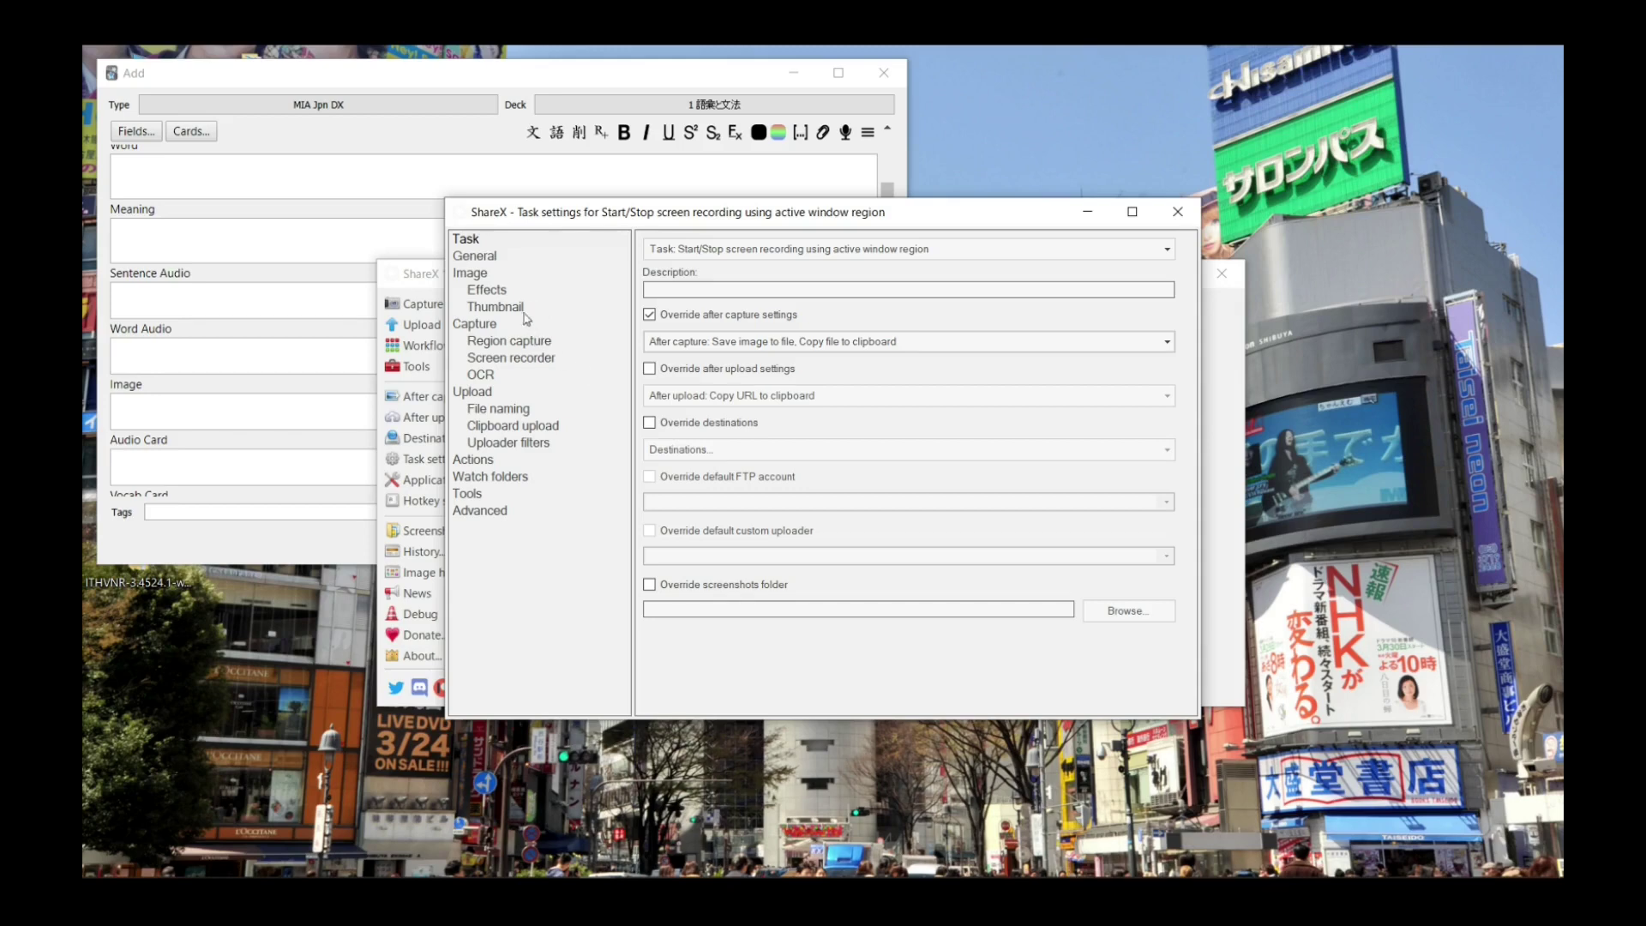
# Step: Override the task's capture settings and set its screen recording sources to None for video and virtual-audio-capturer for audio
pyautogui.click(477, 325)
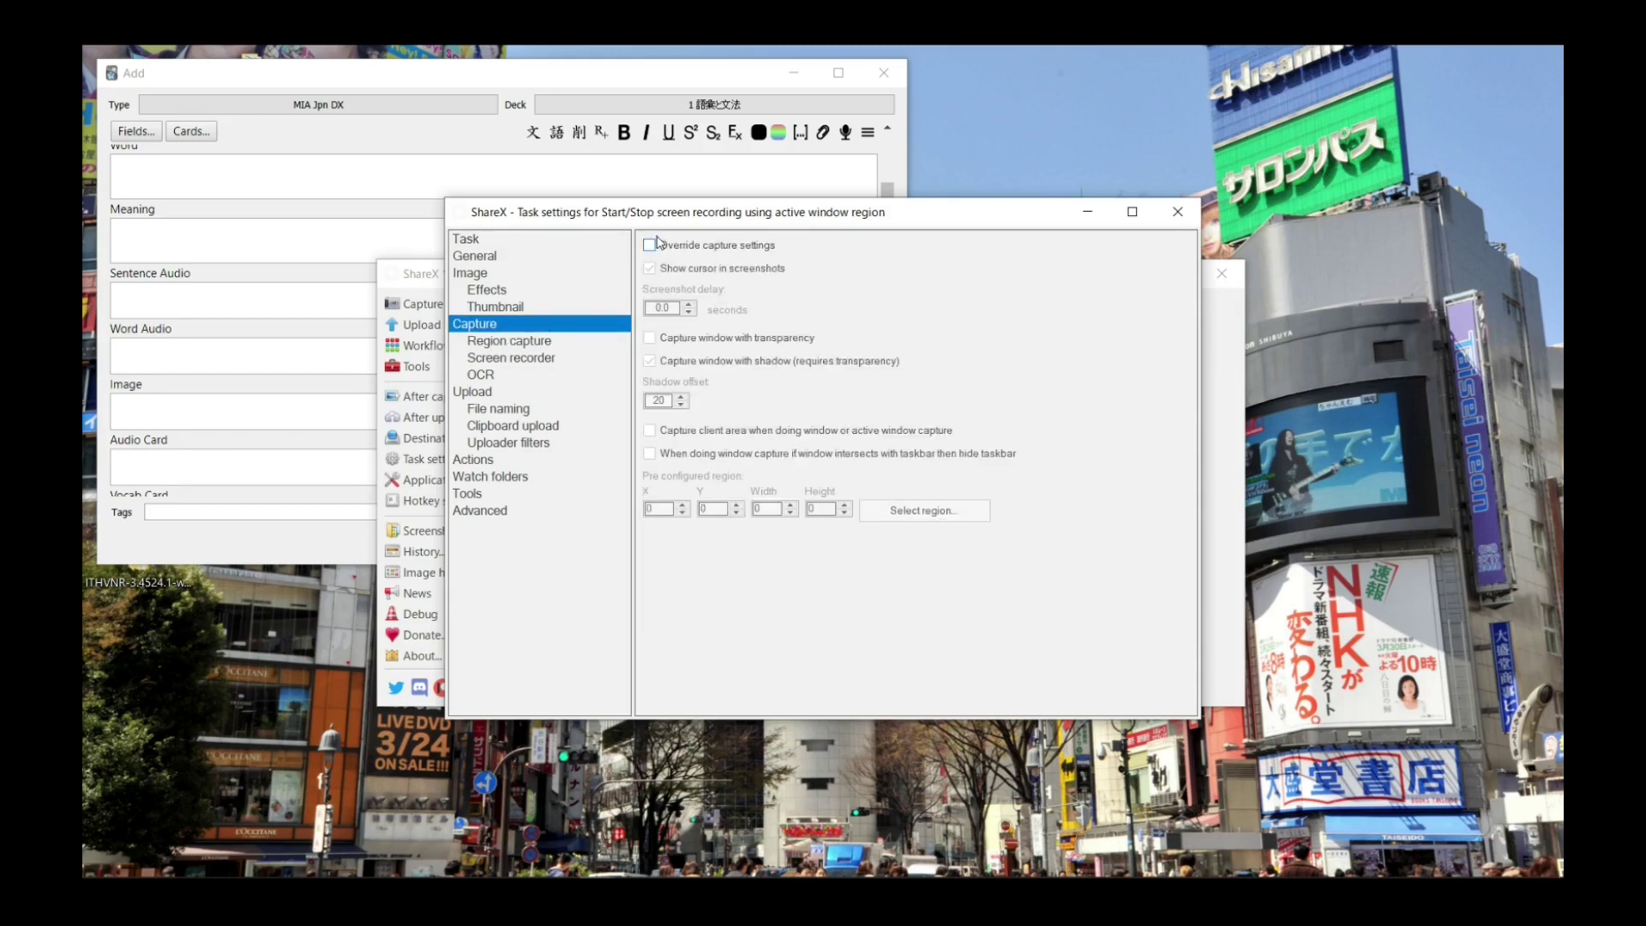
pyautogui.click(650, 247)
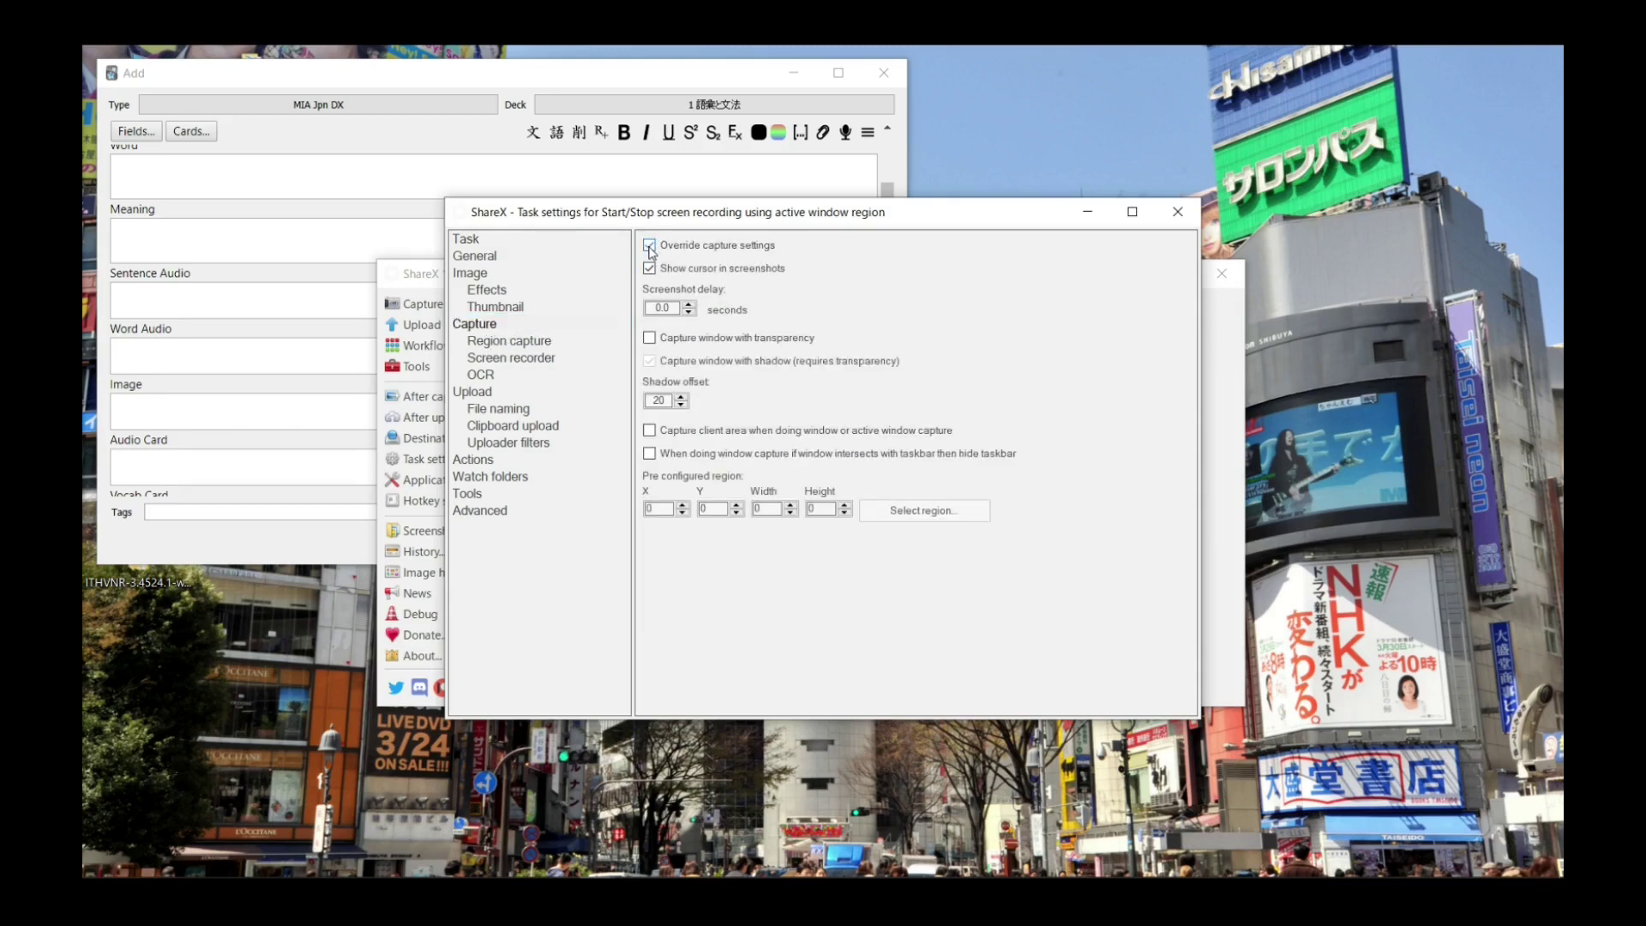
pyautogui.click(510, 358)
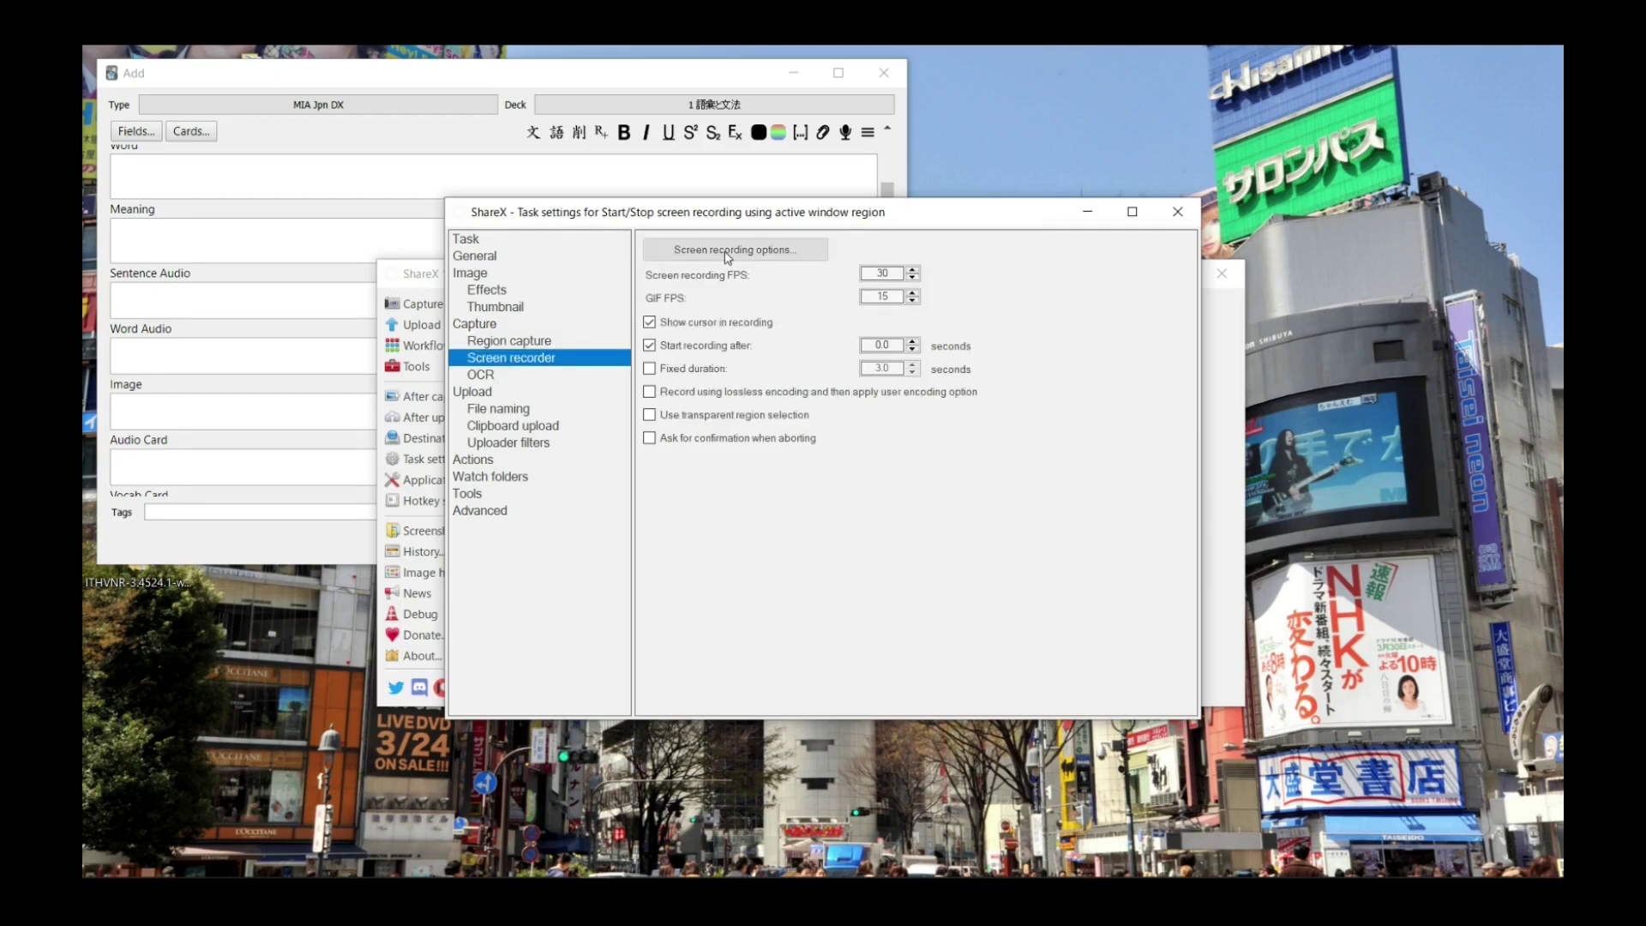
pyautogui.click(812, 254)
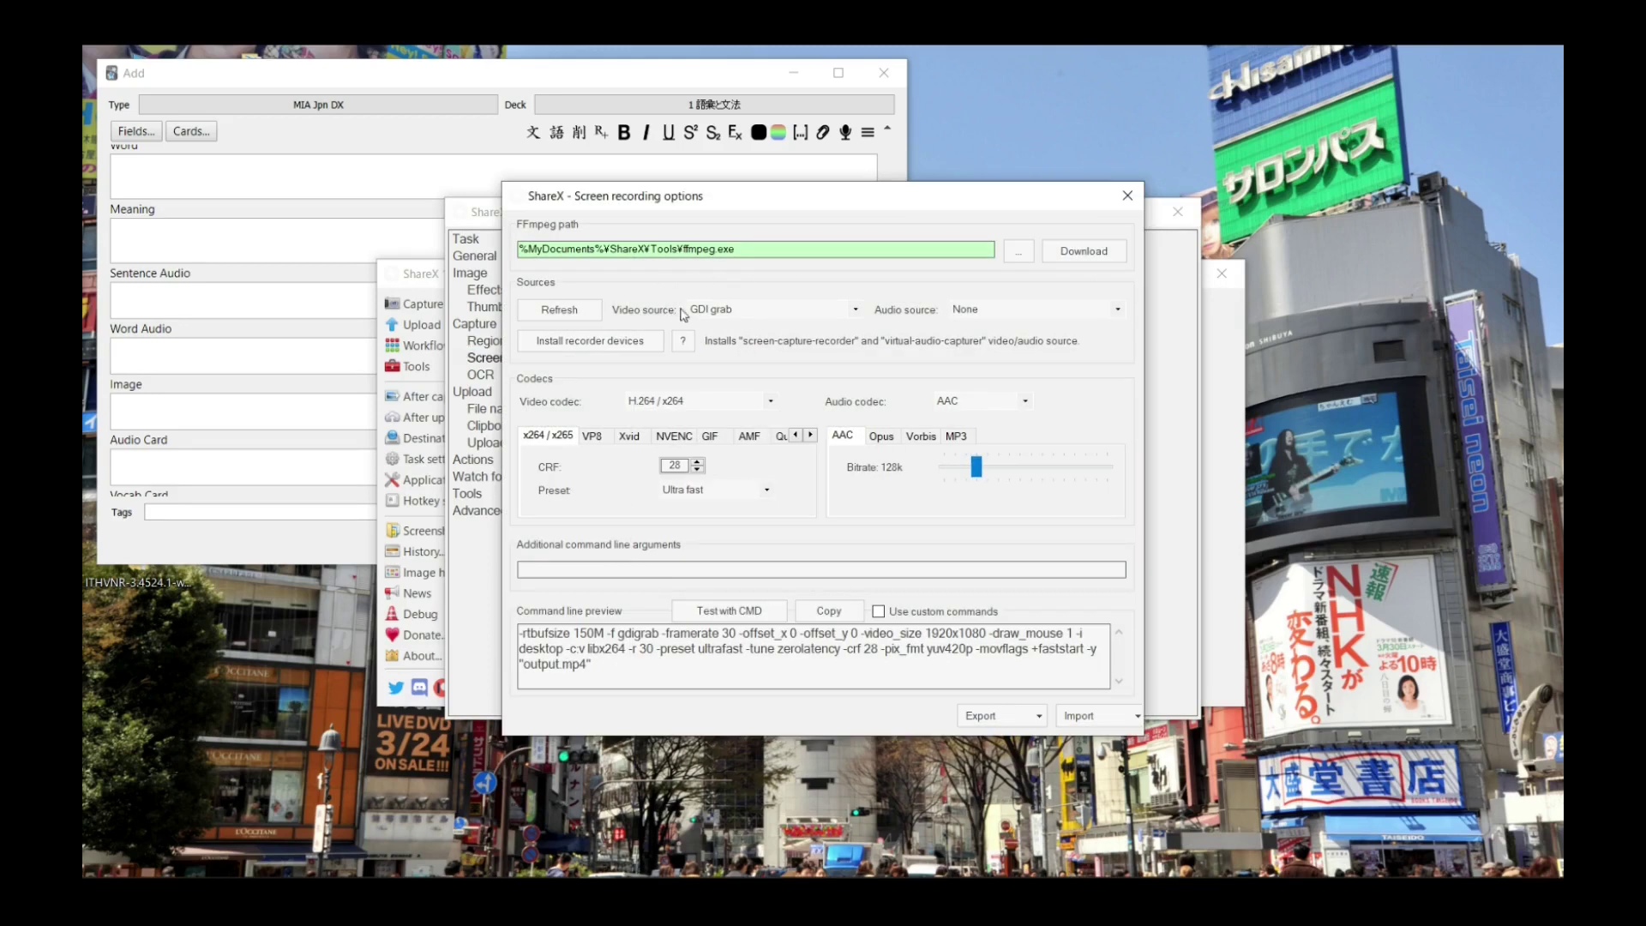
pyautogui.click(752, 310)
pyautogui.click(728, 326)
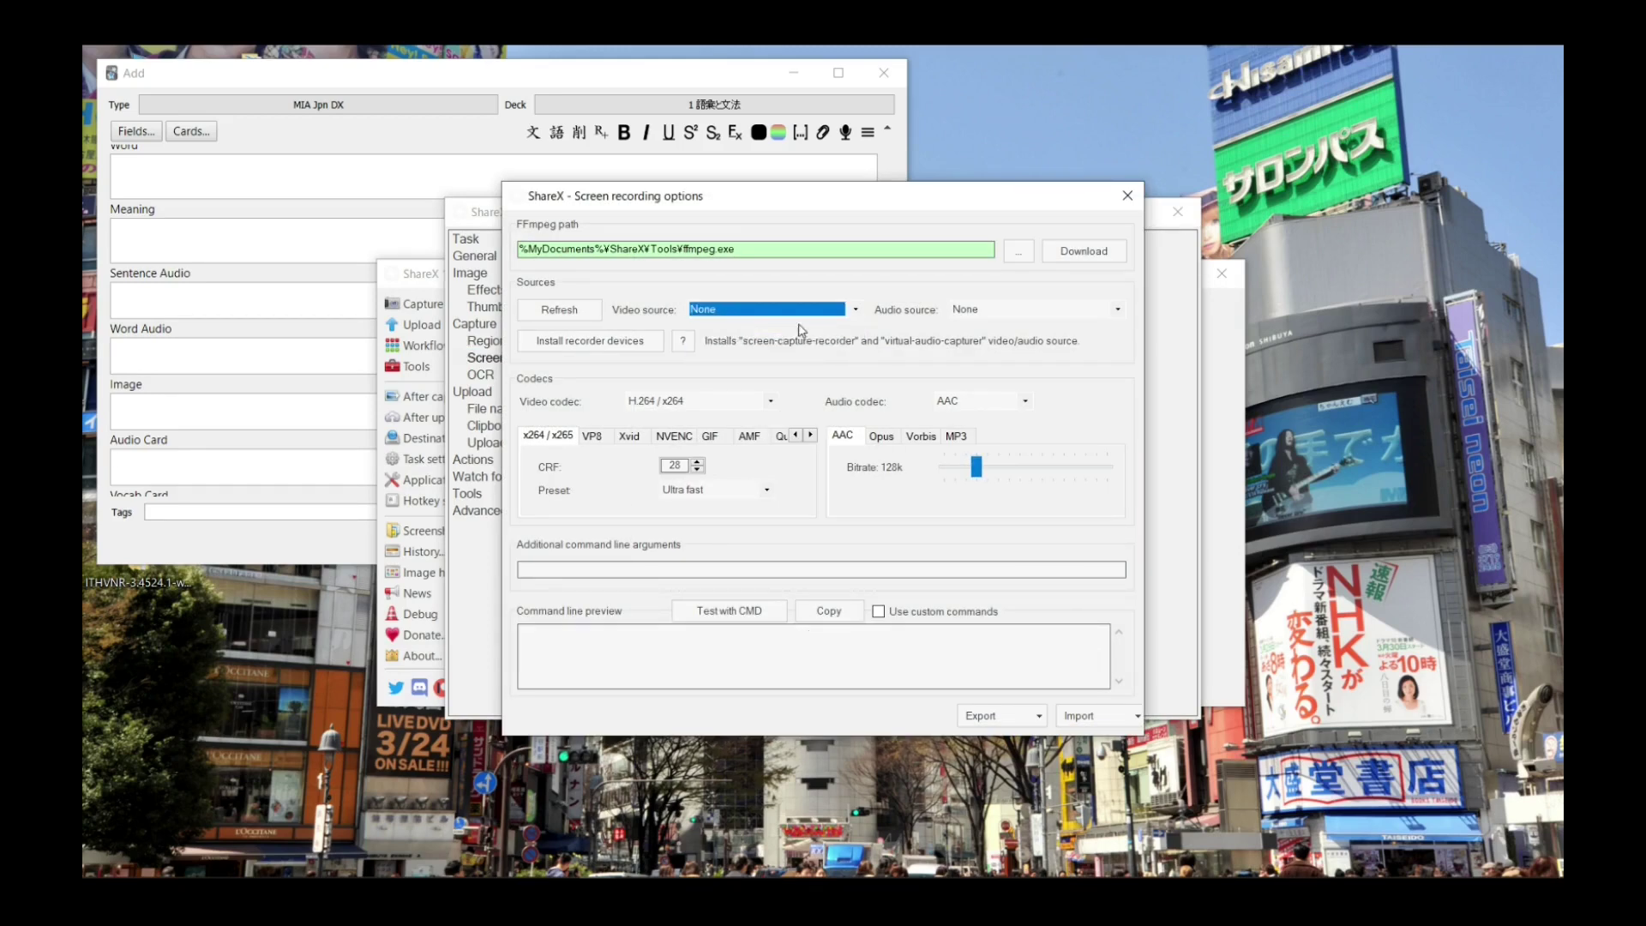
pyautogui.click(998, 311)
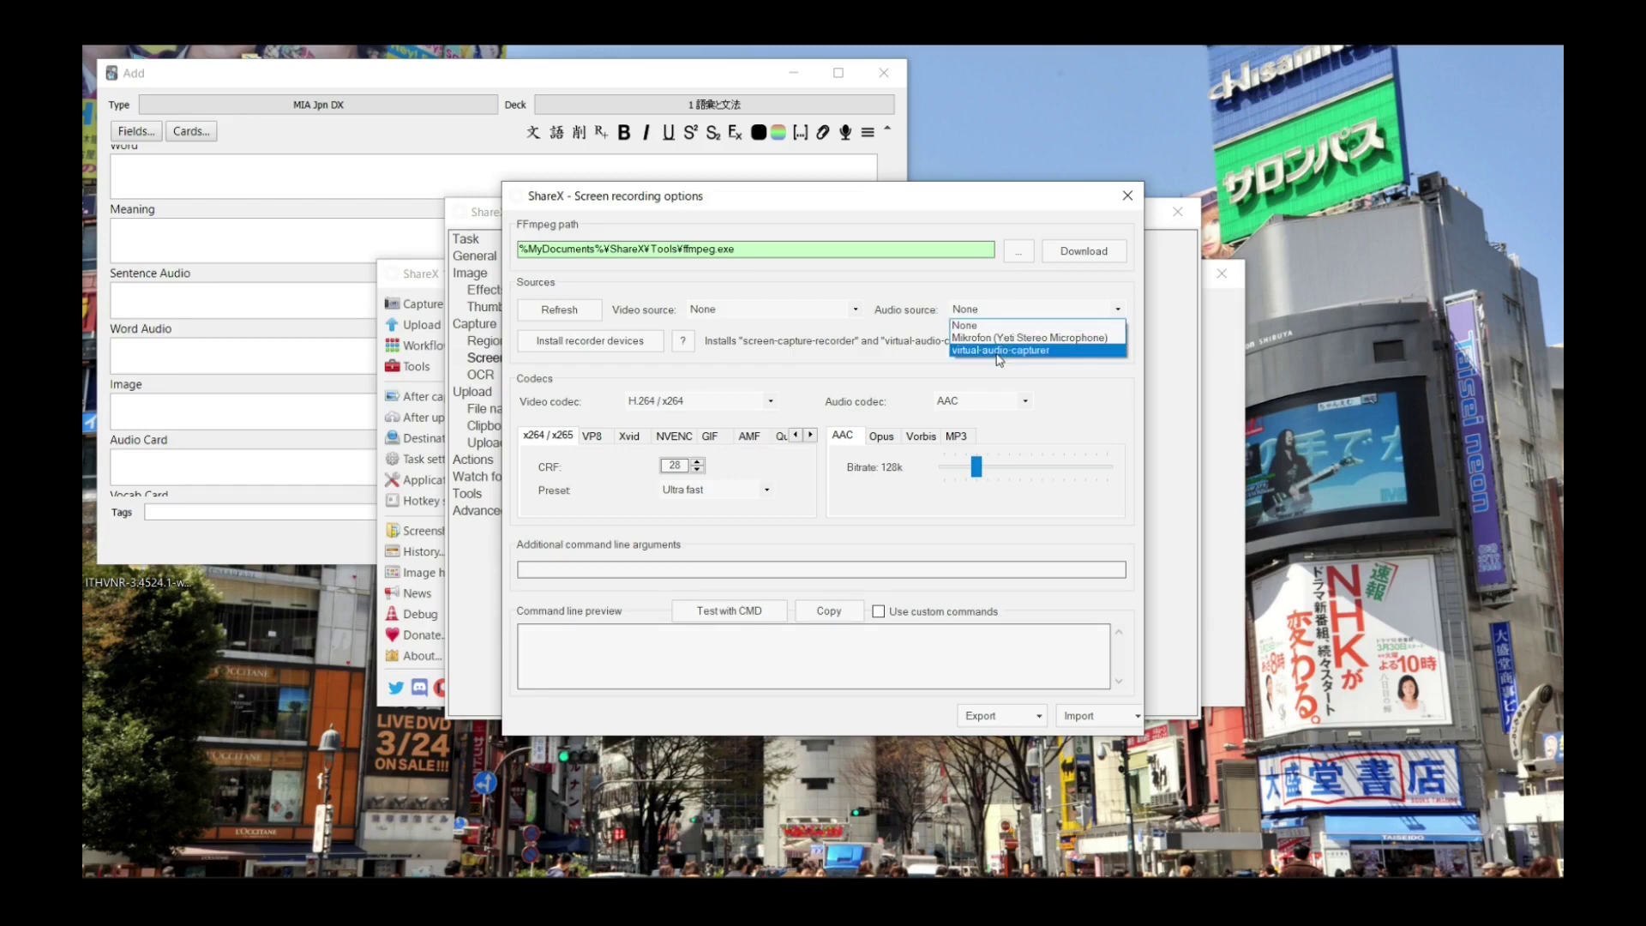
pyautogui.click(999, 351)
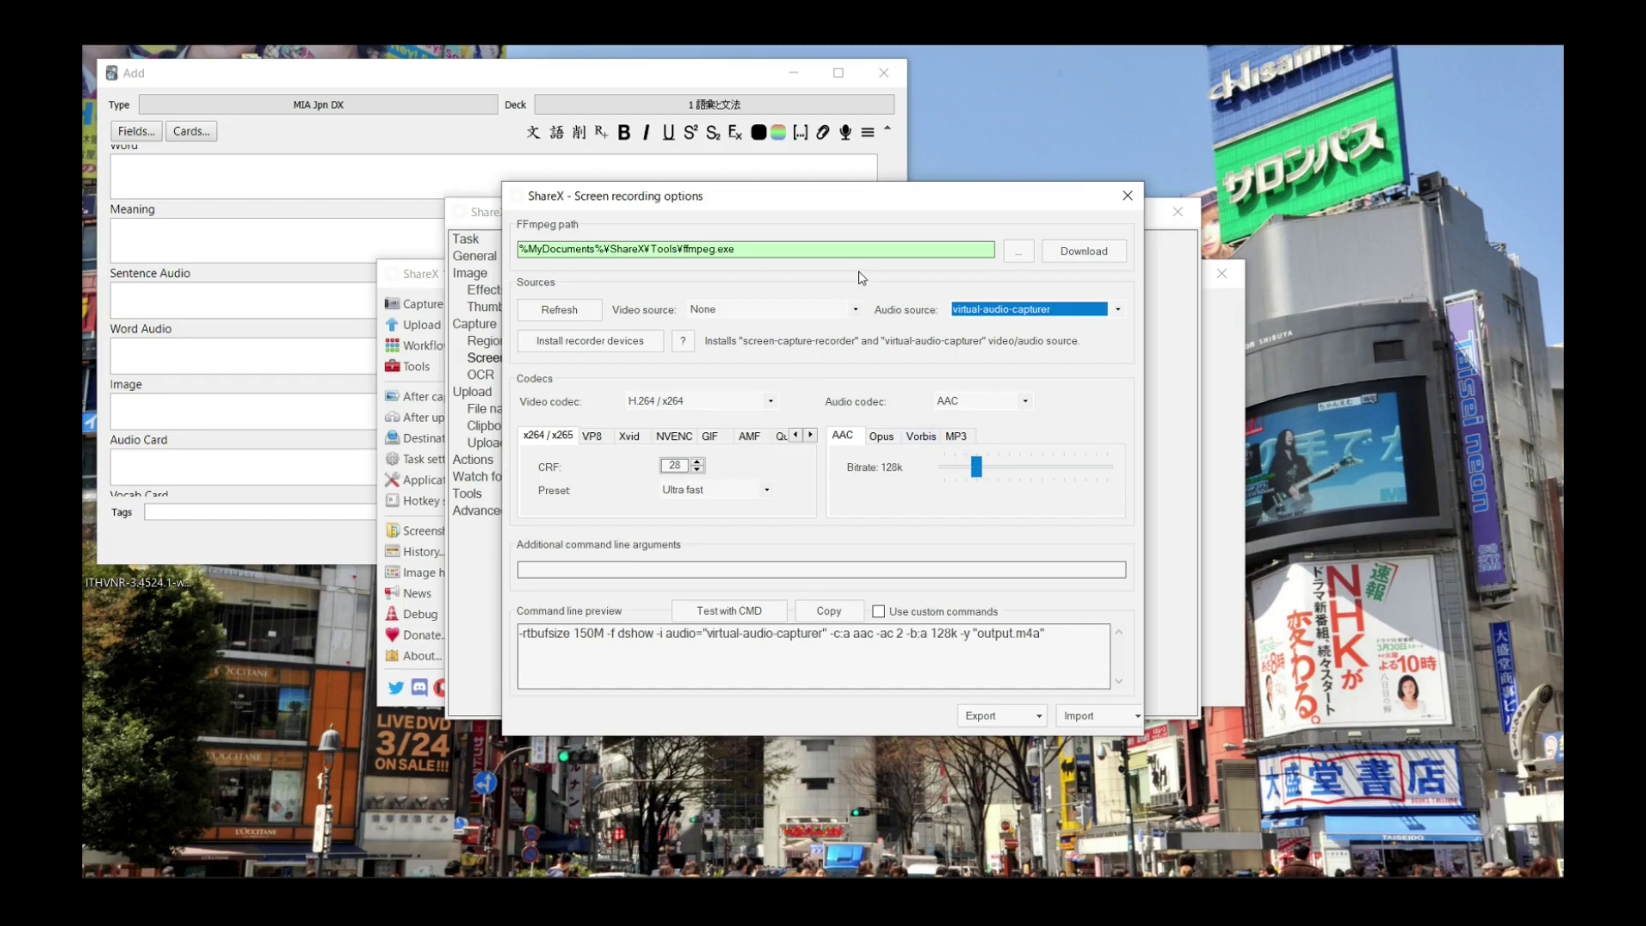
# Step: Set the audio codec to MP3, test the recording command with CMD, and close the screen recording options
pyautogui.click(956, 435)
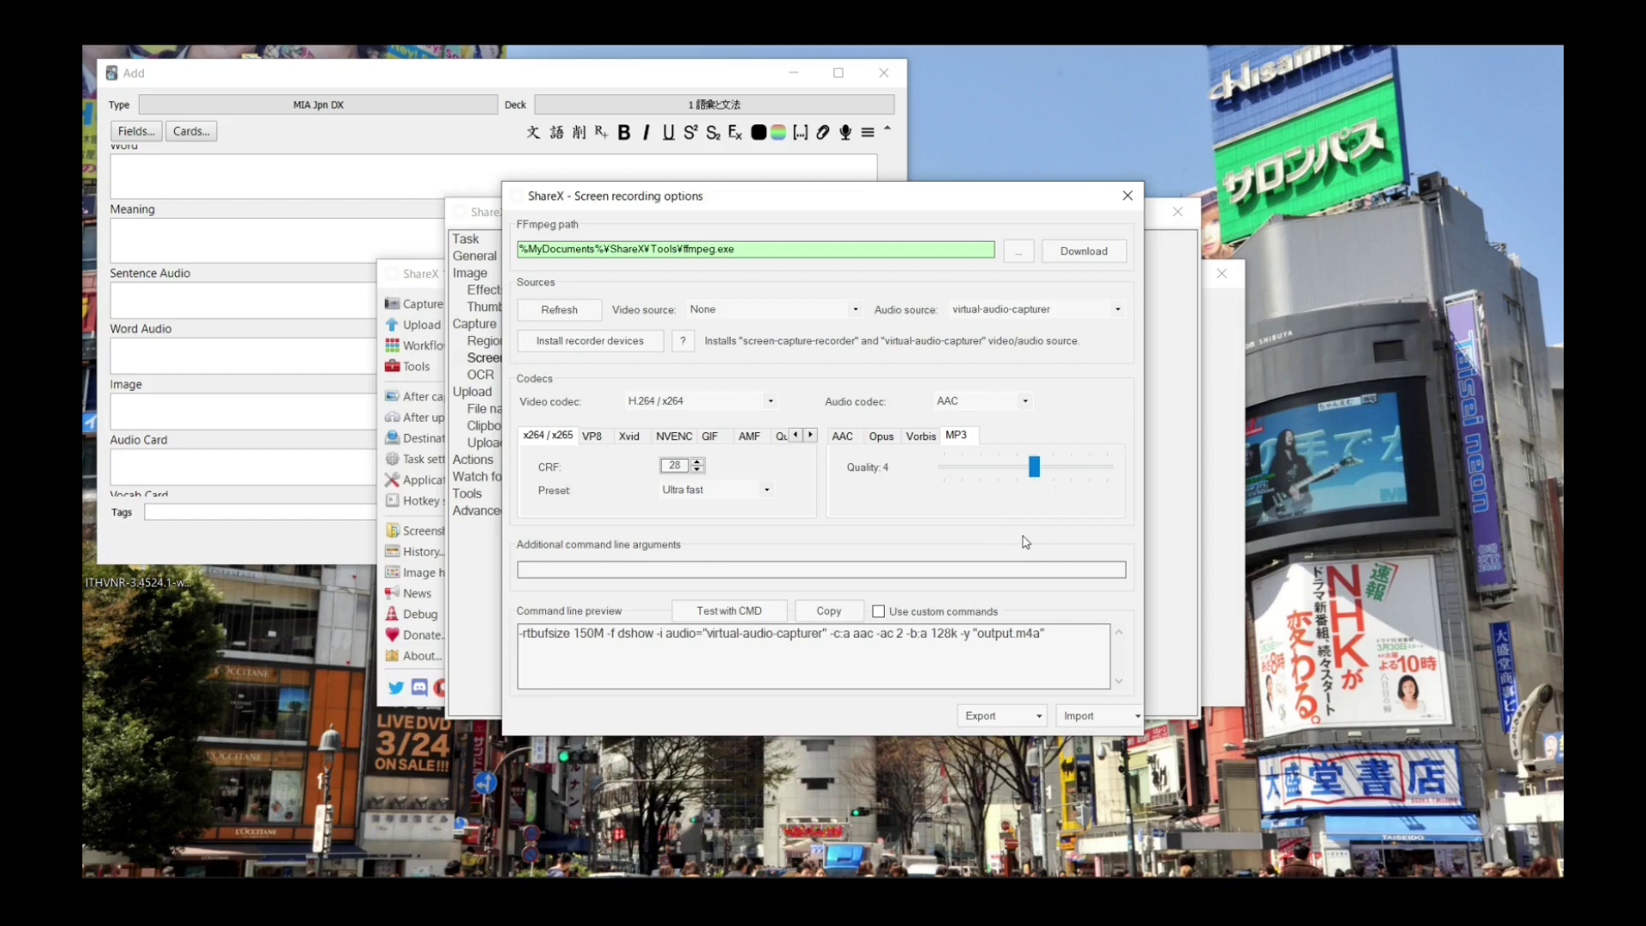
pyautogui.click(1027, 405)
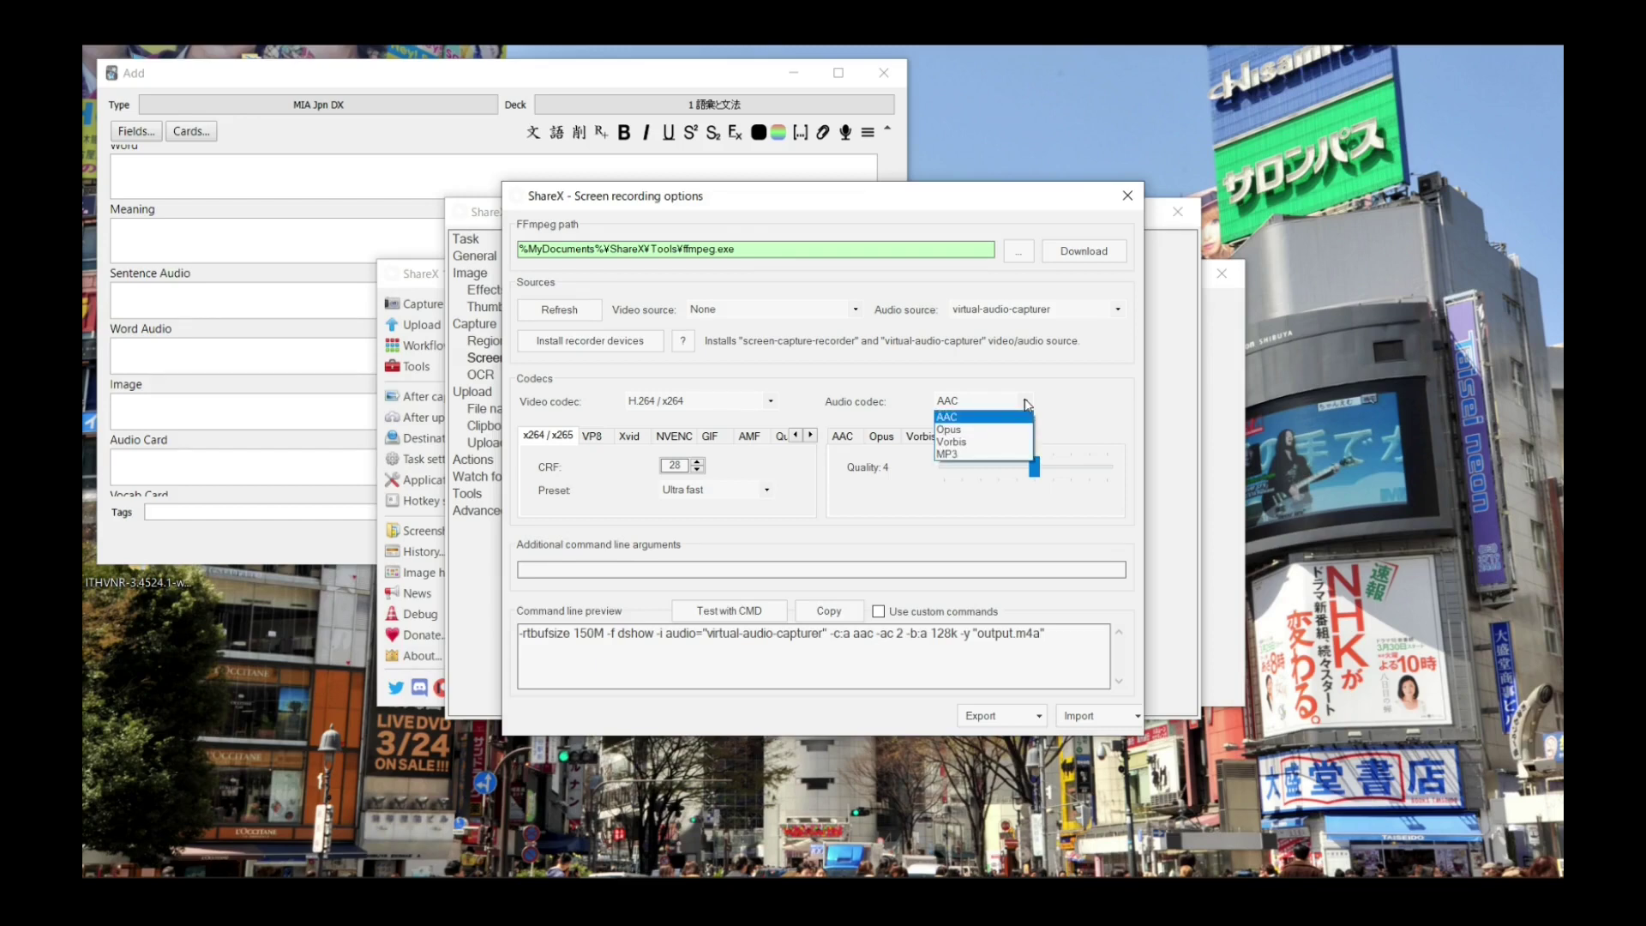
pyautogui.click(963, 455)
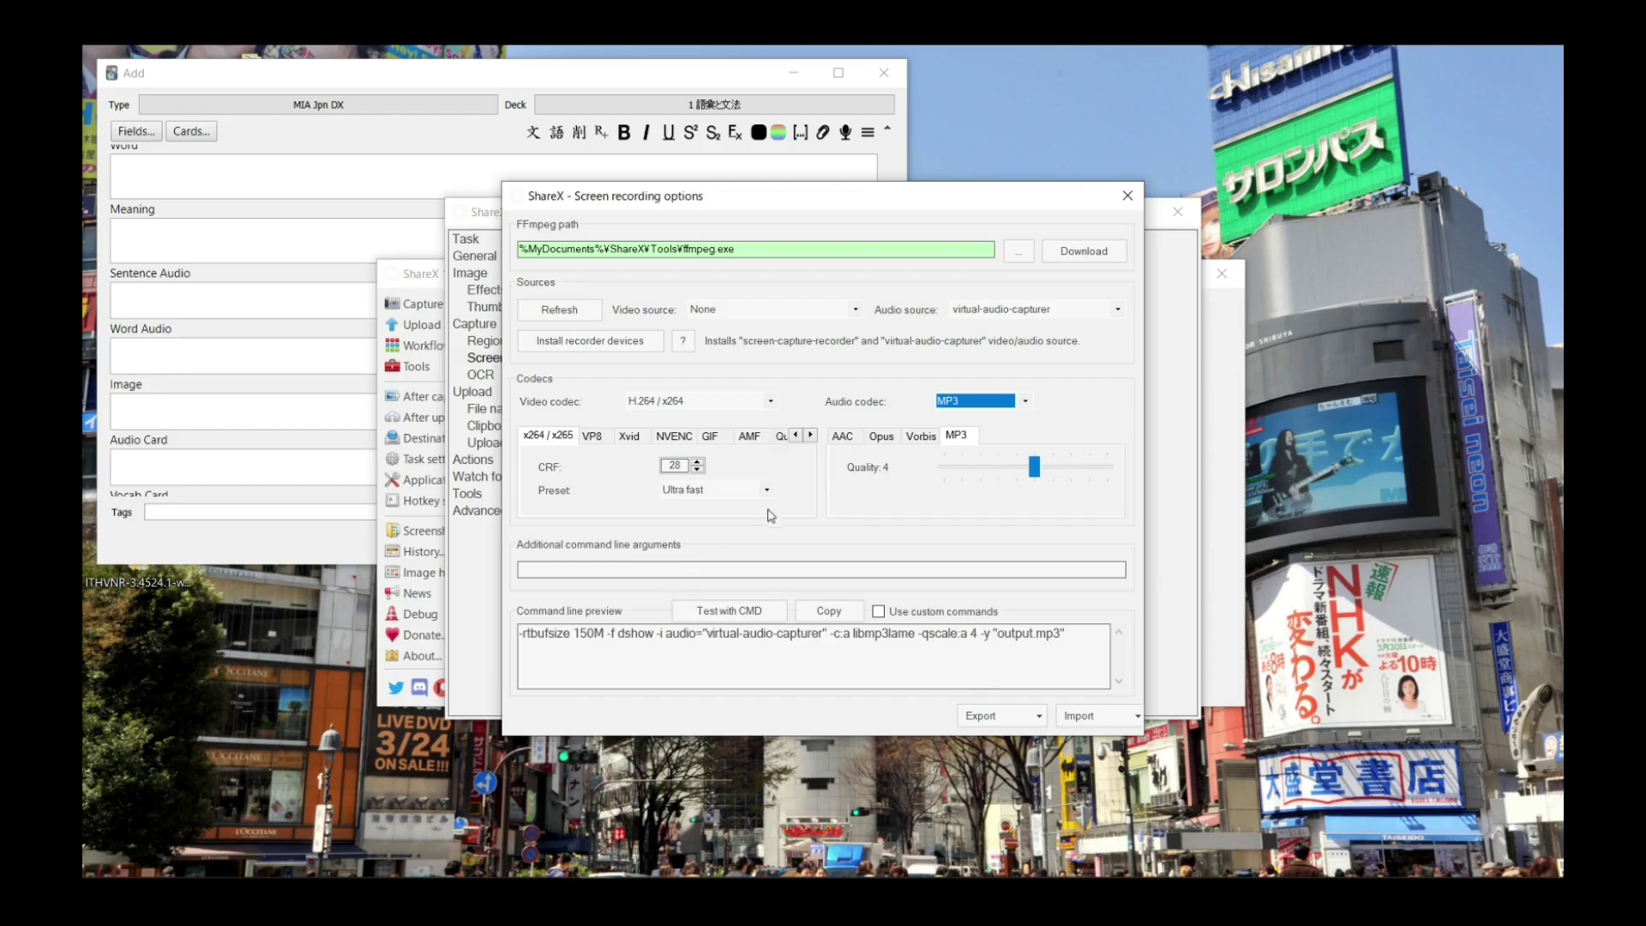
pyautogui.click(712, 610)
pyautogui.click(721, 611)
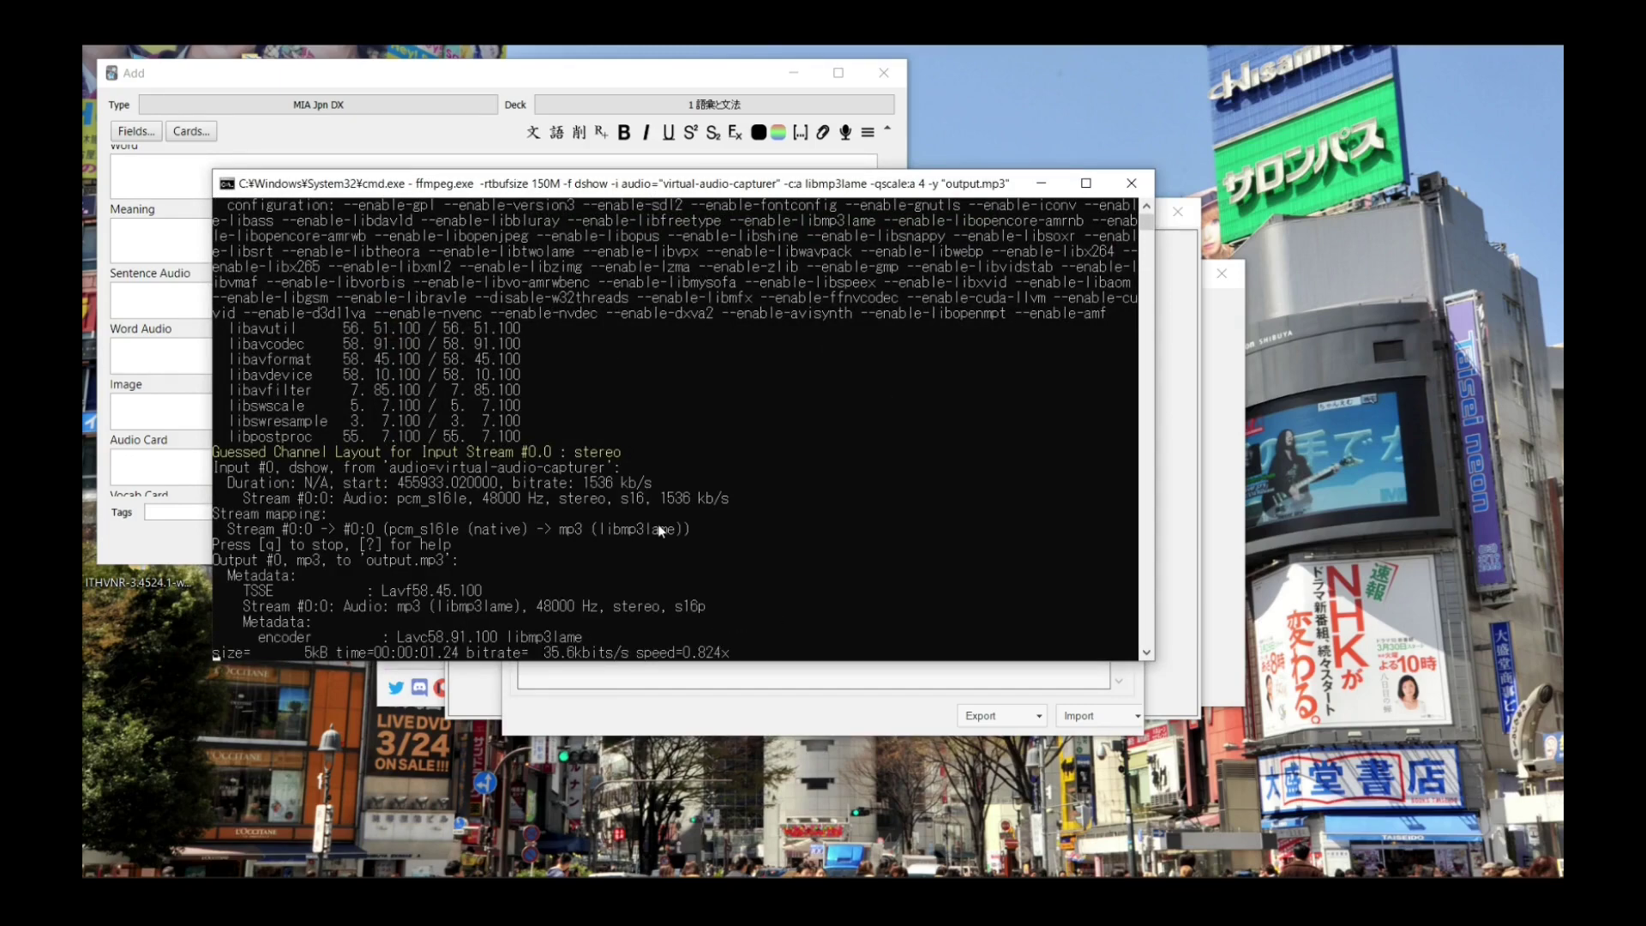
pyautogui.click(1131, 194)
pyautogui.click(1125, 192)
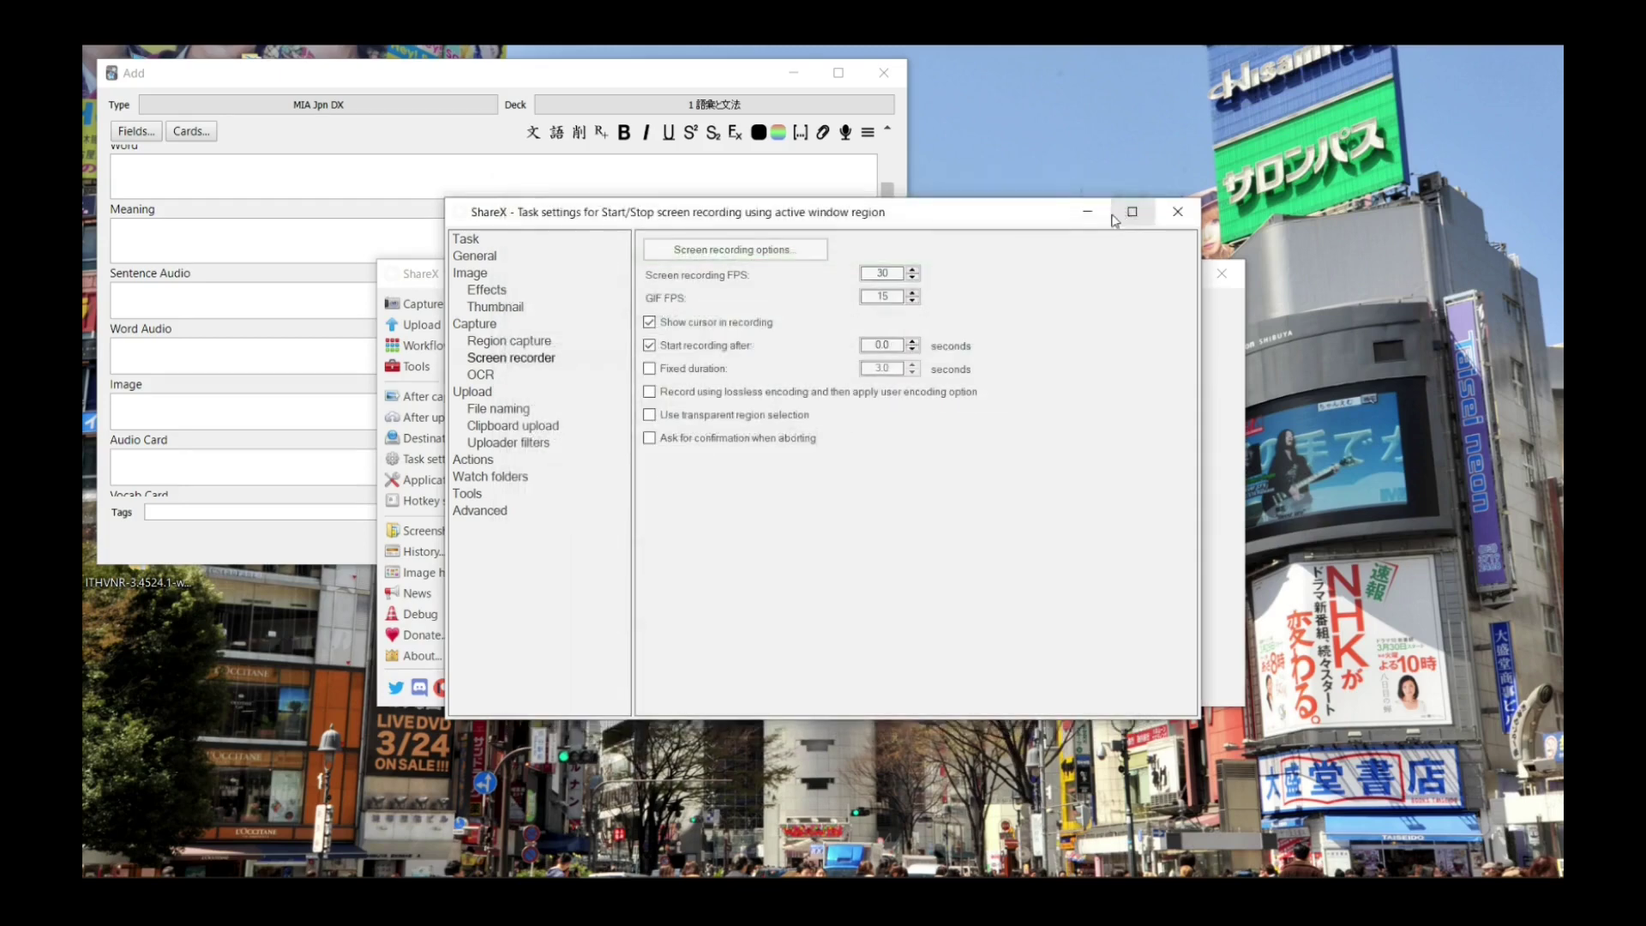
# Step: Assign Alt + 1 to the active window recording hotkey and close the hotkey settings
pyautogui.click(1178, 212)
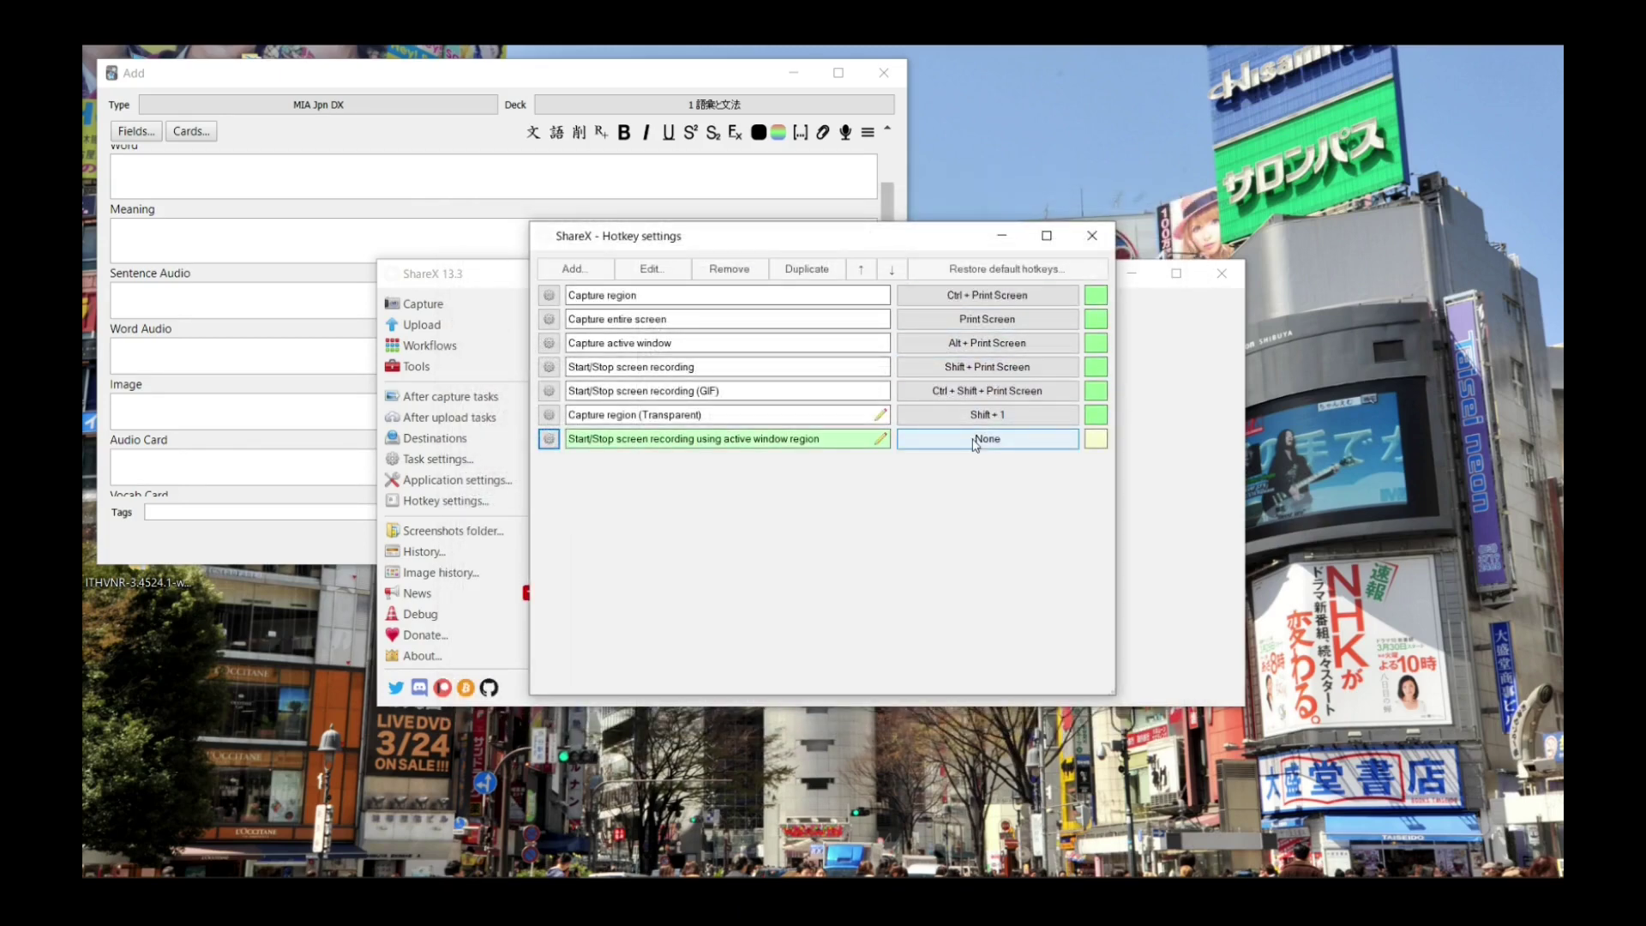
pyautogui.click(975, 443)
pyautogui.hotkey('alt', '1')
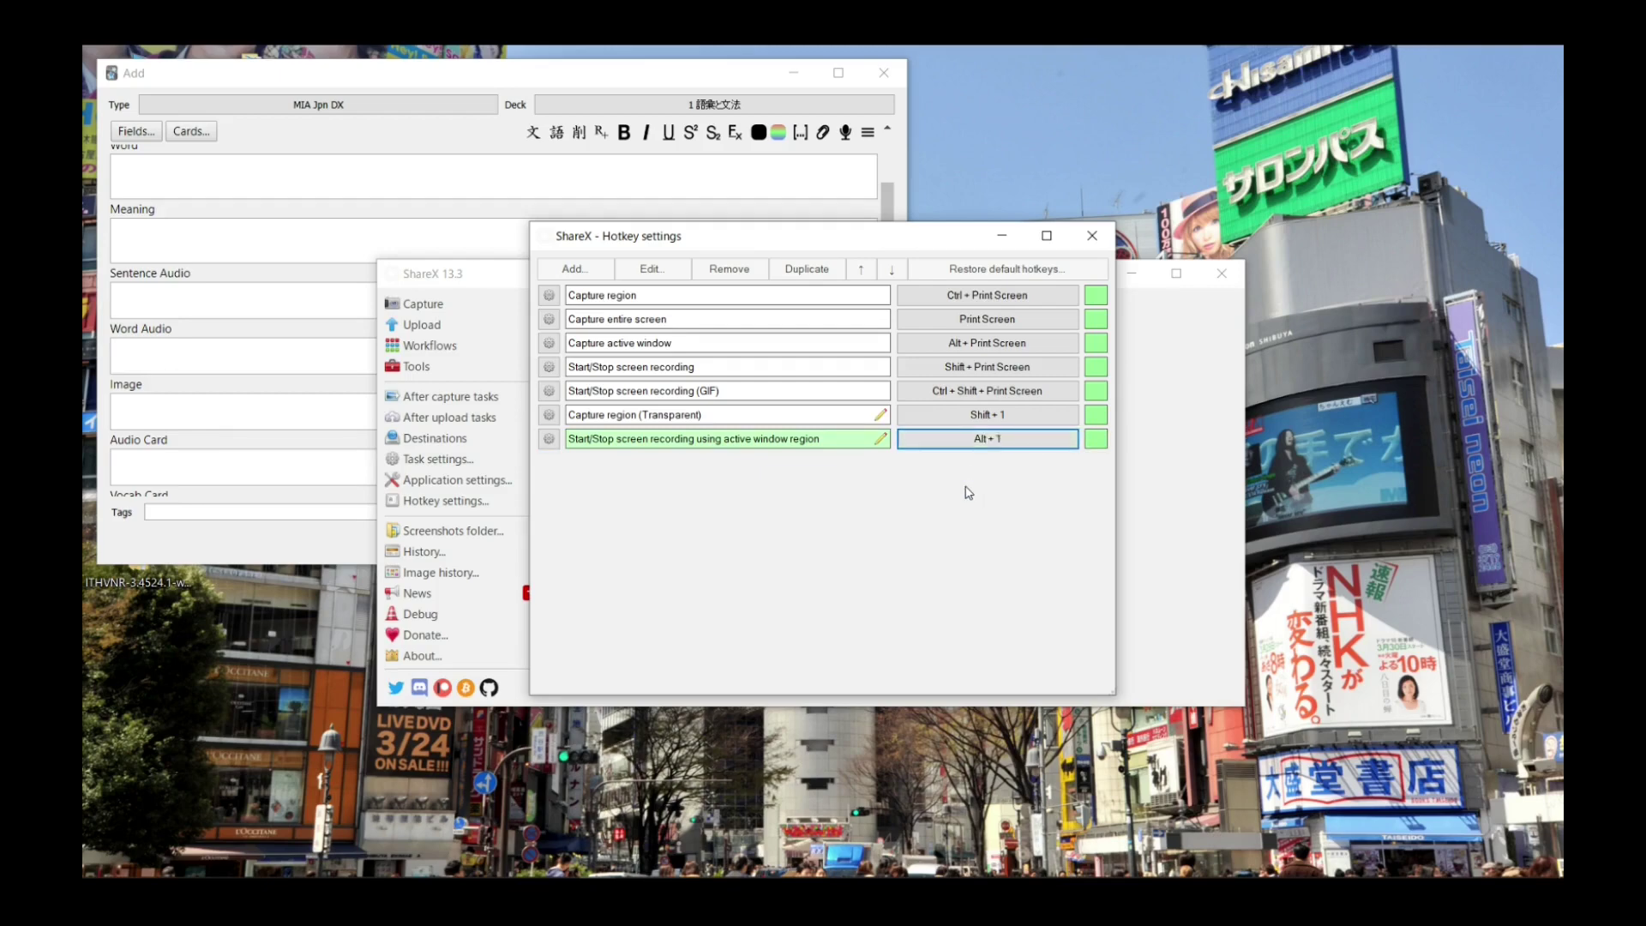
pyautogui.click(1099, 236)
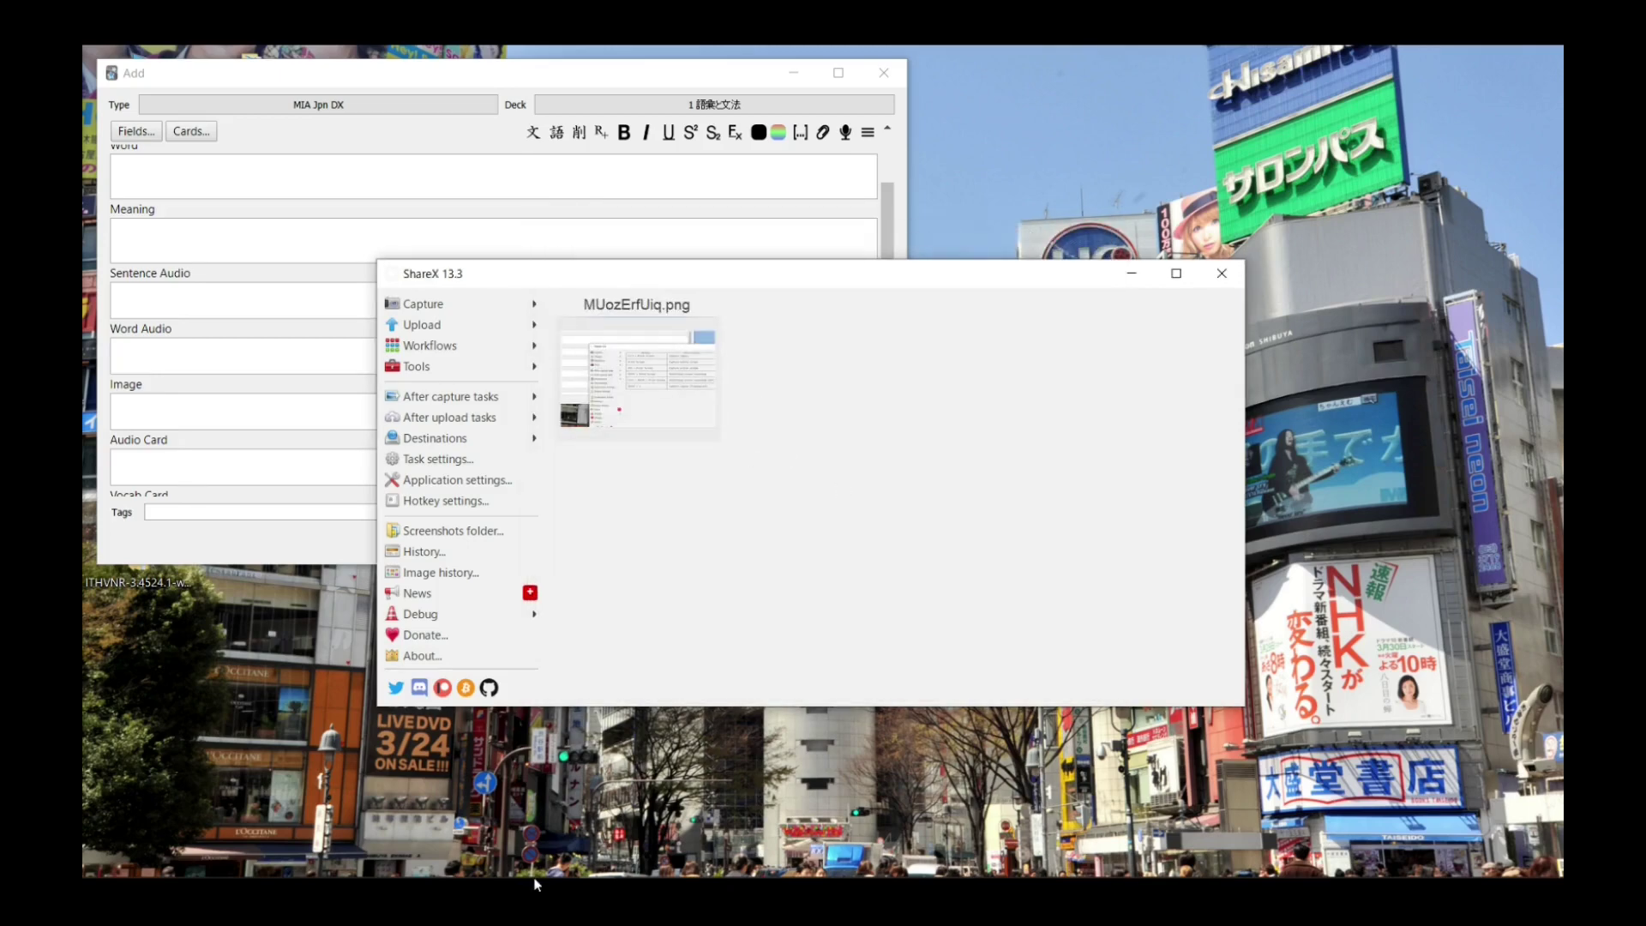
# Step: Switch to the YouTube video in Chrome and record a few seconds of its audio with the new ShareX recording hotkey
pyautogui.moveTo(310, 876)
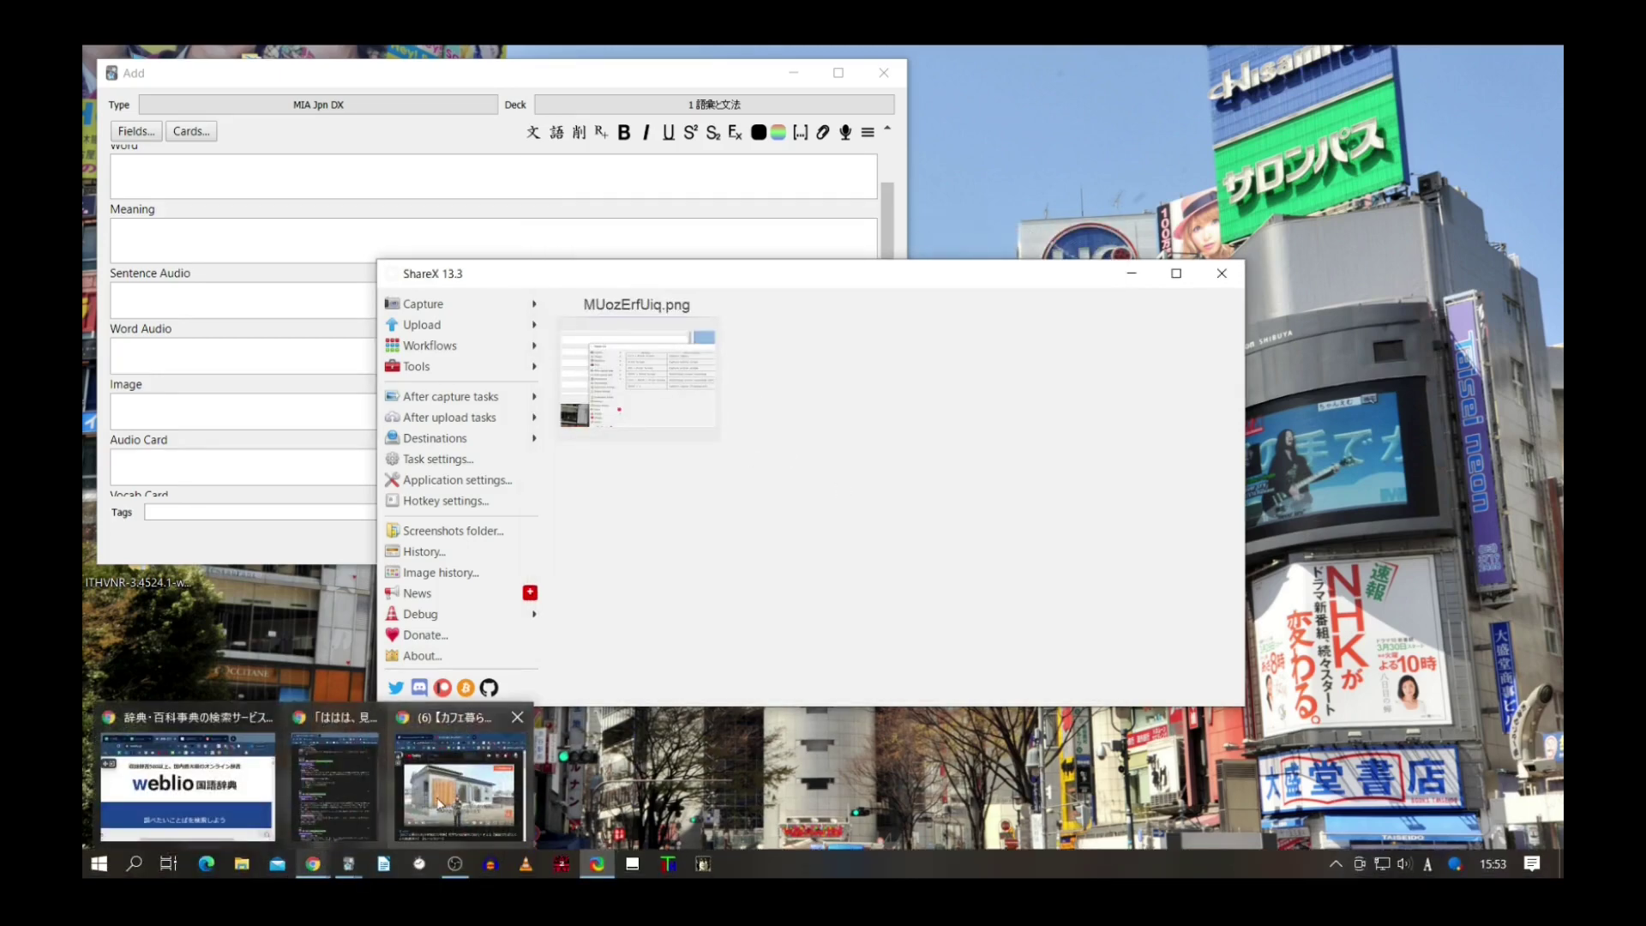
pyautogui.click(440, 803)
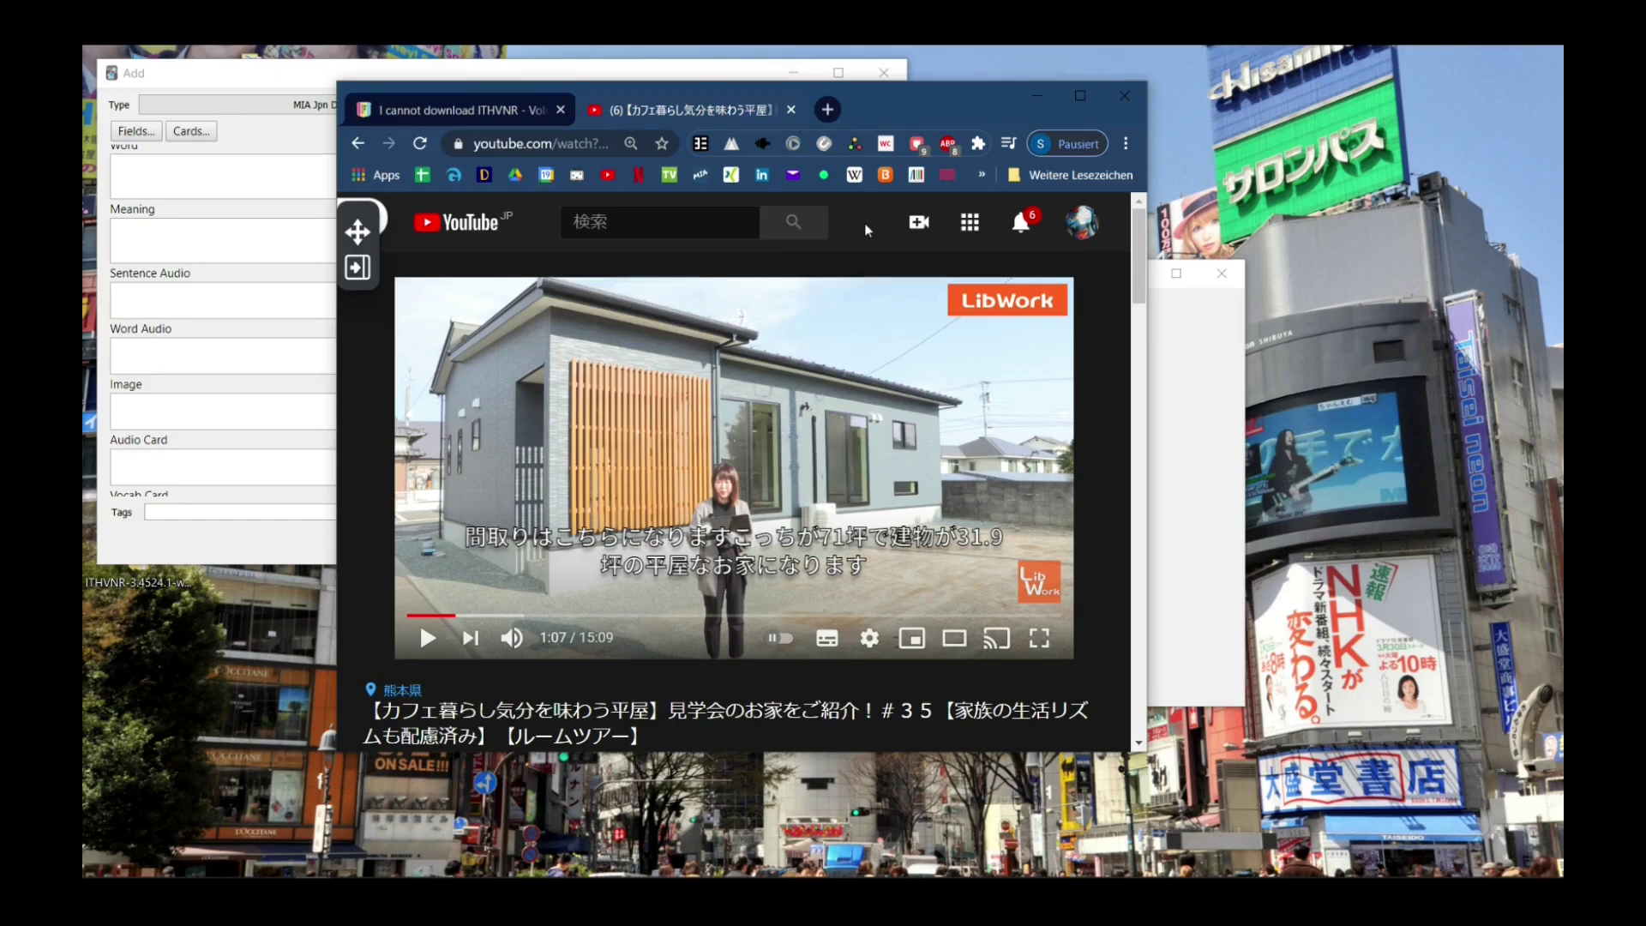
pyautogui.press('shift+Print')
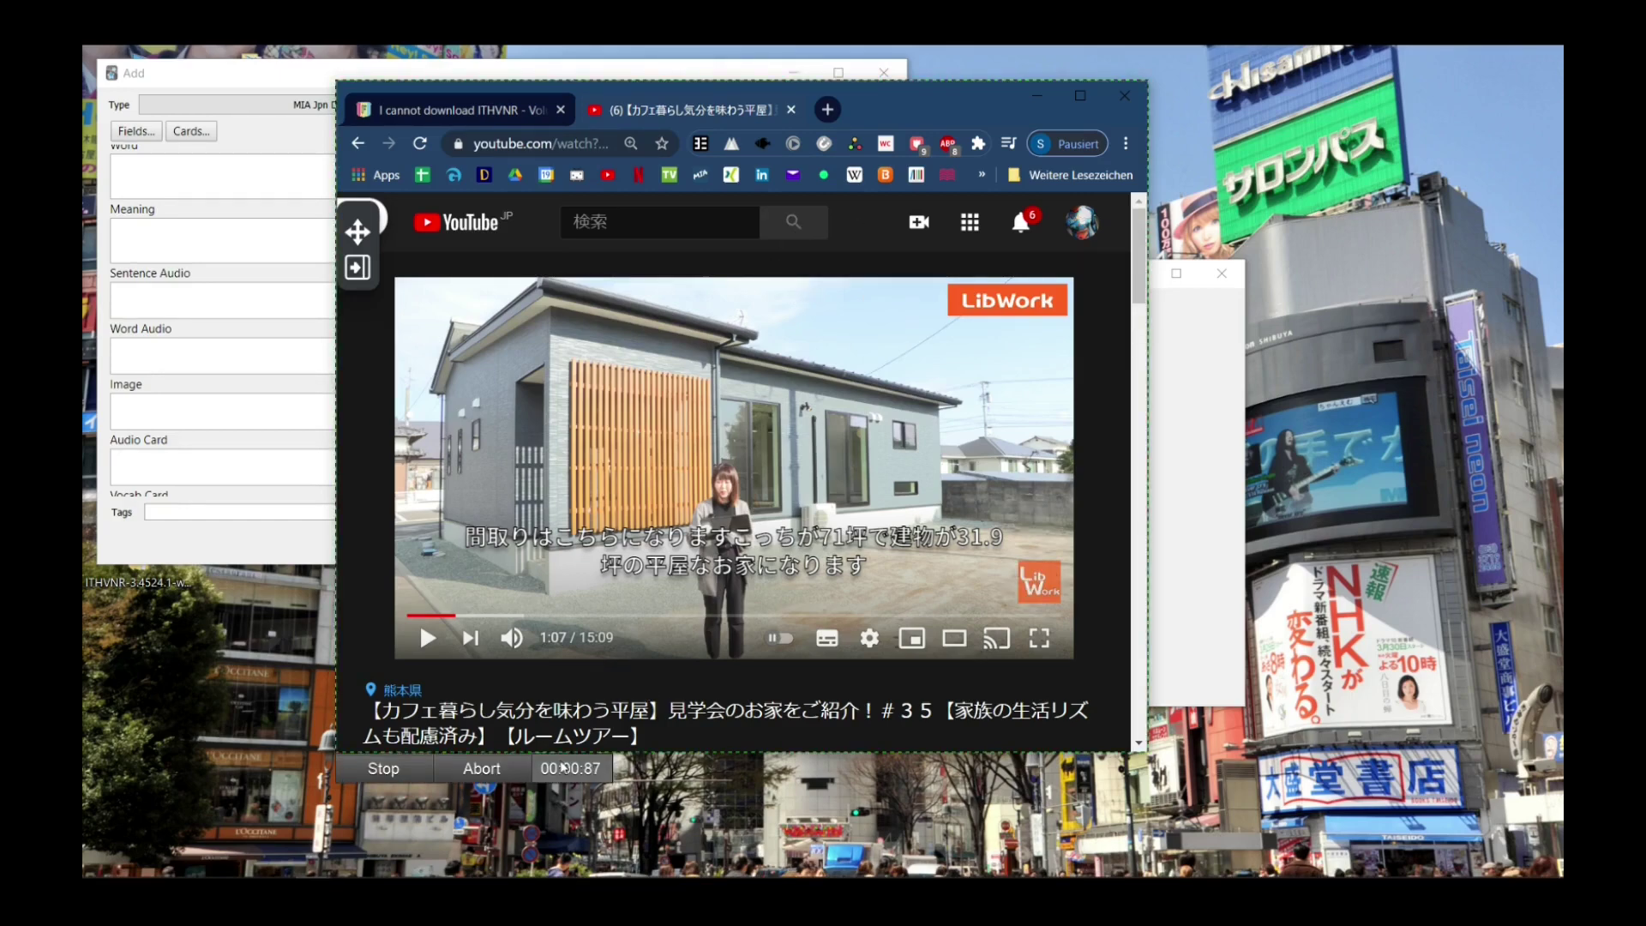
pyautogui.click(697, 474)
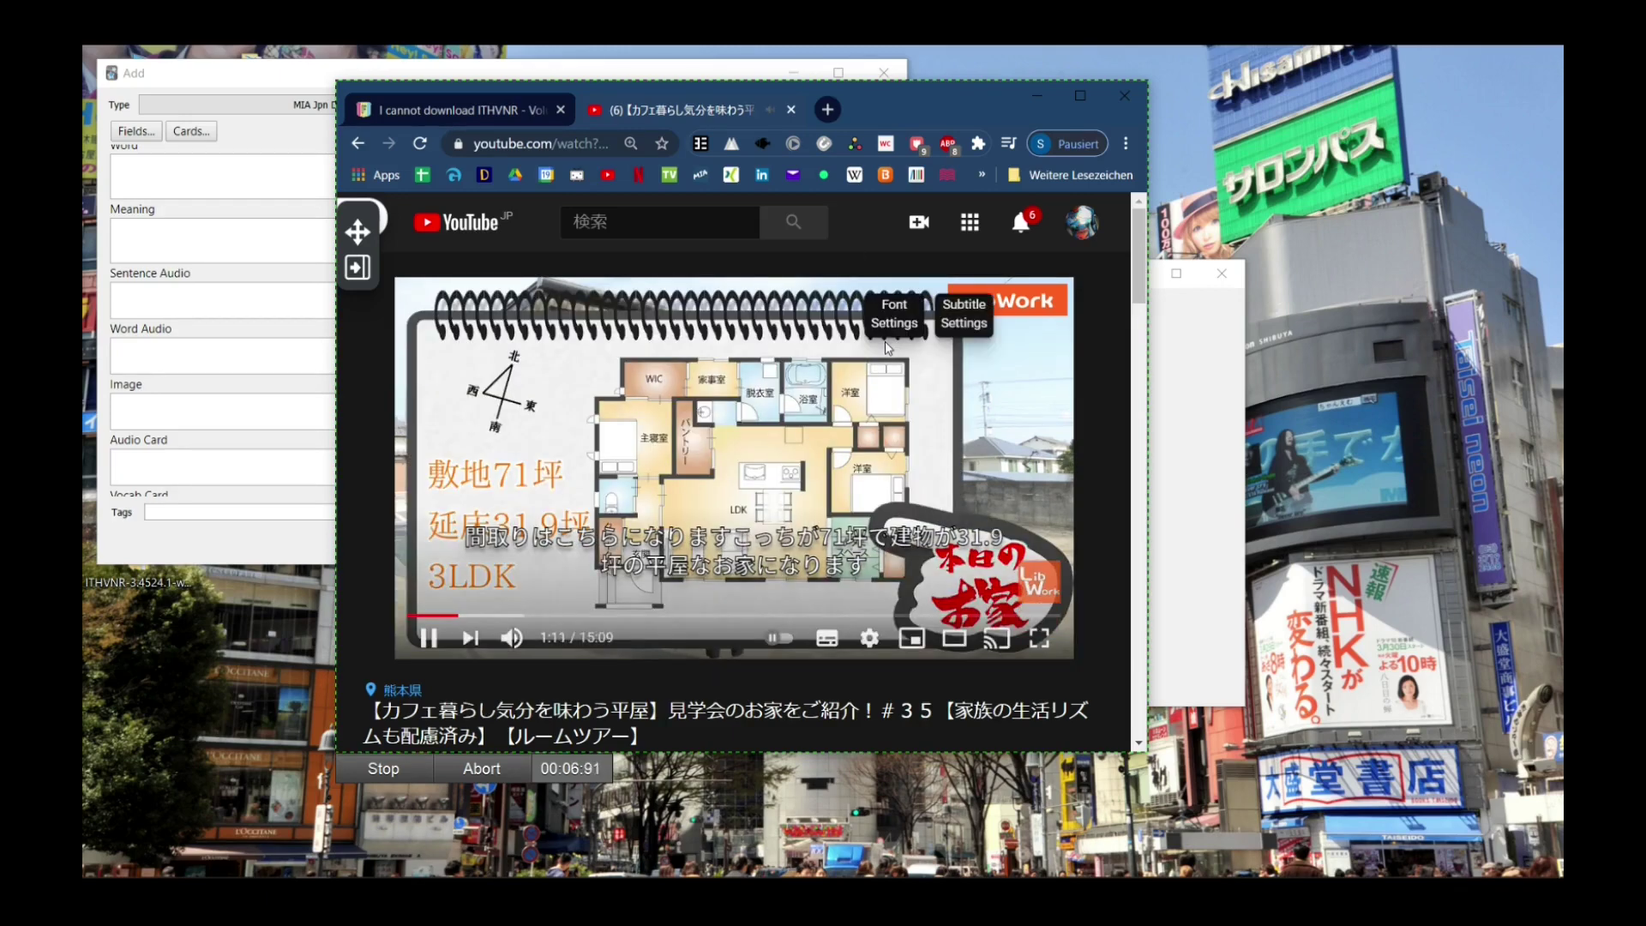
pyautogui.click(884, 341)
pyautogui.press('shift+Print')
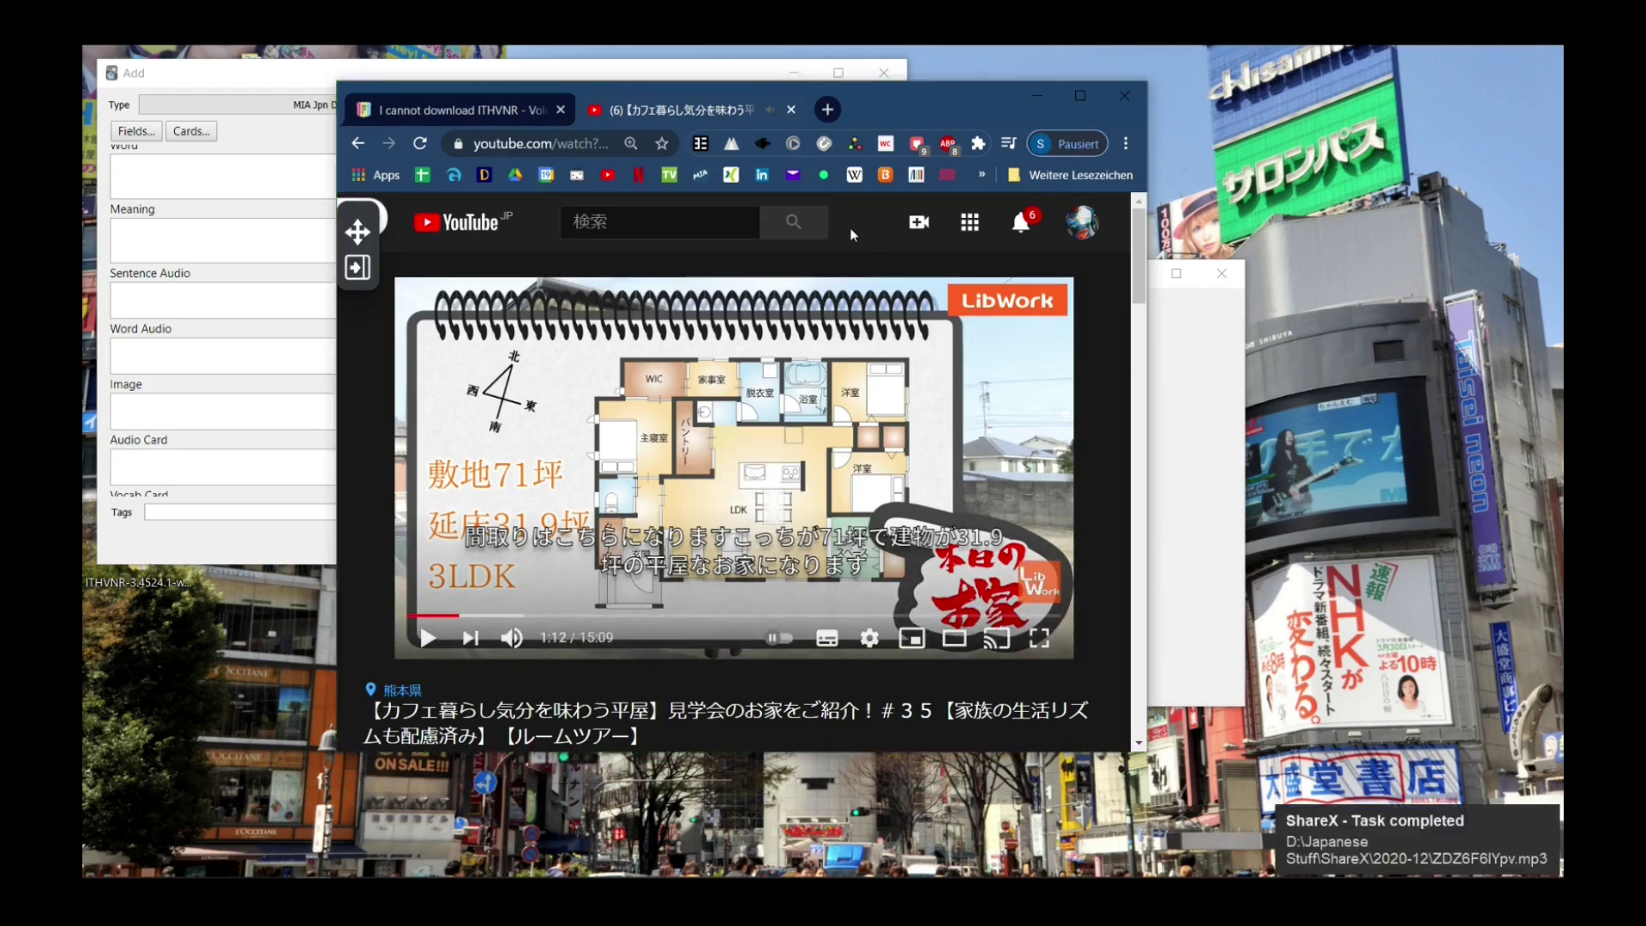
# Step: Switch to Anki's Add window, paste the recorded ZDZ6F6lYpv.mp3 into the Sentence Audio field, and clear the field again
pyautogui.click(1024, 101)
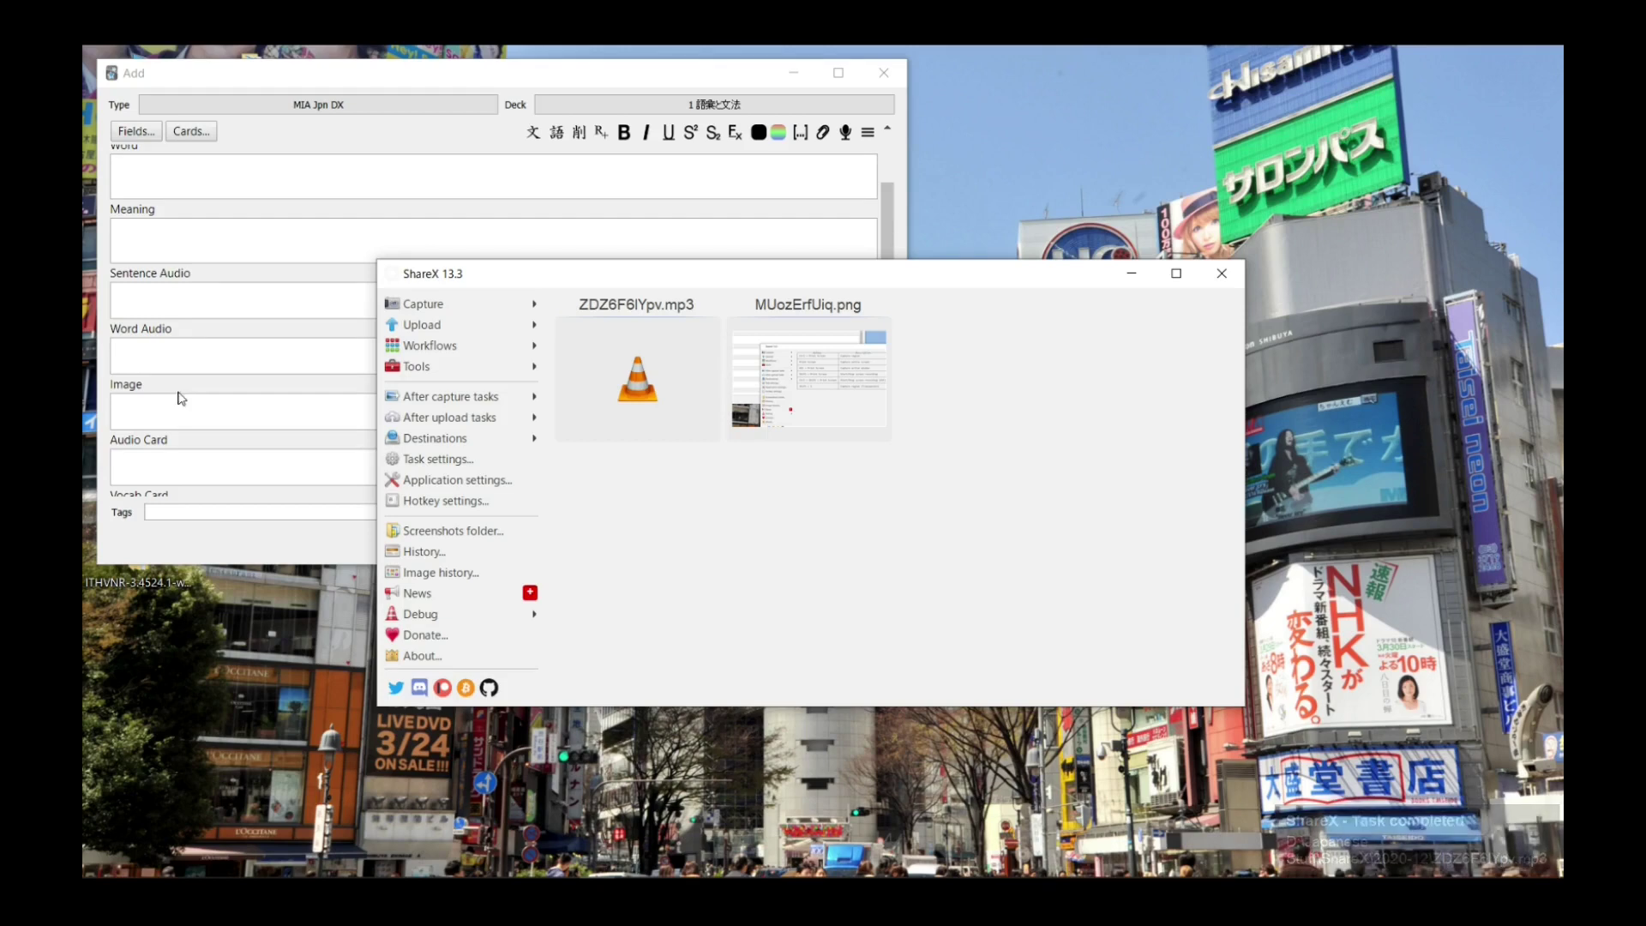
pyautogui.click(159, 357)
pyautogui.click(158, 296)
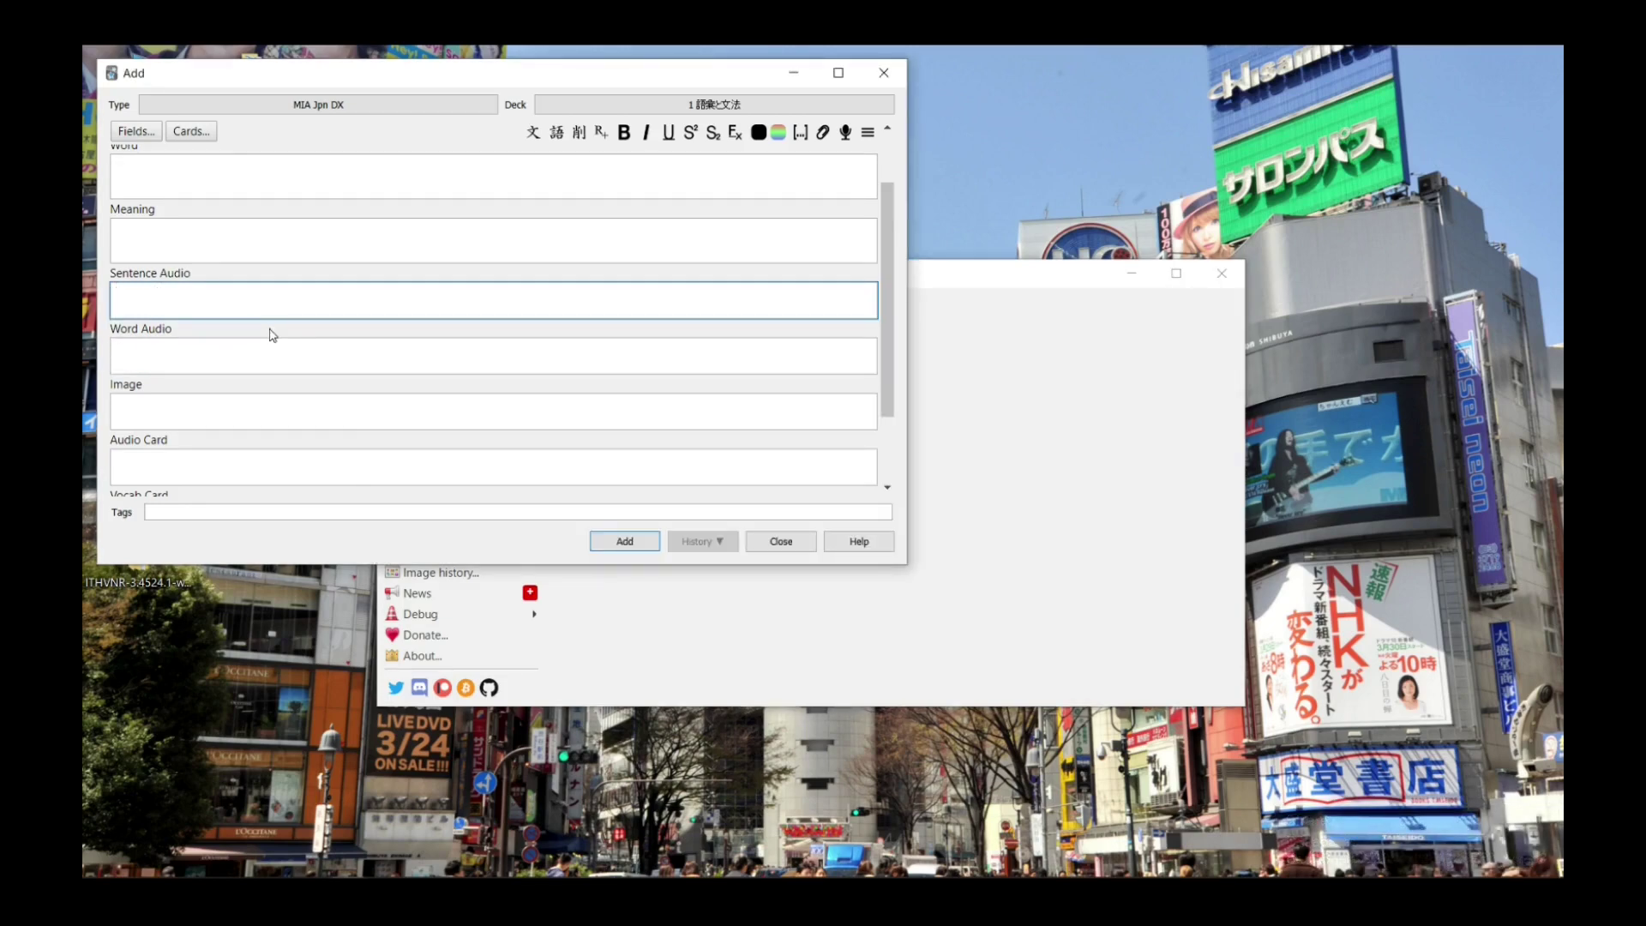
pyautogui.write('[sound:ZDZ6F6lYpv.mp3]')
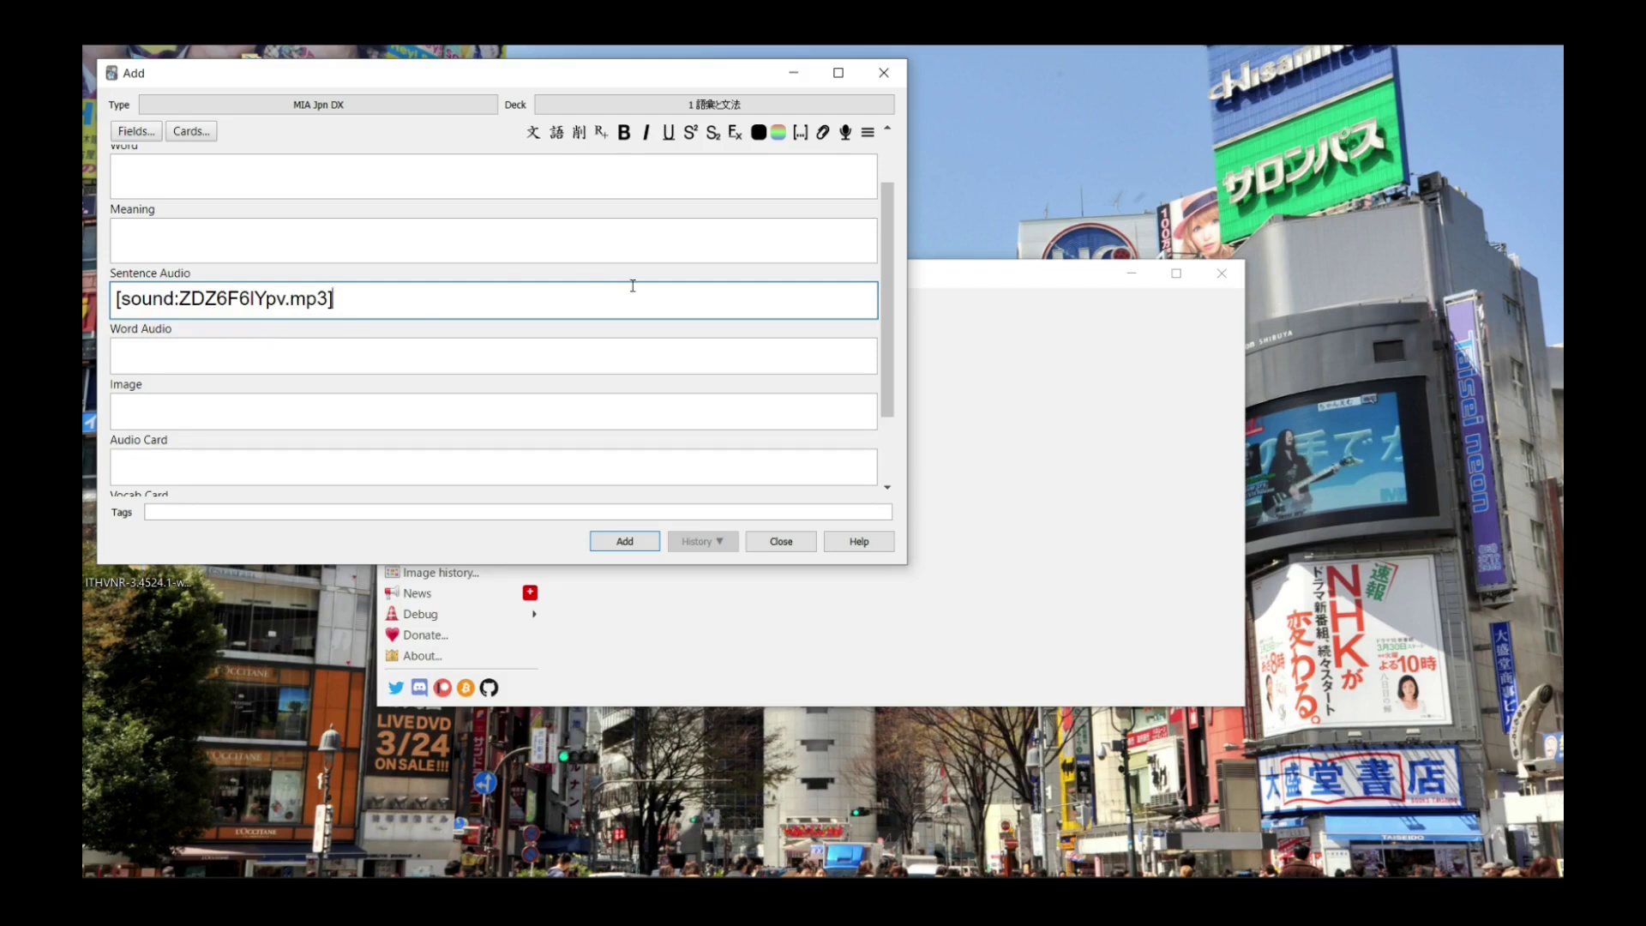
pyautogui.moveTo(360, 299); pyautogui.dragTo(100, 302)
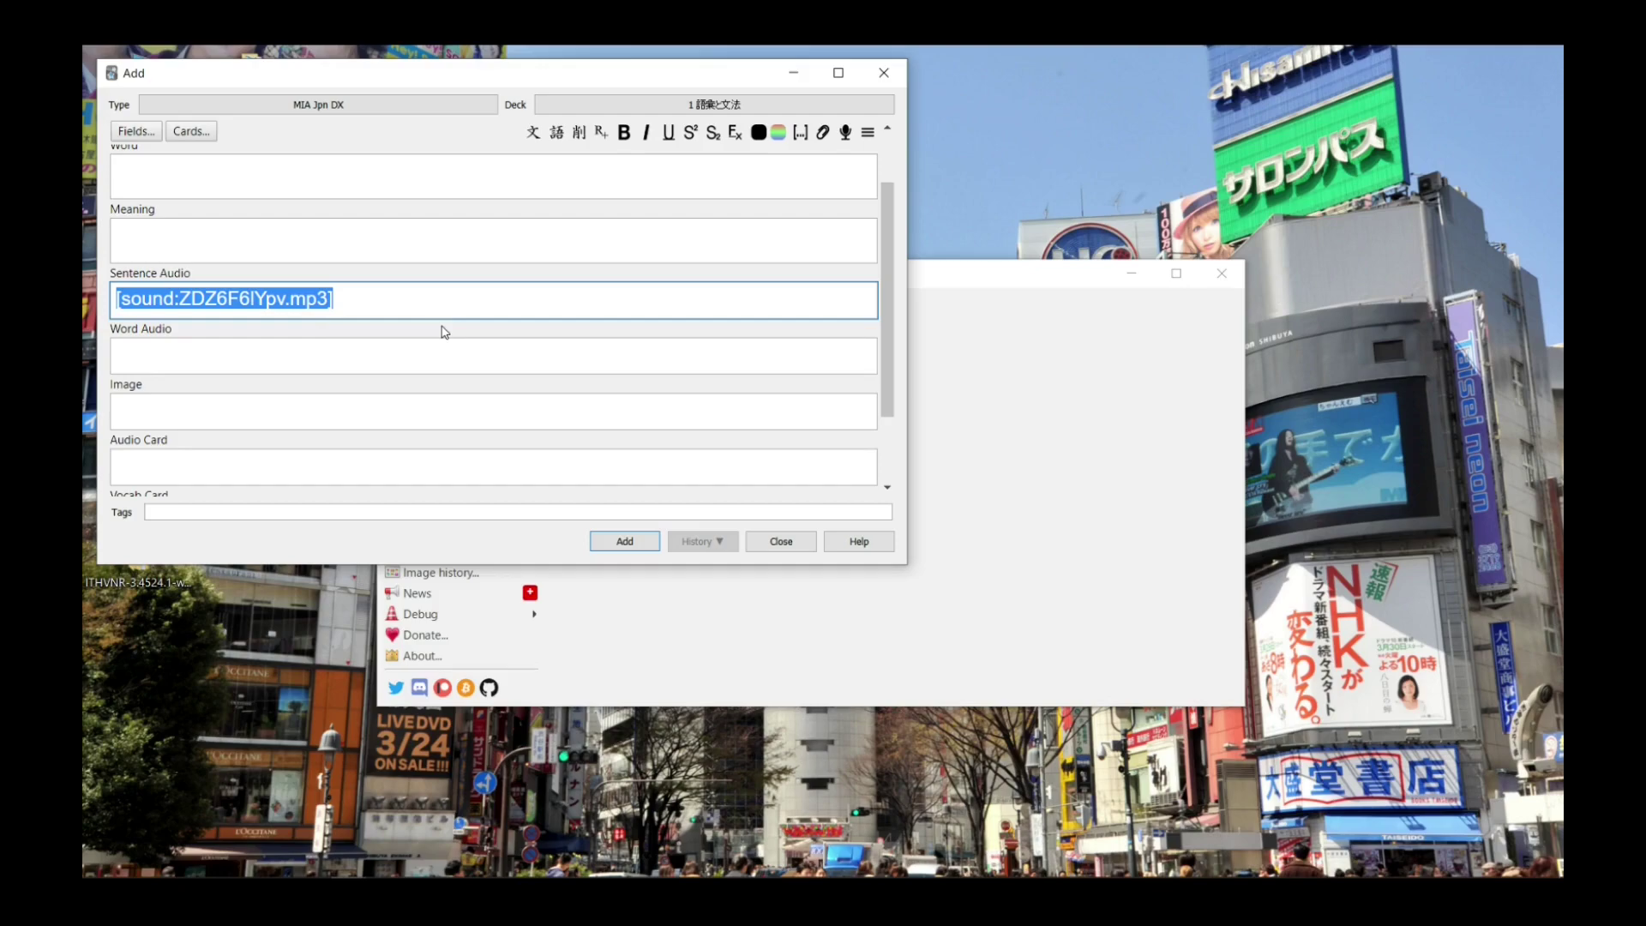
pyautogui.press('BackSpace')
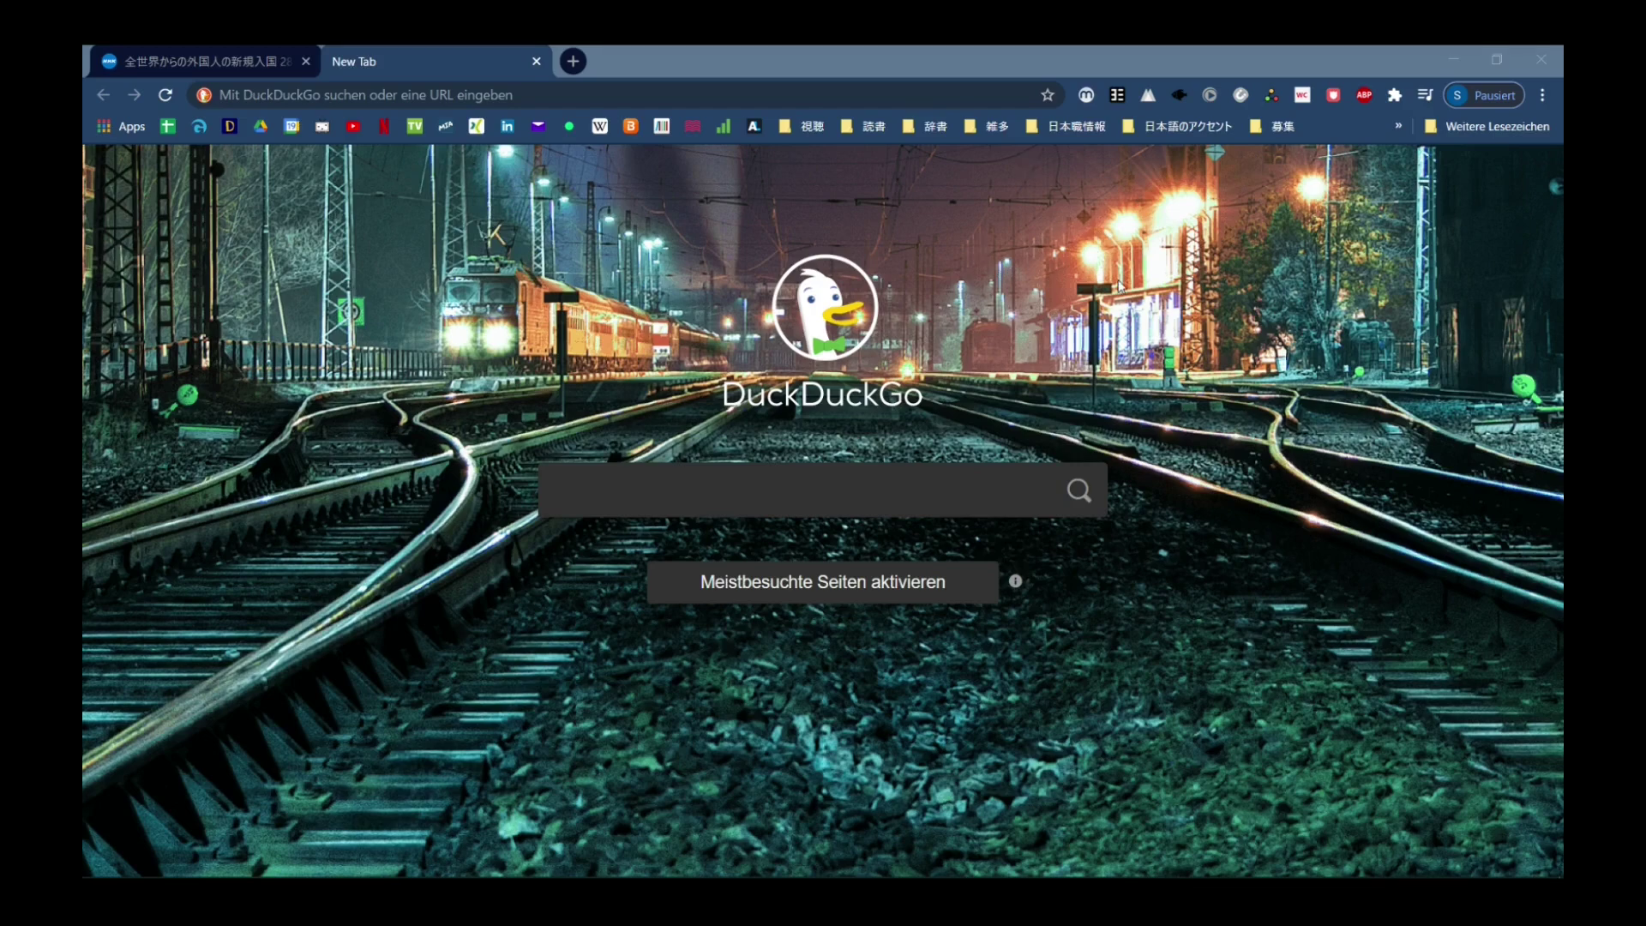
# Step: In Chrome's Yomichan options, show the advanced options and enable native popups when copying Japanese text
pyautogui.click(1117, 95)
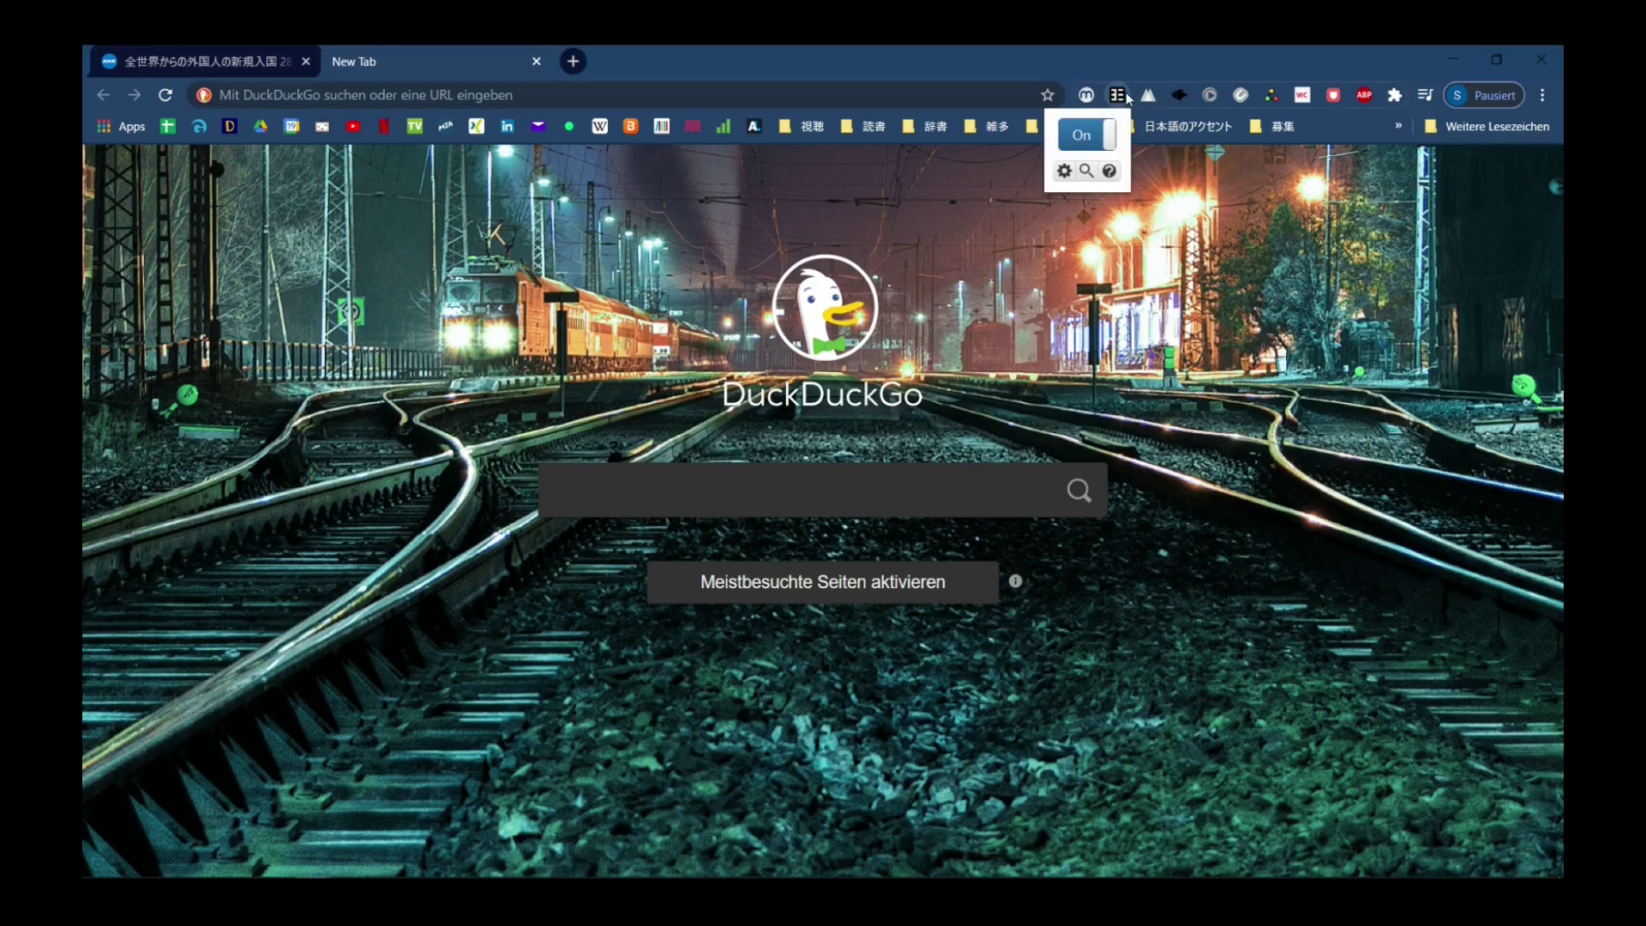
pyautogui.click(1064, 170)
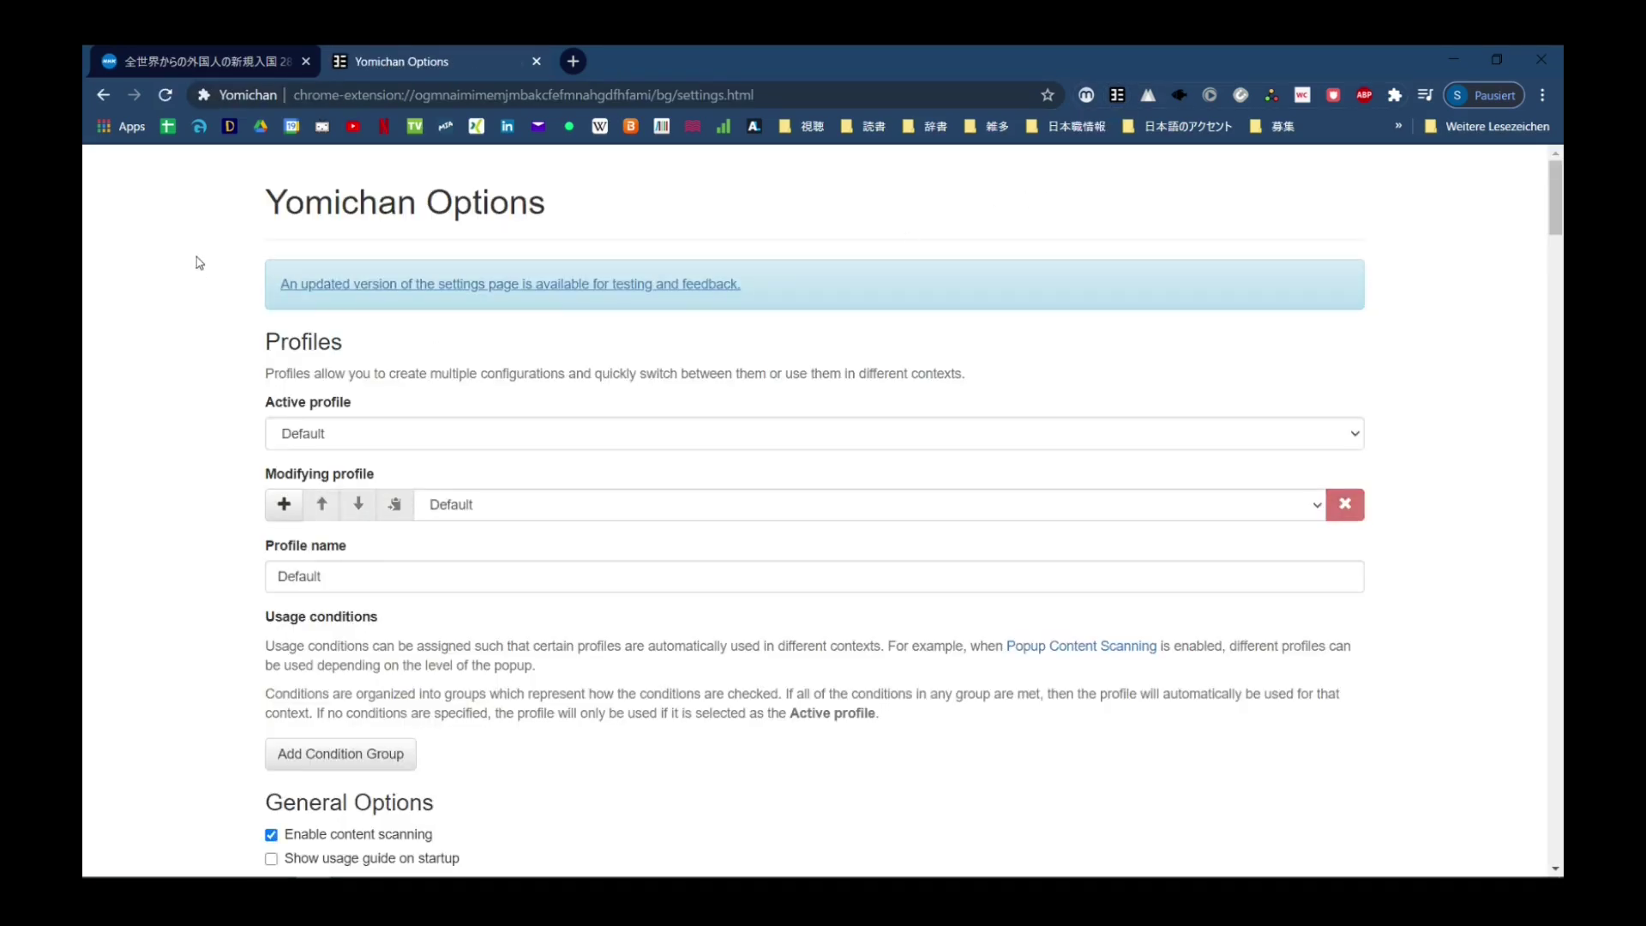
pyautogui.scroll(-6, 195, 264)
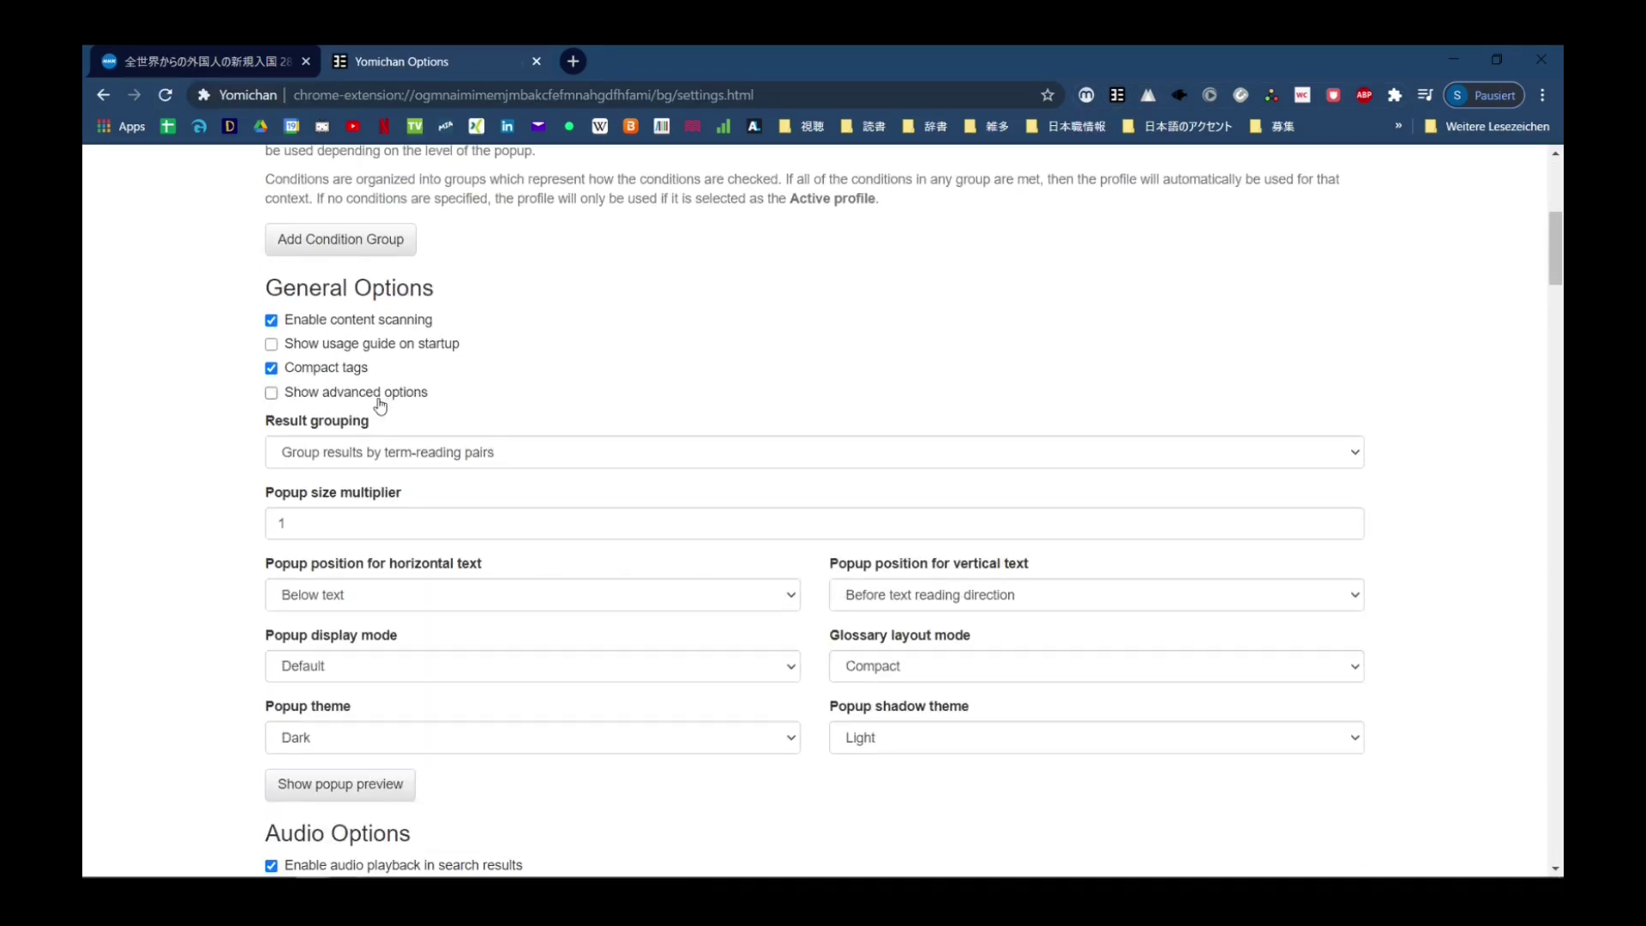
pyautogui.click(339, 400)
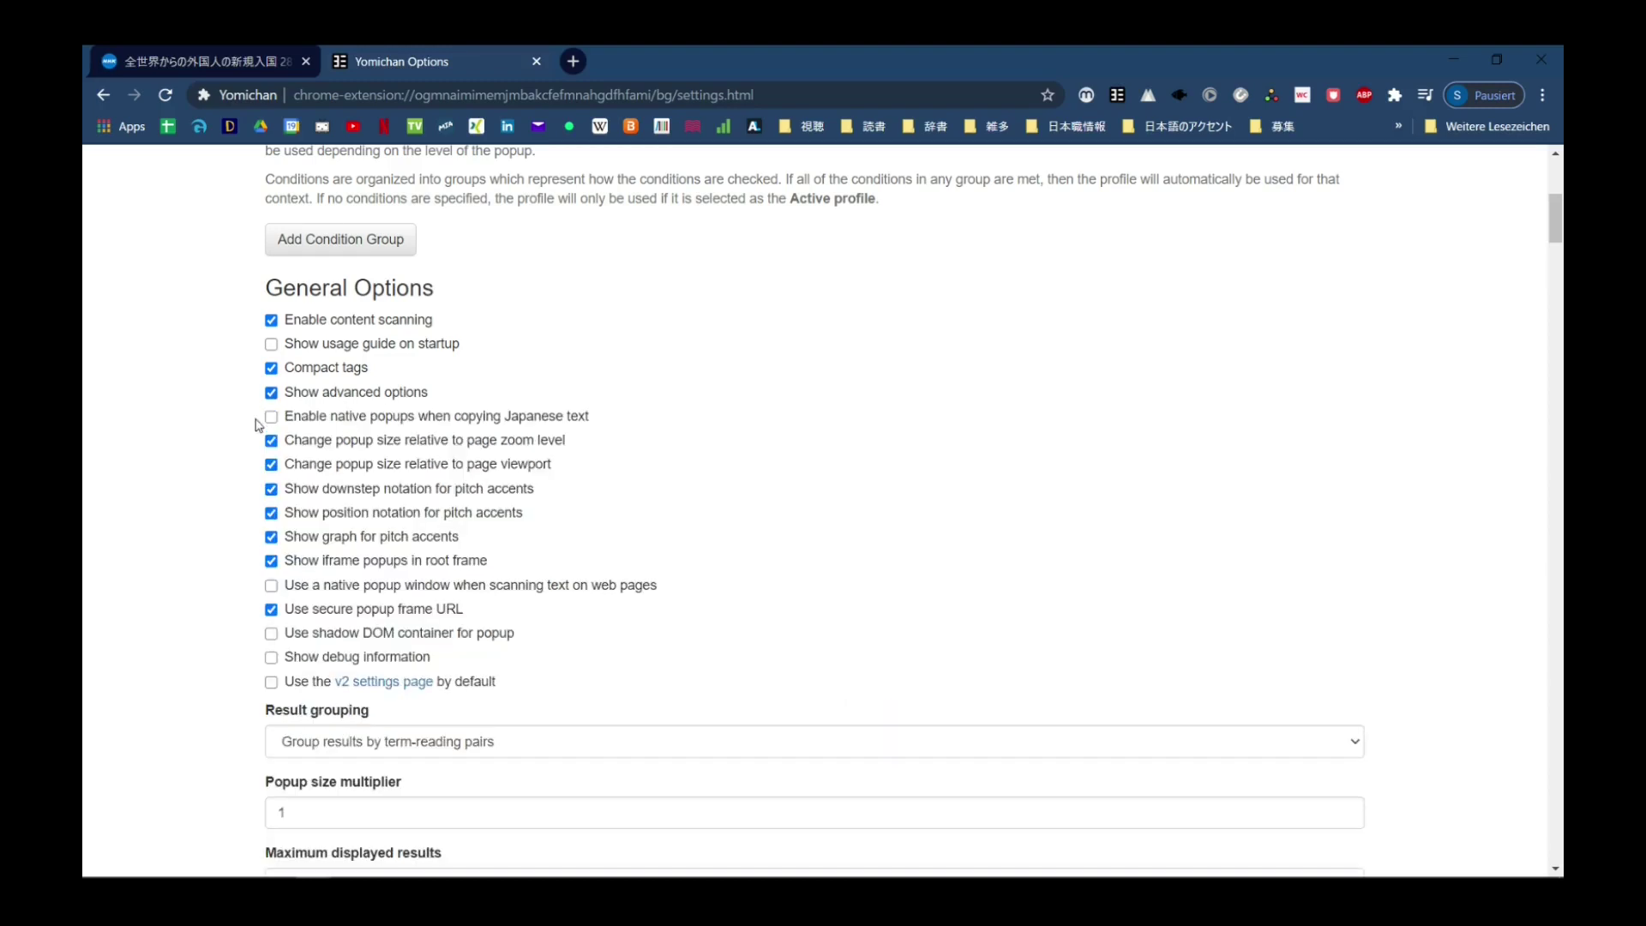
pyautogui.click(349, 427)
# Step: Look up 世界 from the NHK article's headline in a native Yomichan Search popup
pyautogui.click(172, 57)
pyautogui.scroll(4, 312, 461)
pyautogui.scroll(-7, 312, 460)
pyautogui.scroll(4, 308, 459)
pyautogui.scroll(-3, 308, 459)
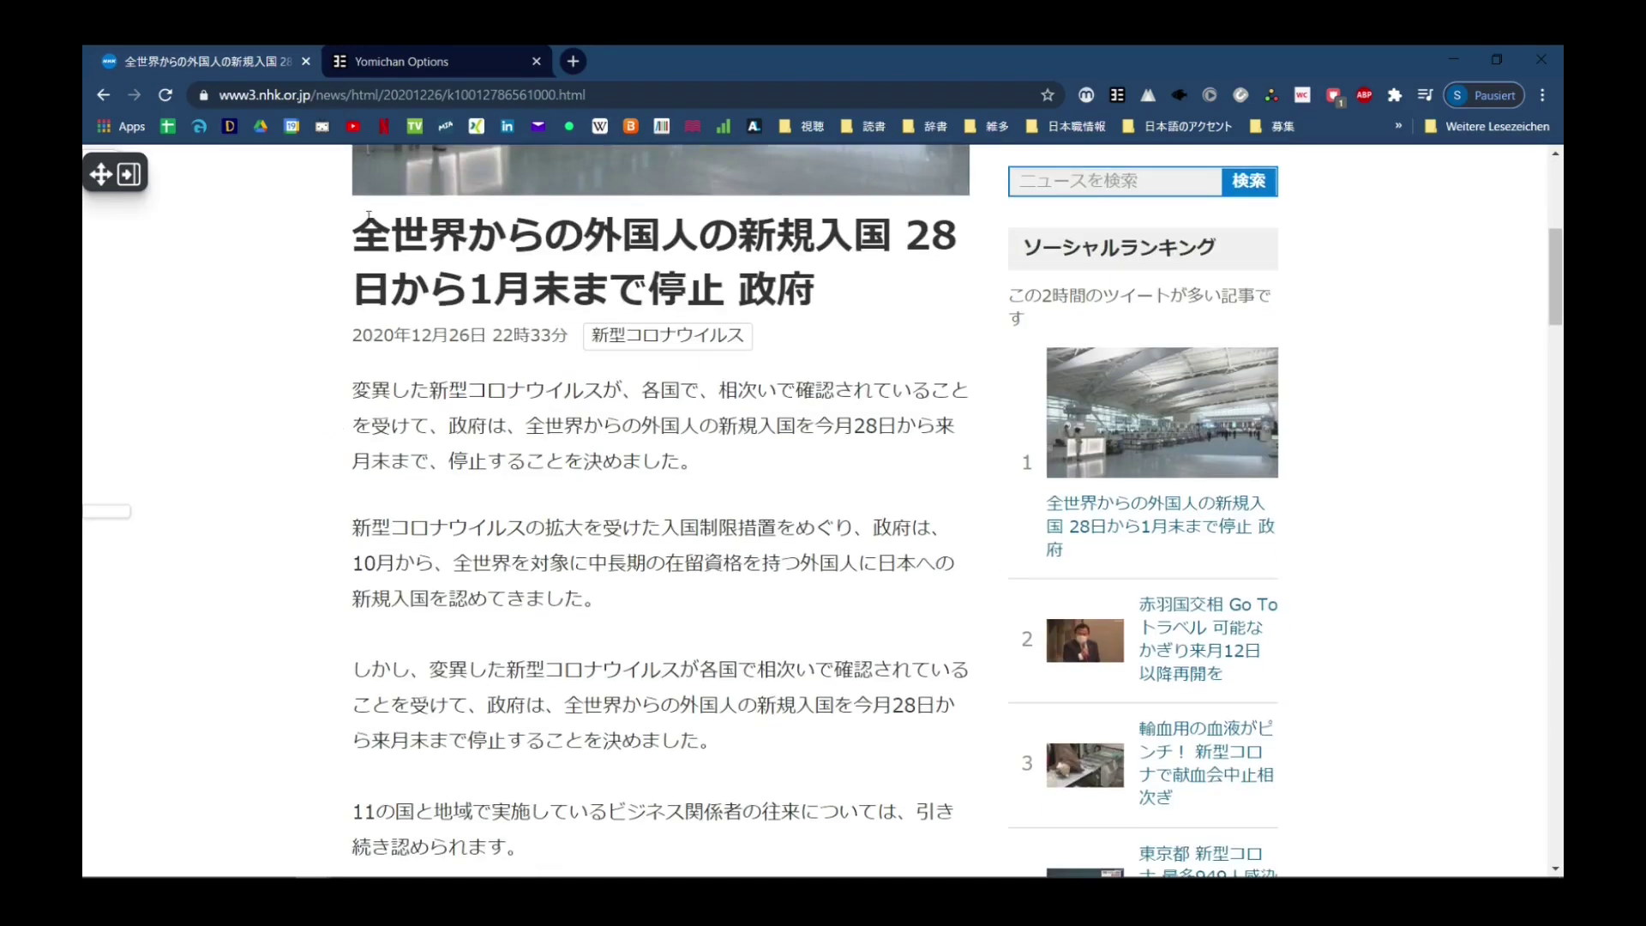
pyautogui.doubleClick(429, 236)
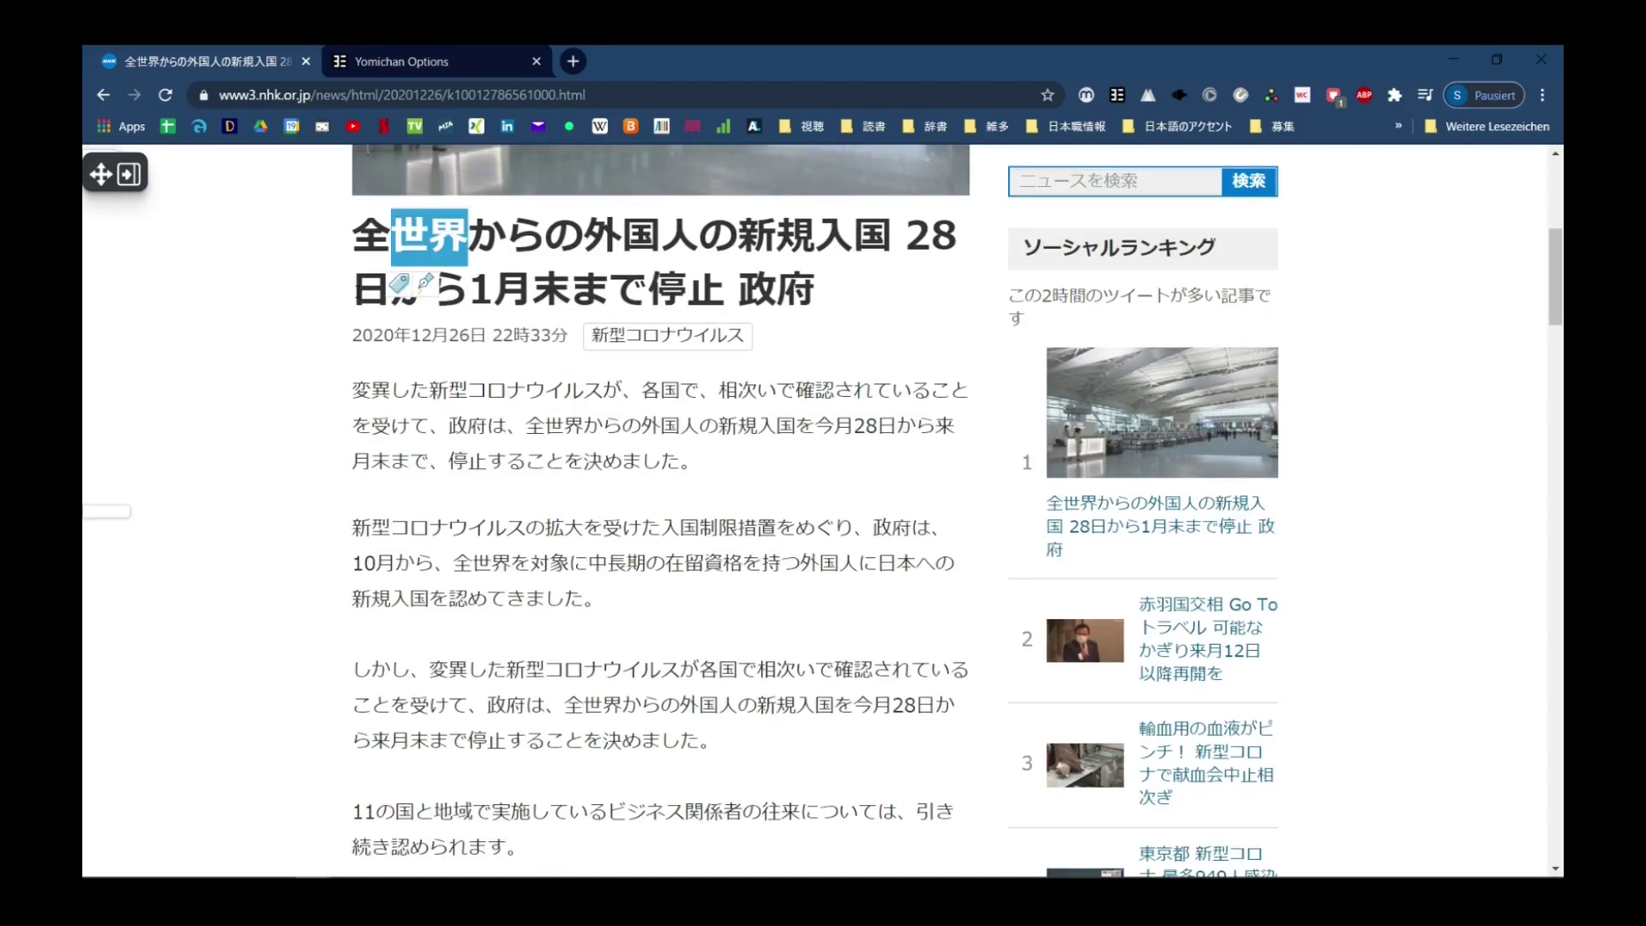
pyautogui.press('alt+Insert')
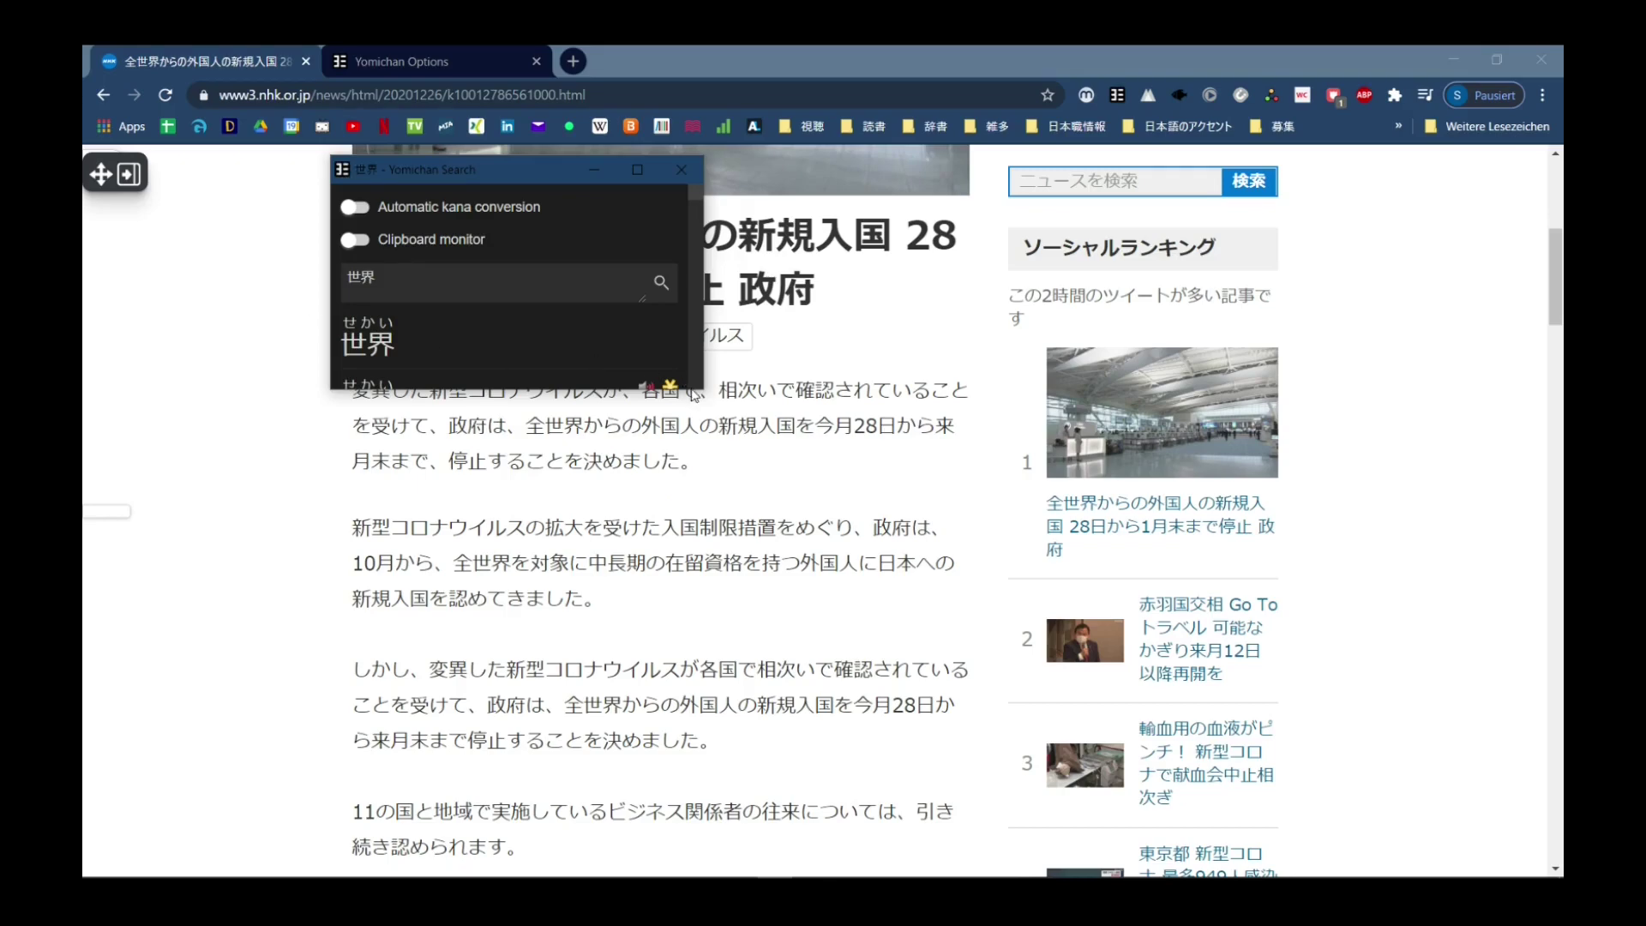
# Step: Enlarge the Yomichan Search popup, reposition it over the article, and close it
pyautogui.moveTo(702, 393); pyautogui.dragTo(913, 598)
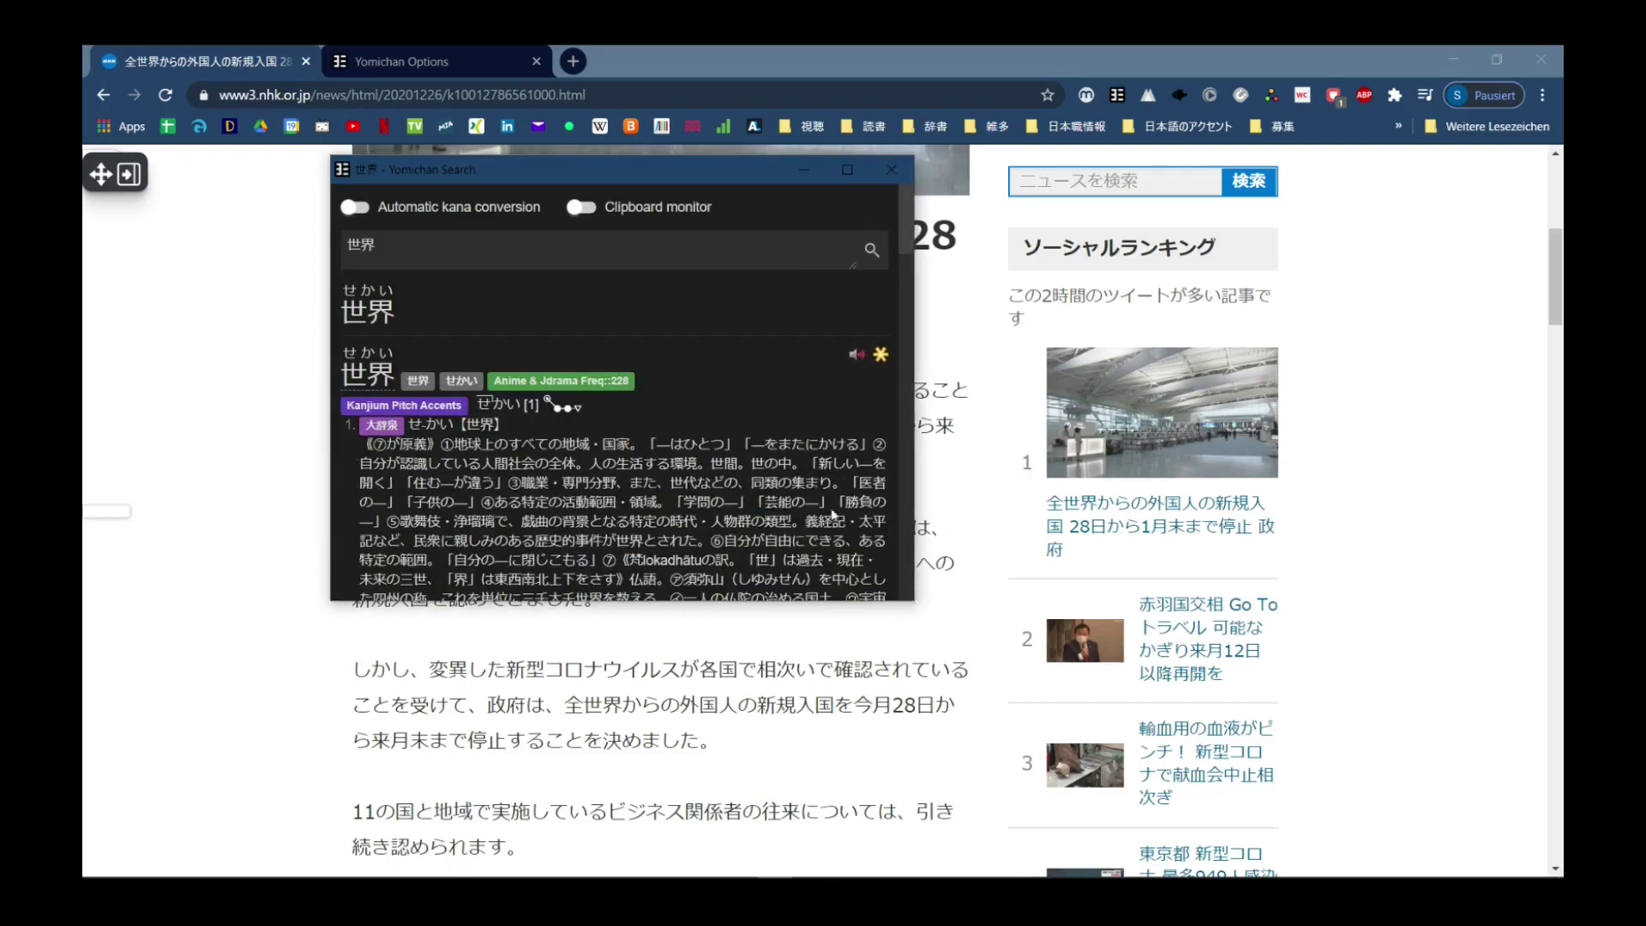
pyautogui.moveTo(614, 188); pyautogui.dragTo(970, 124)
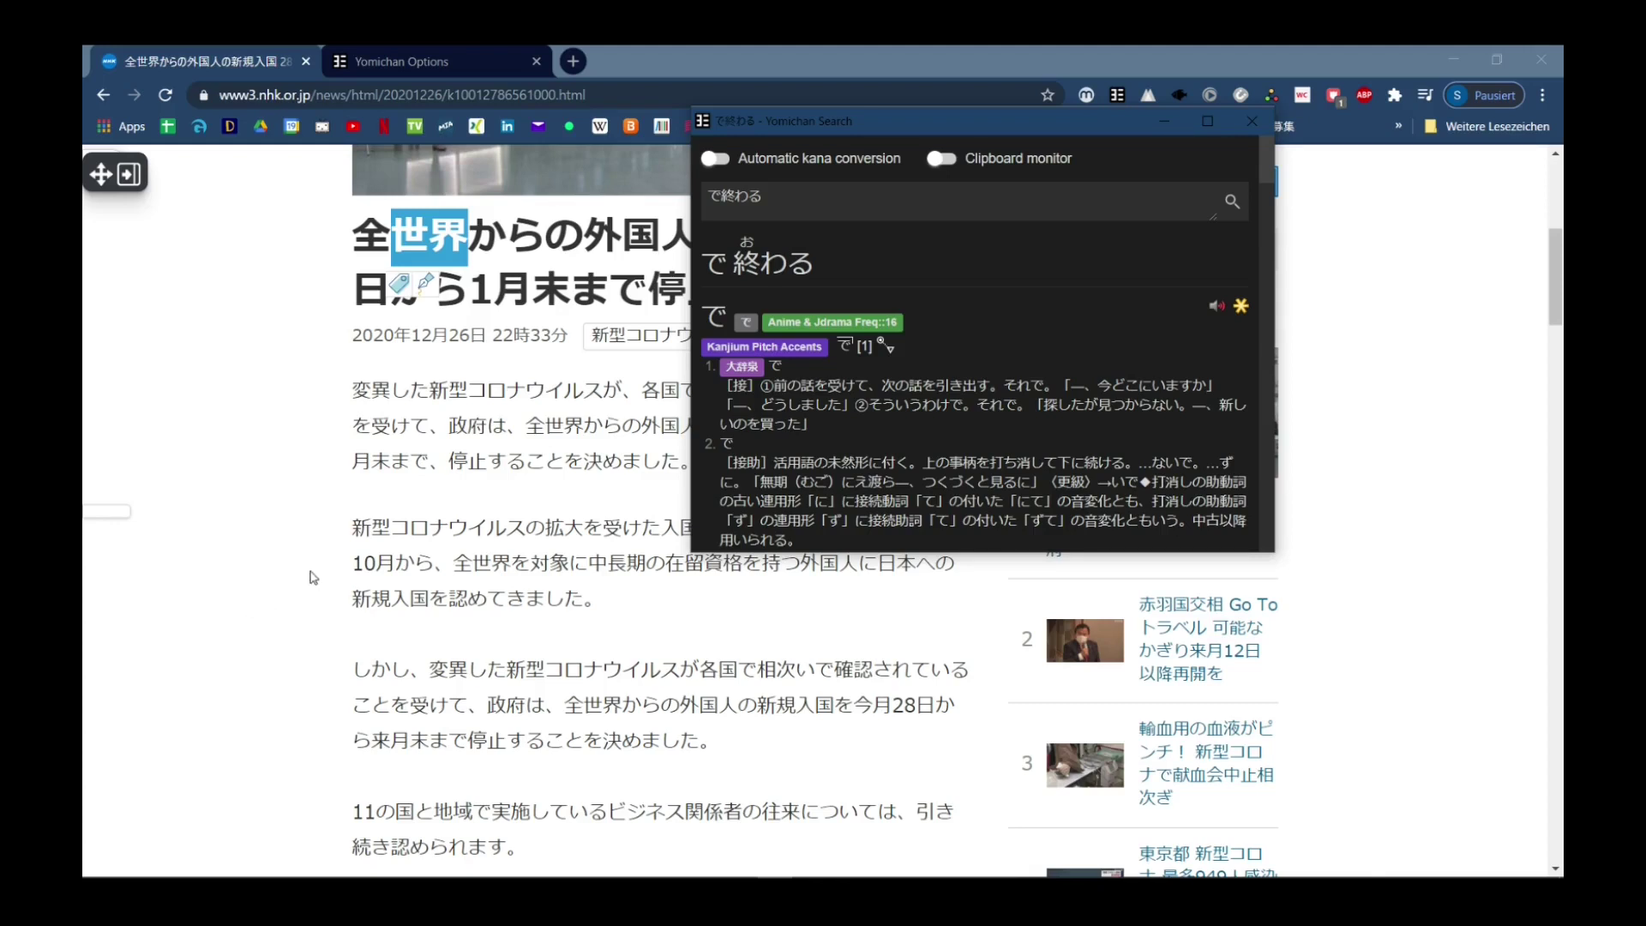
pyautogui.moveTo(1005, 120); pyautogui.dragTo(764, 202)
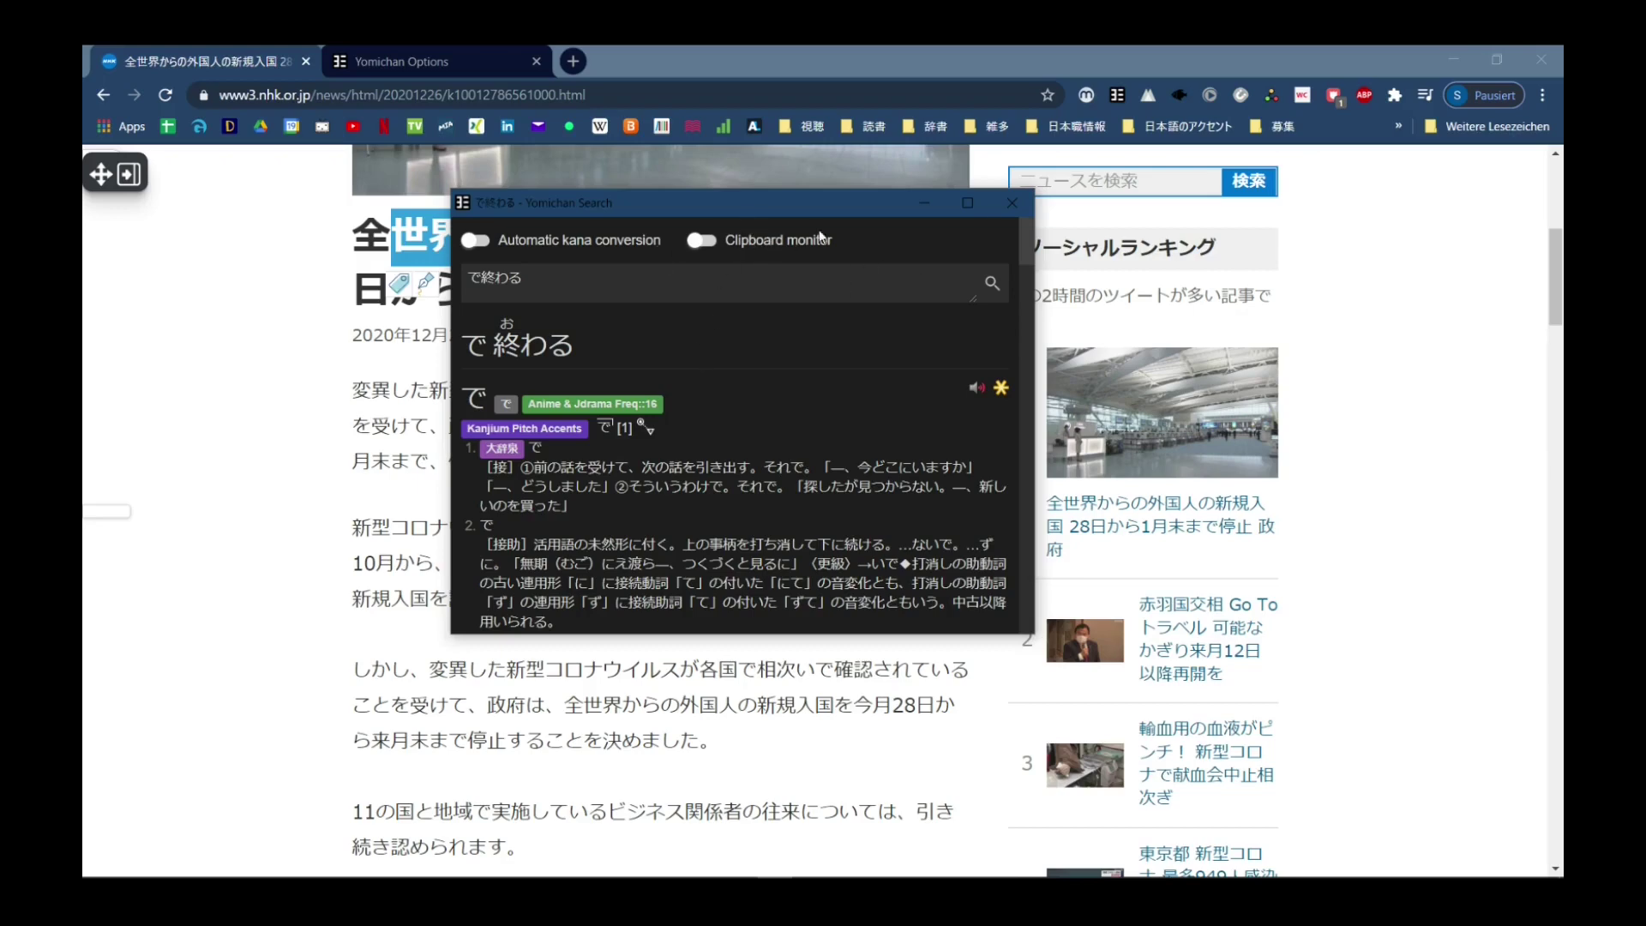
pyautogui.click(1002, 206)
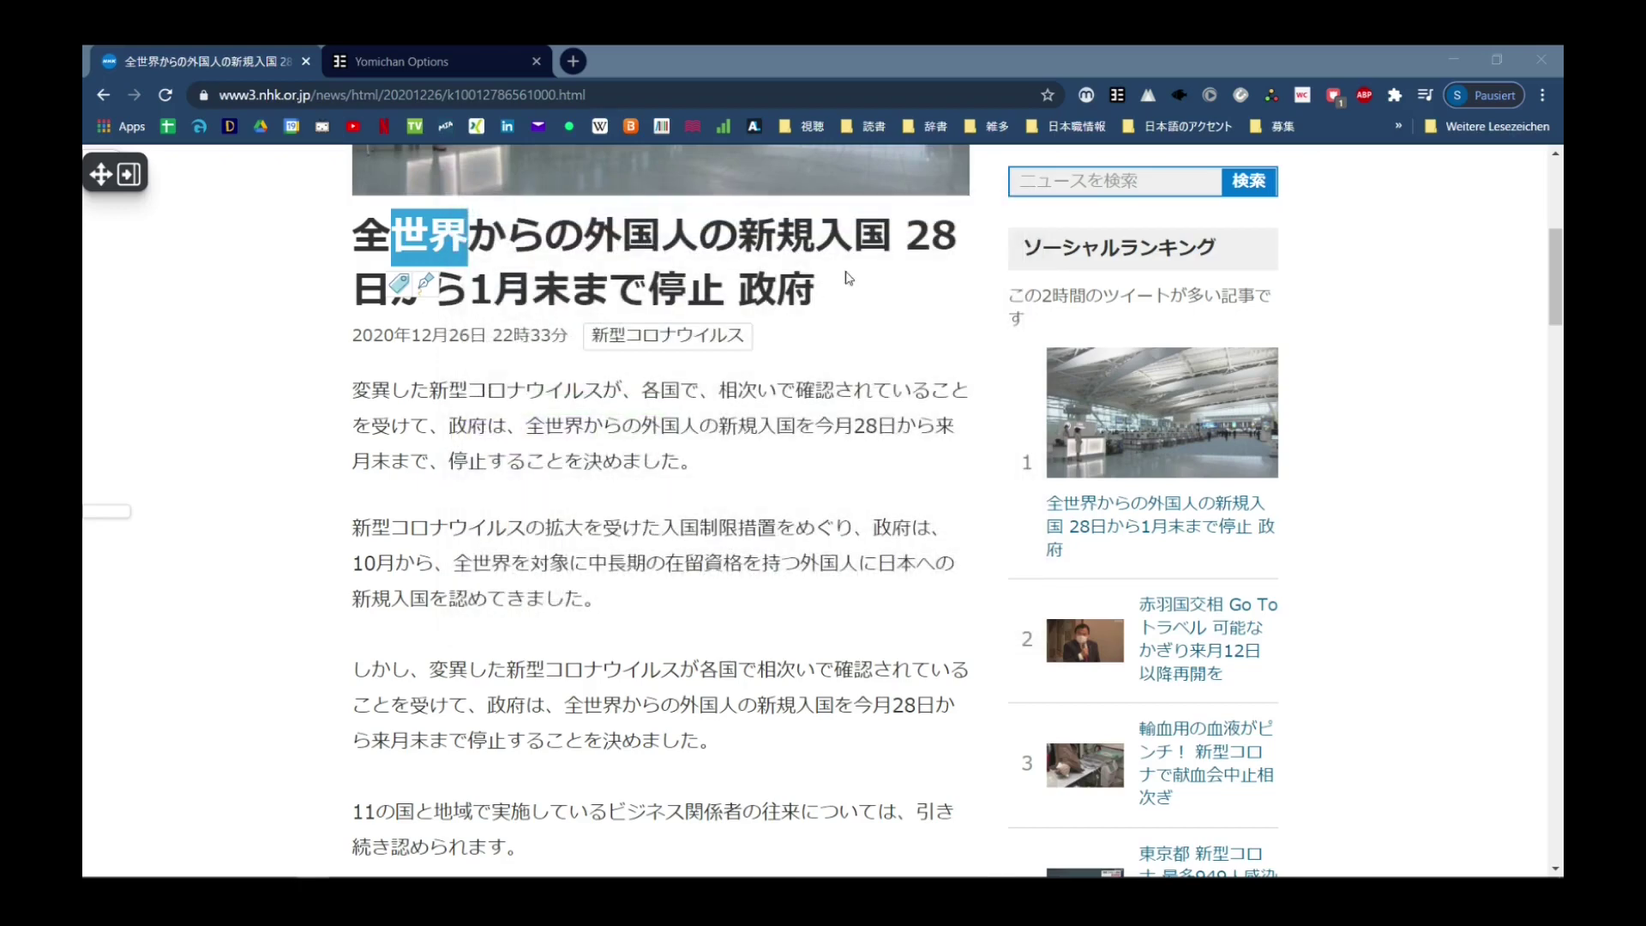
# Step: Open the full Yomichan Search page in the browser and turn on its clipboard monitor
pyautogui.click(1119, 96)
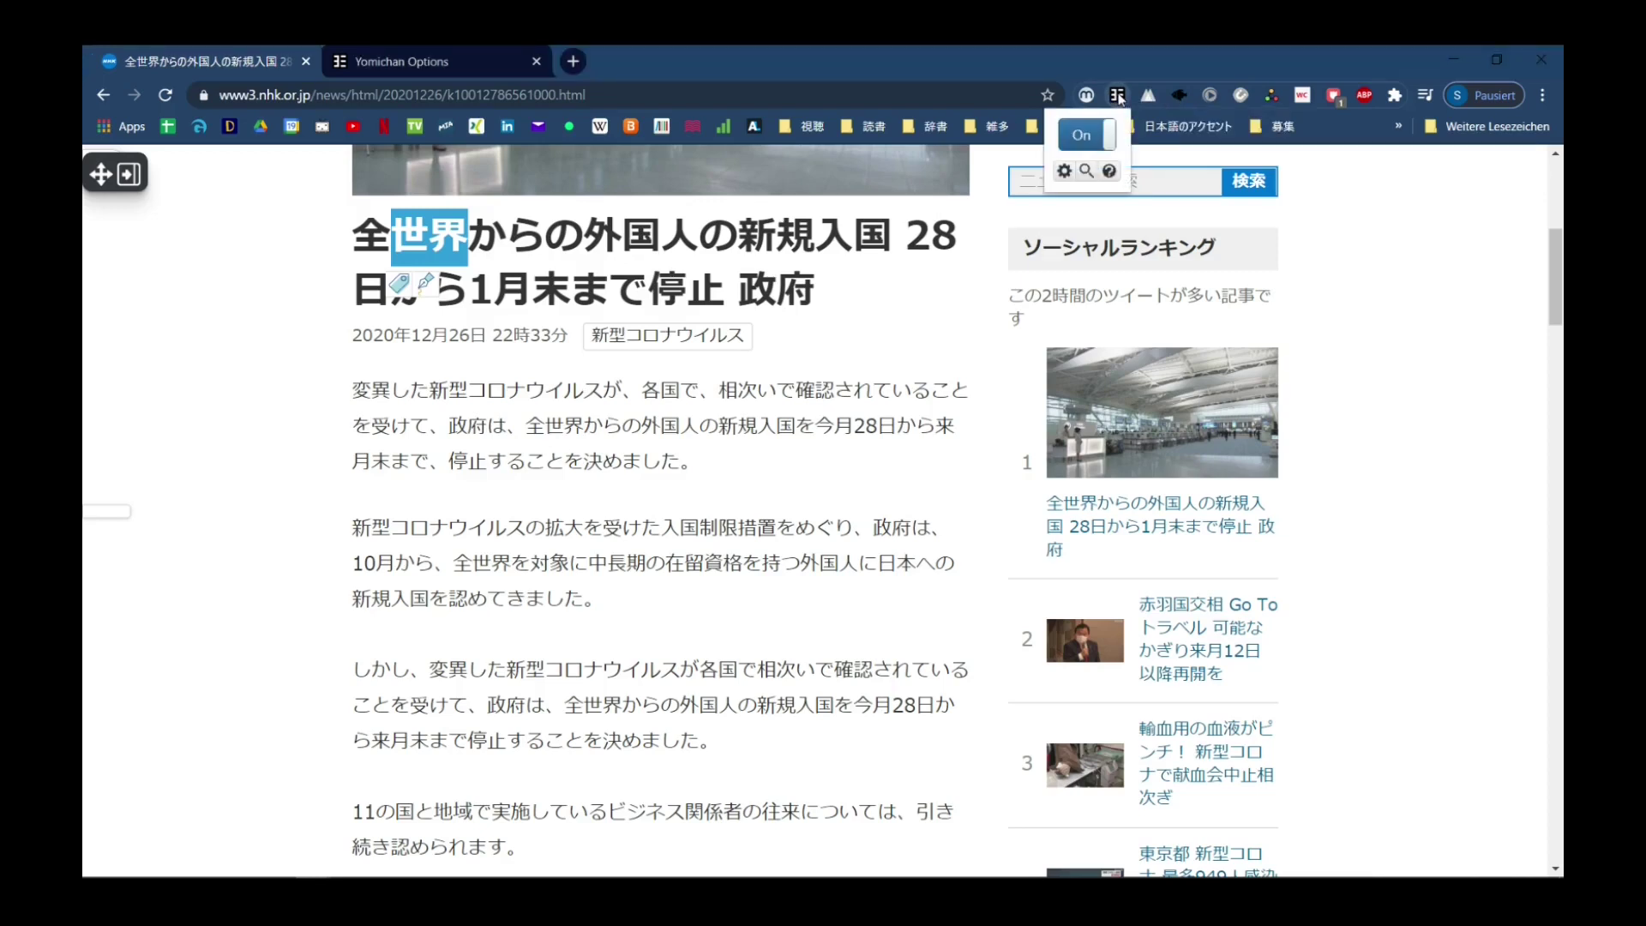
pyautogui.click(1086, 175)
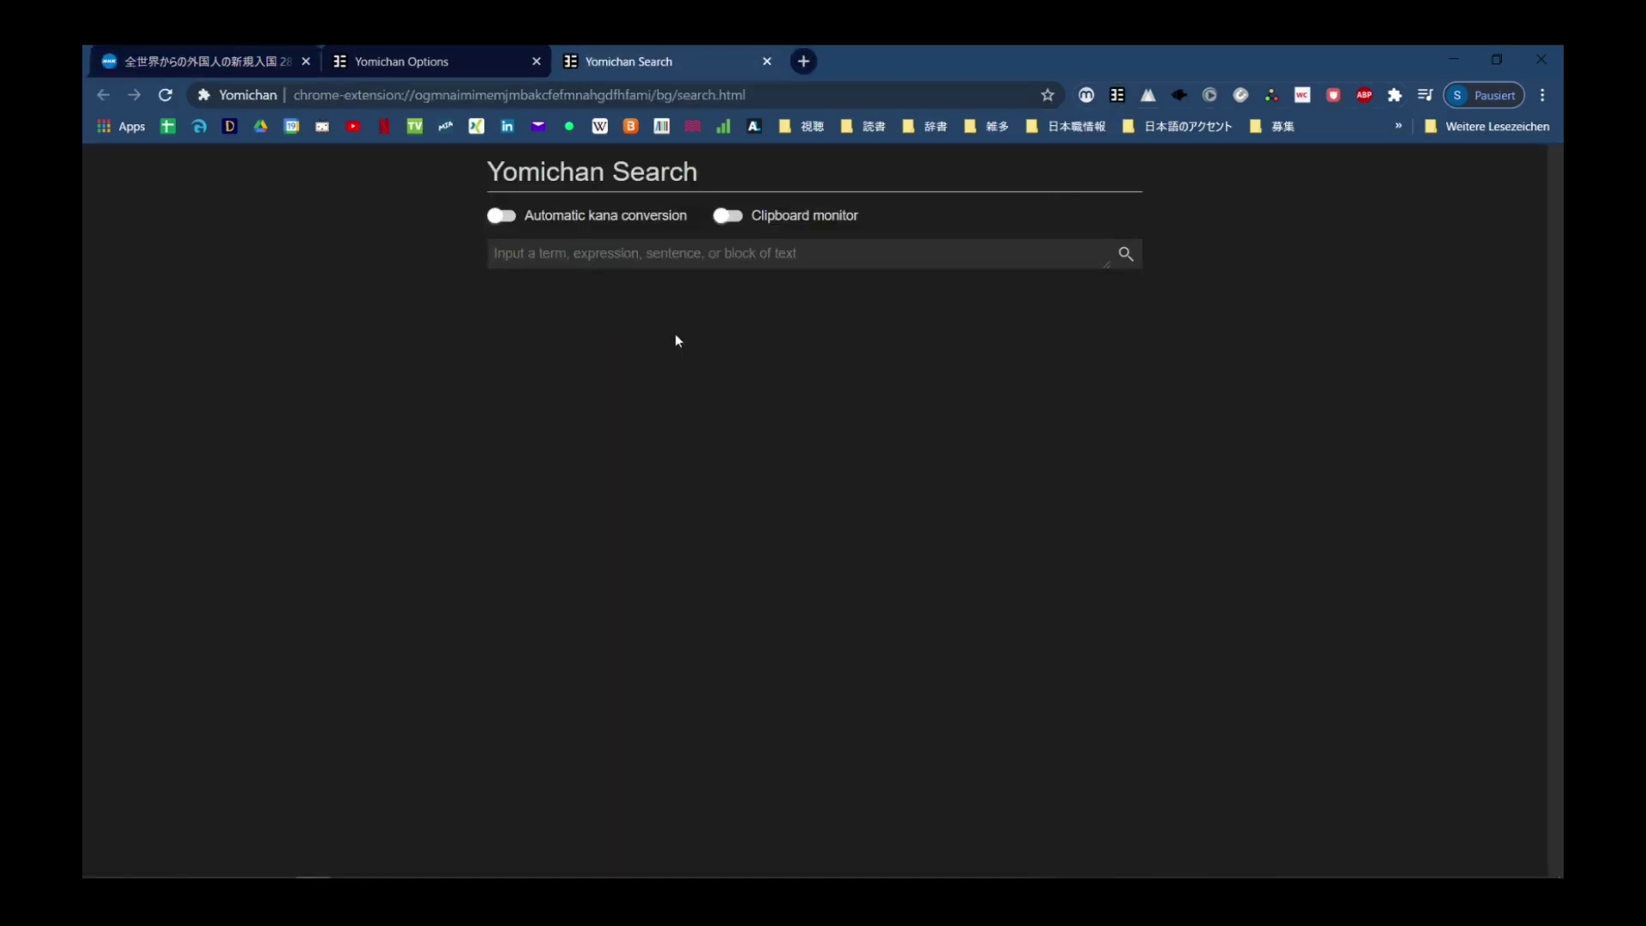
pyautogui.click(729, 217)
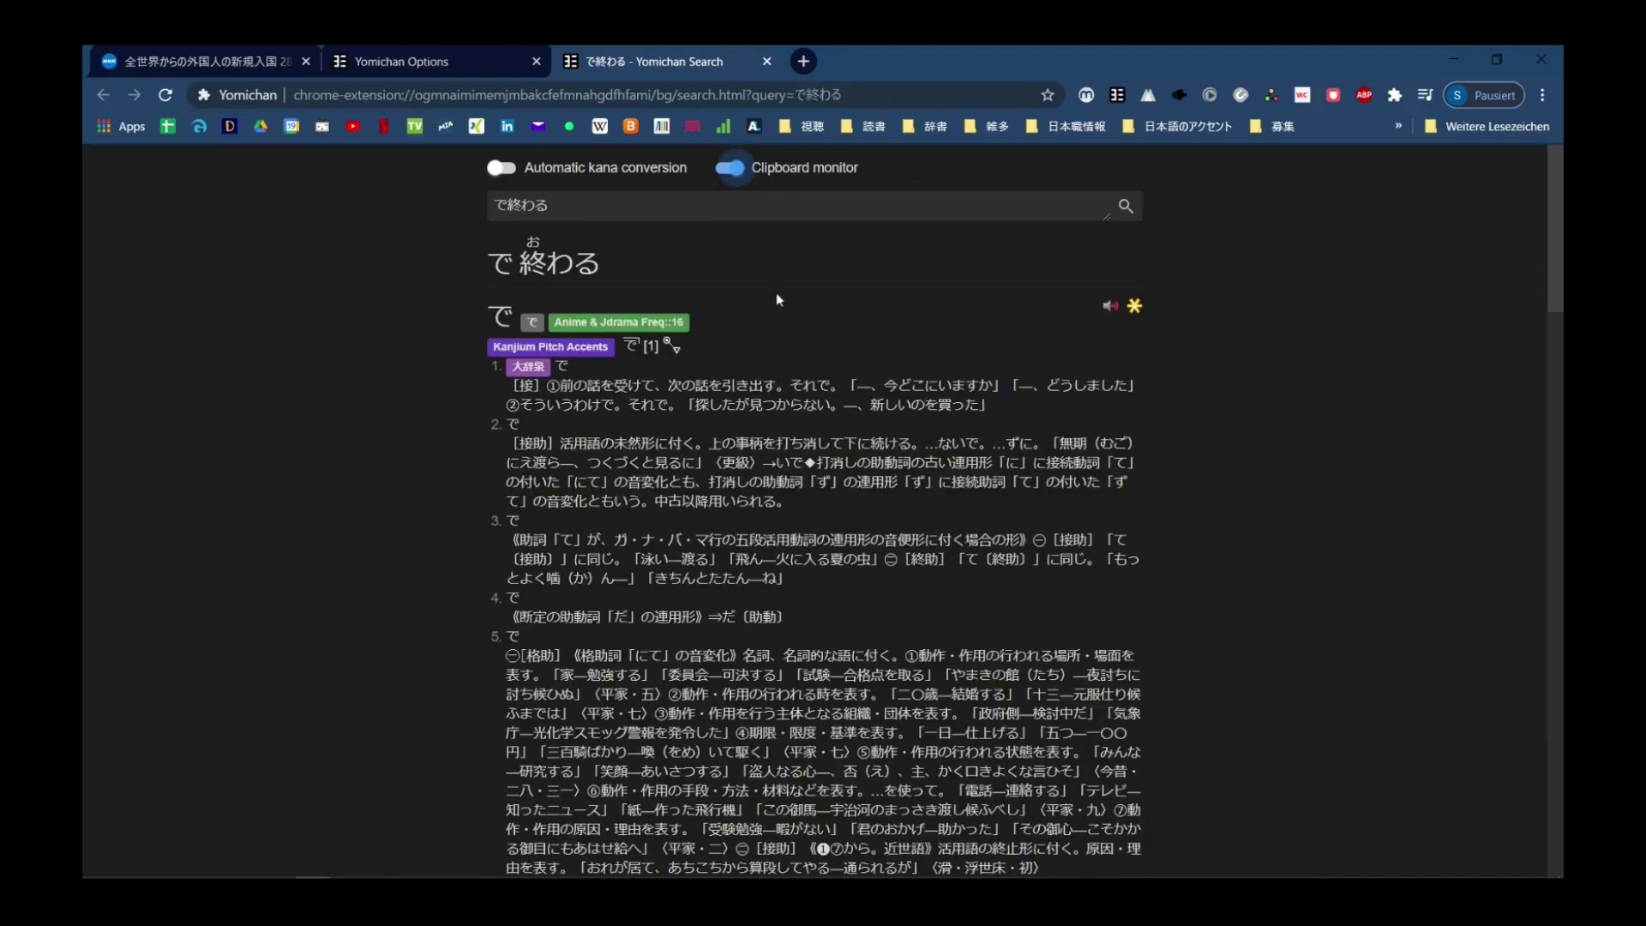
pyautogui.click(440, 51)
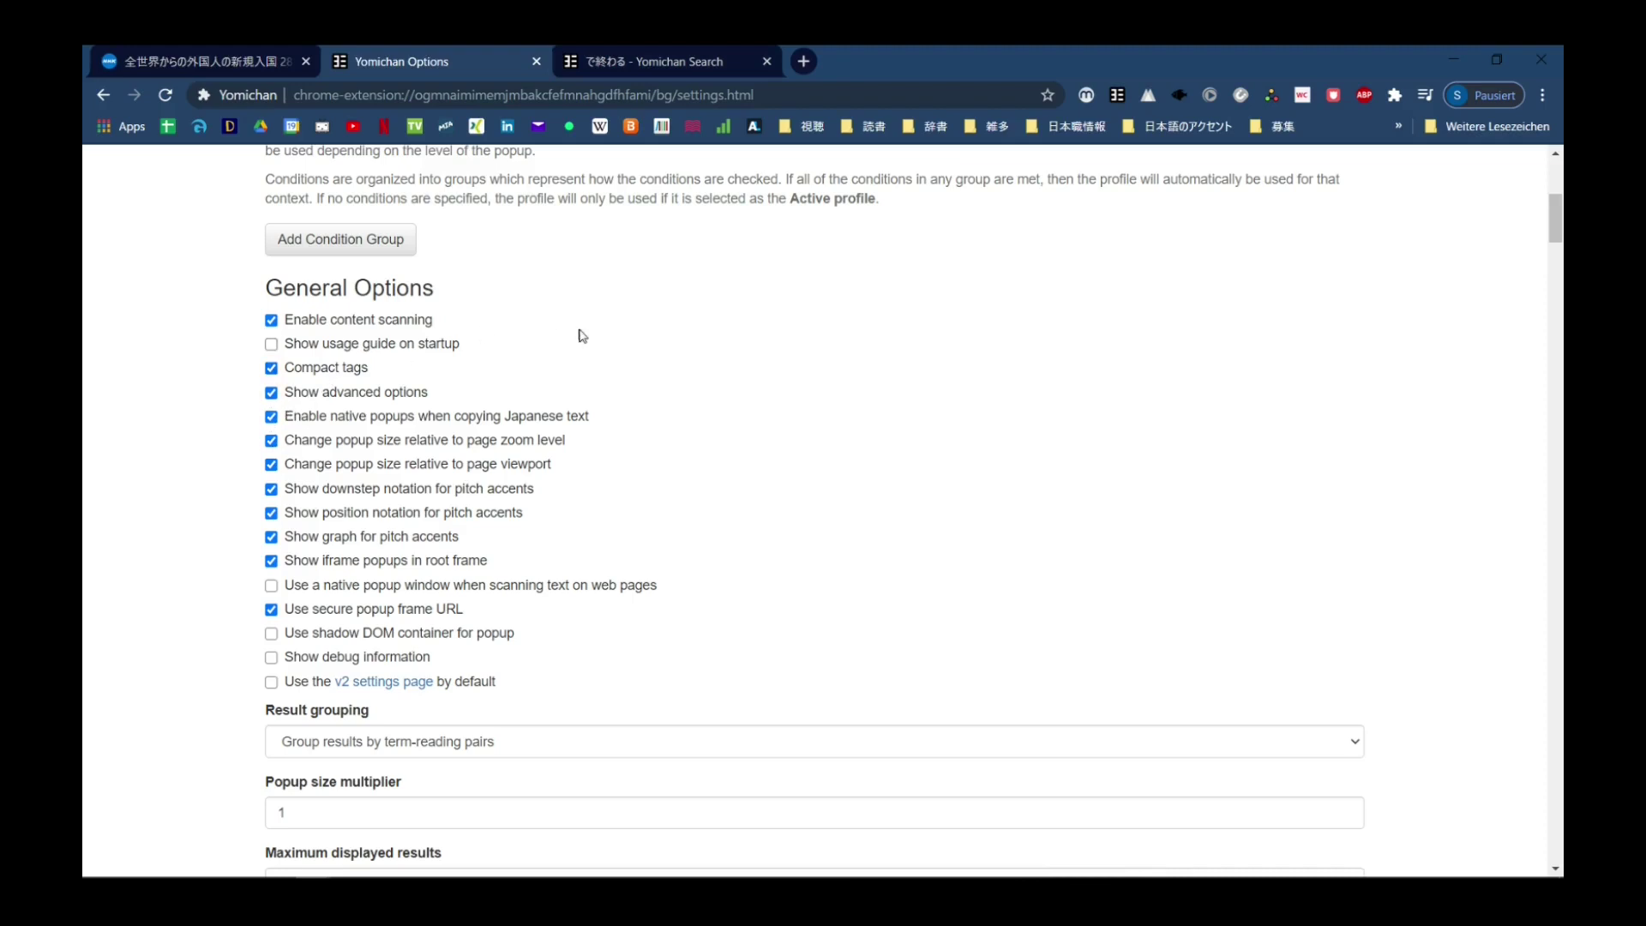
pyautogui.click(639, 53)
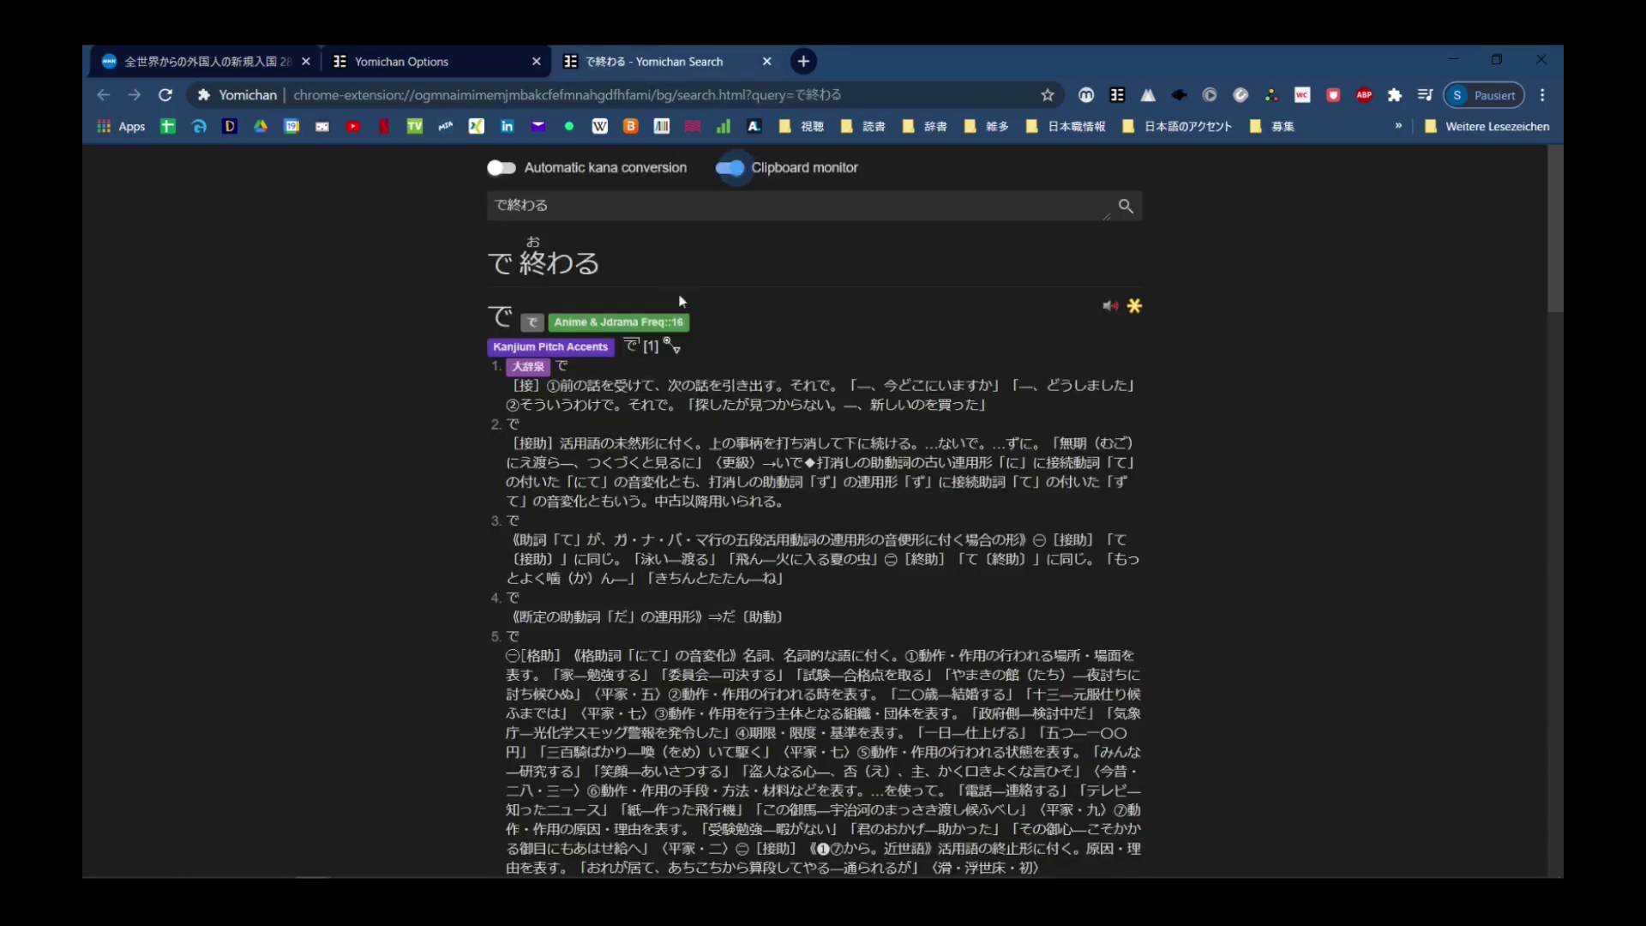